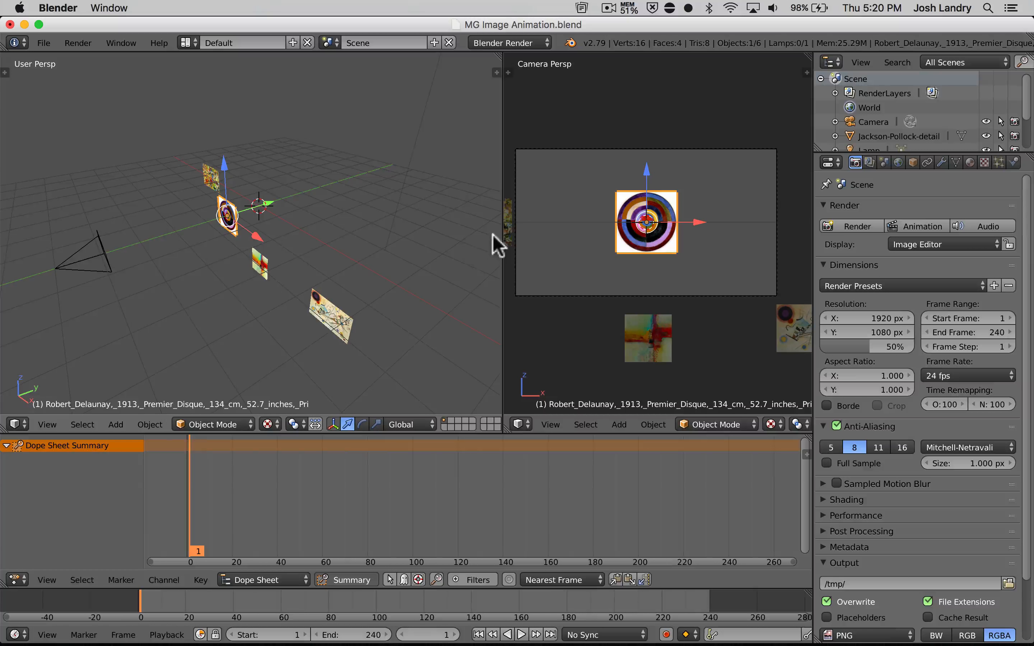
# - Show the Delaunay disk image's transform properties in the enlarged user view and set its Y location to 0
pyautogui.moveTo(503, 234); pyautogui.dragTo(645, 238)
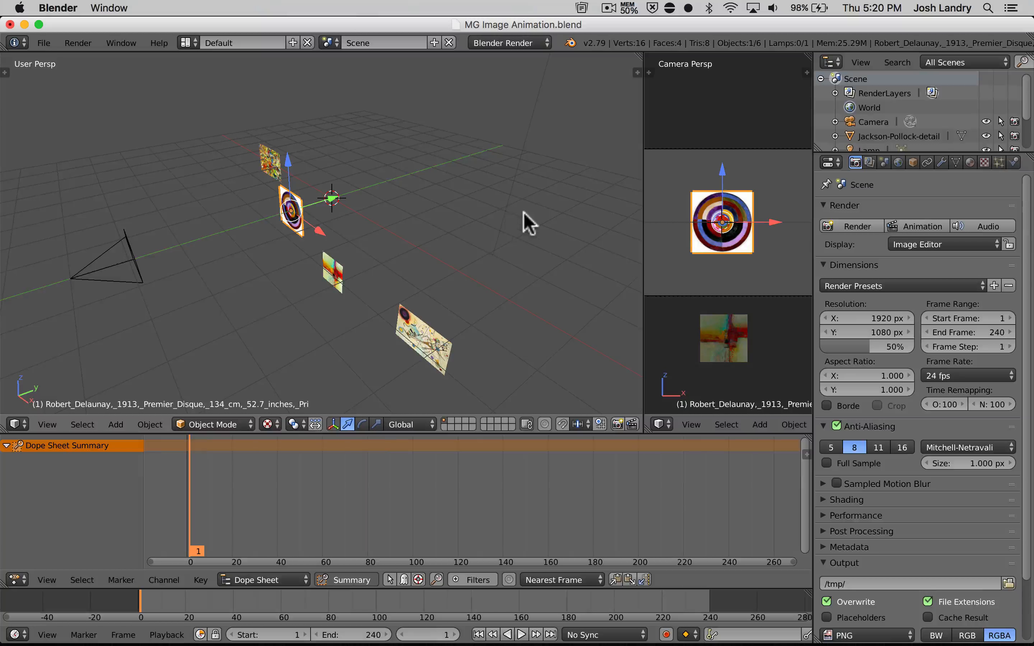
pyautogui.press('n')
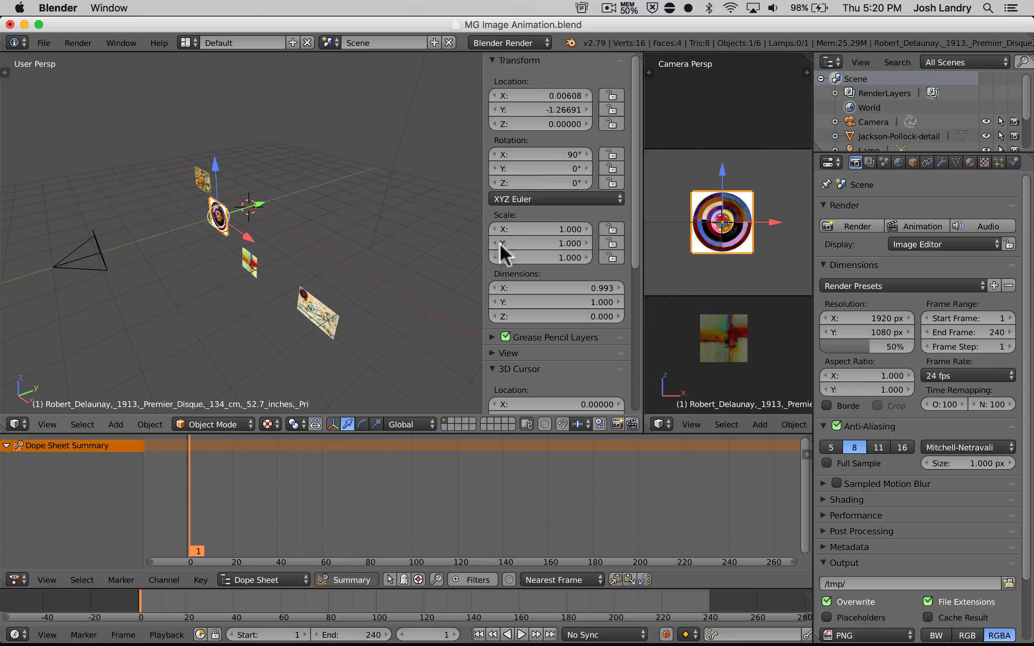
pyautogui.click(492, 368)
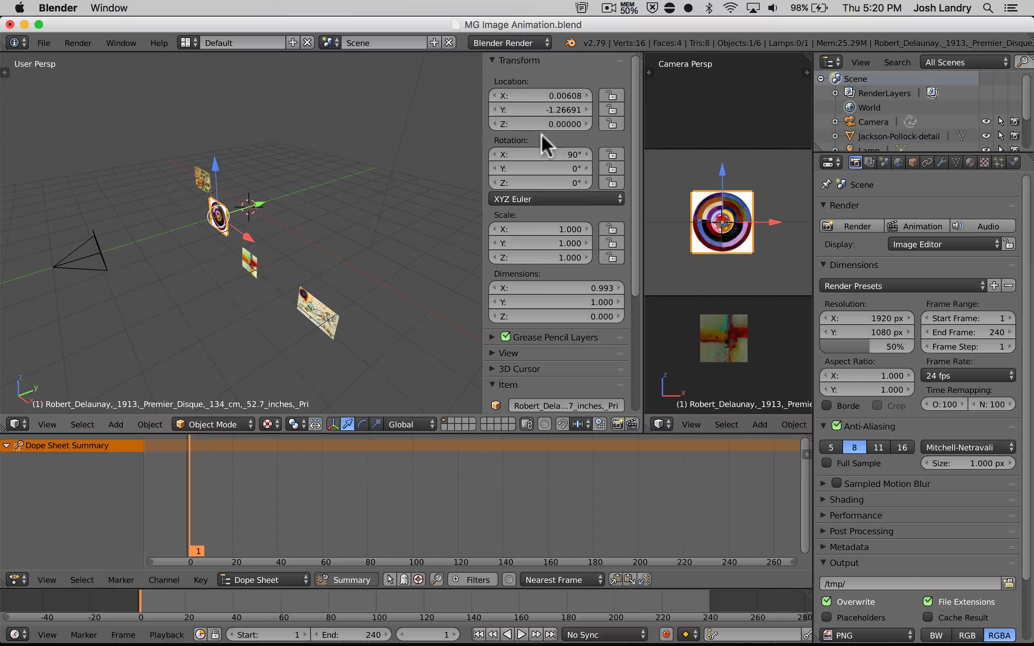
pyautogui.click(545, 110)
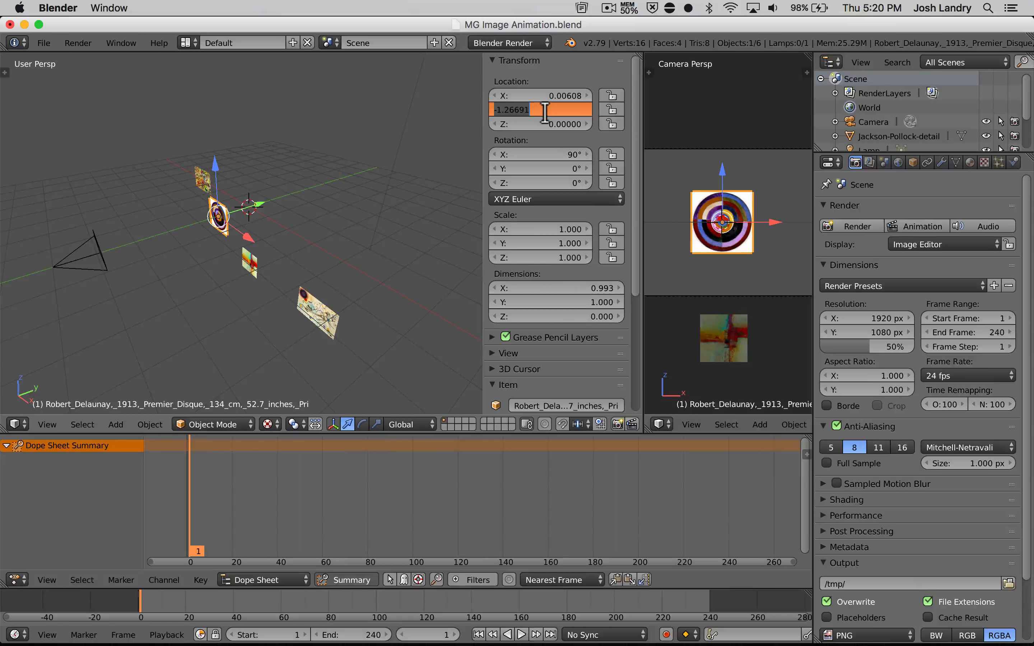
pyautogui.write('0')
pyautogui.press('Return')
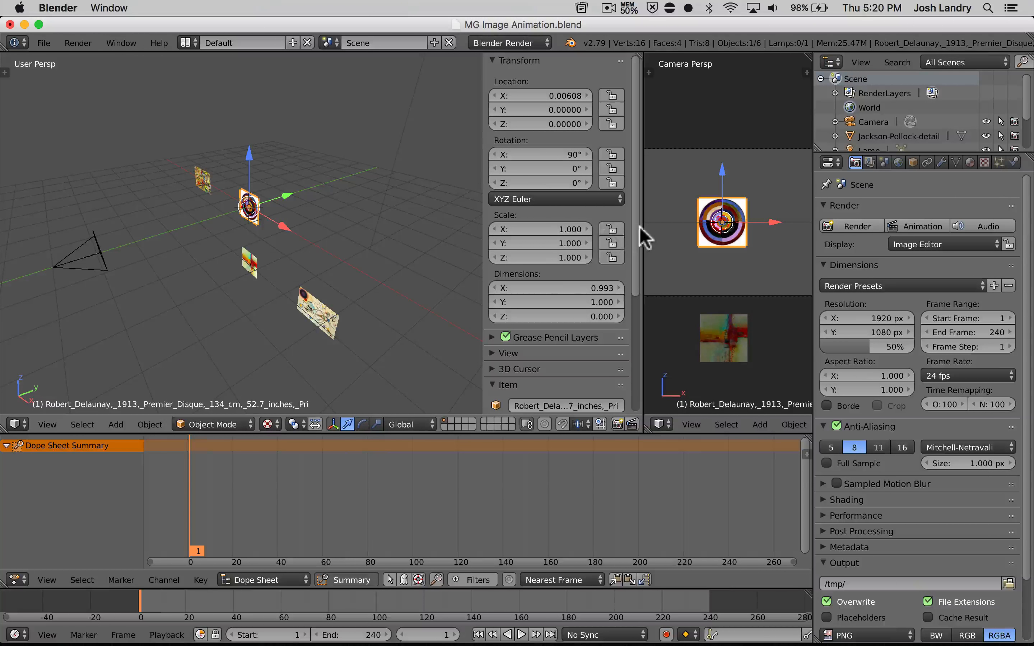
# - Widen the camera viewport and centre the whole camera frame in it
pyautogui.moveTo(642, 224); pyautogui.dragTo(559, 220)
pyautogui.scroll(-1, 644, 240)
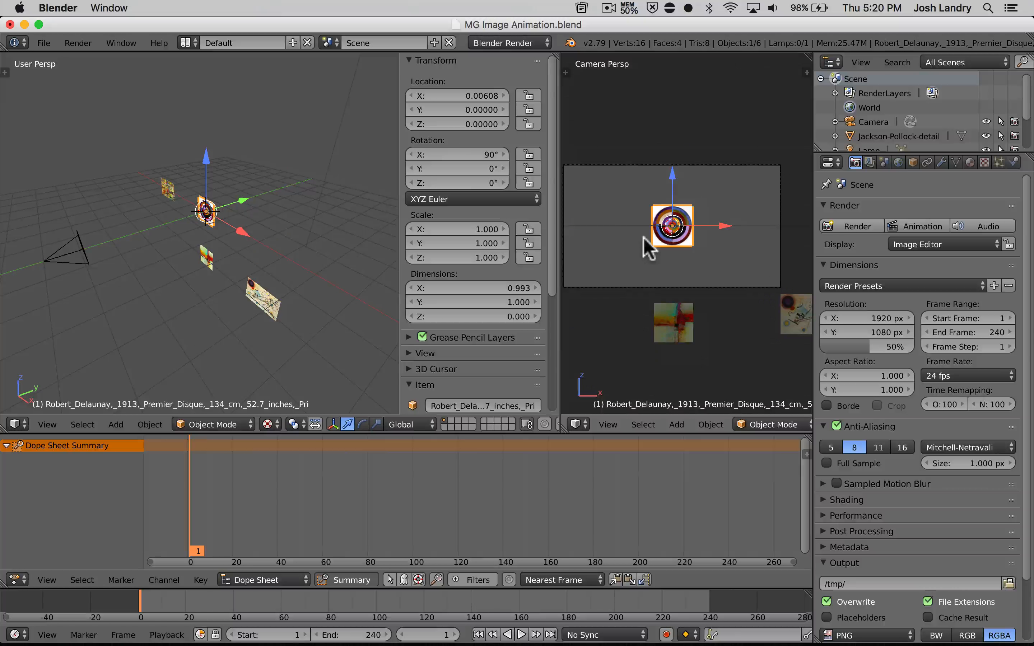
pyautogui.moveTo(643, 238); pyautogui.dragTo(677, 237, button='middle')
pyautogui.press('KP_0')
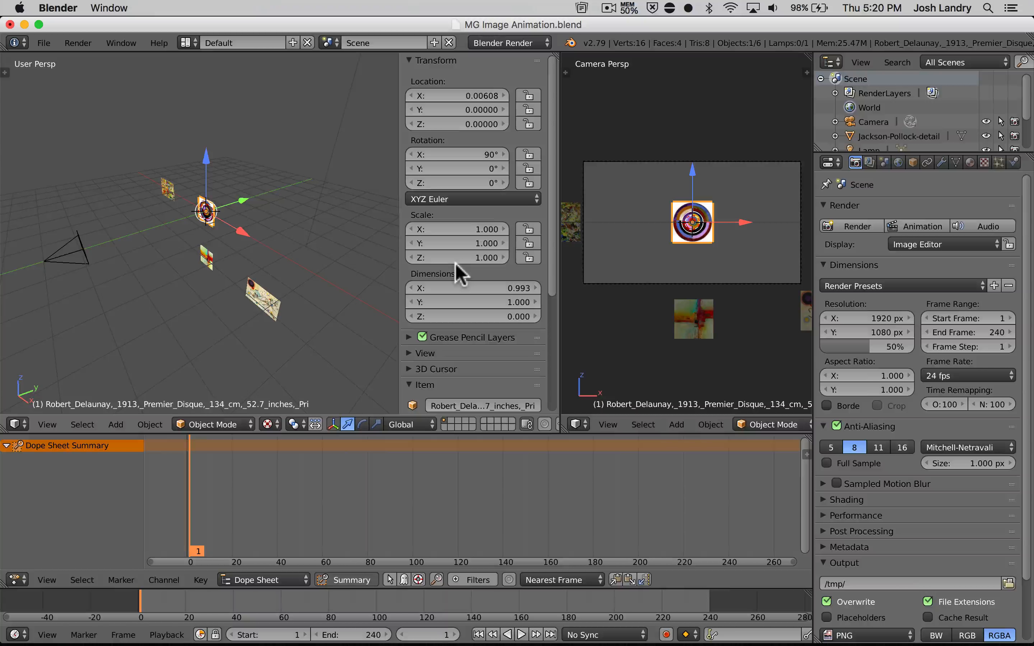
# - Set the disk image's X, Y and Z scale to 0 and insert a LocRotScale keyframe at frame 1
pyautogui.click(454, 228)
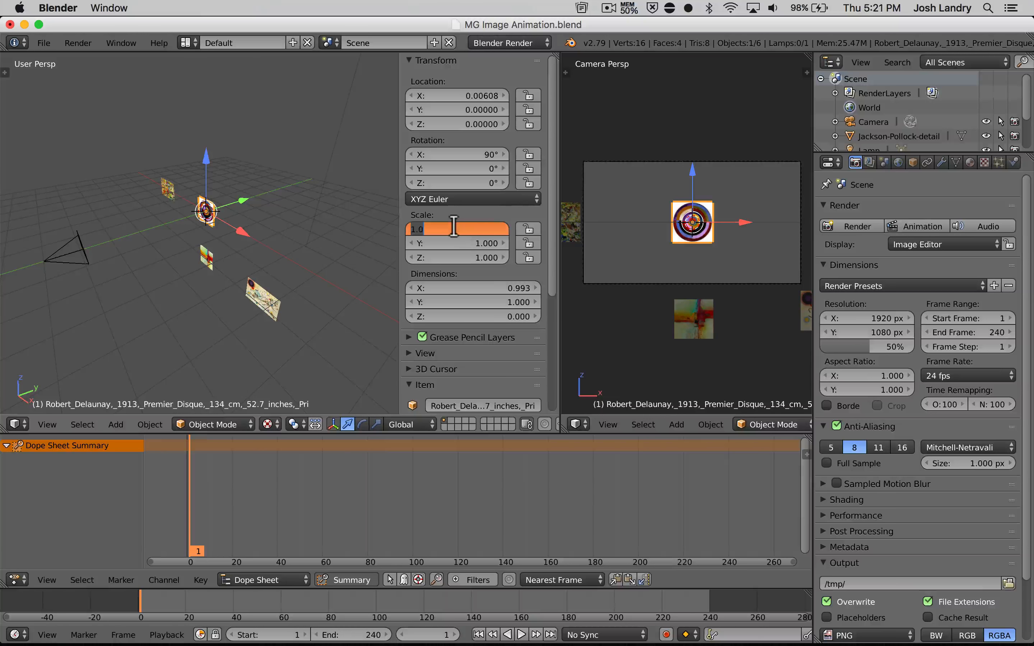
pyautogui.write('0')
pyautogui.press('Tab')
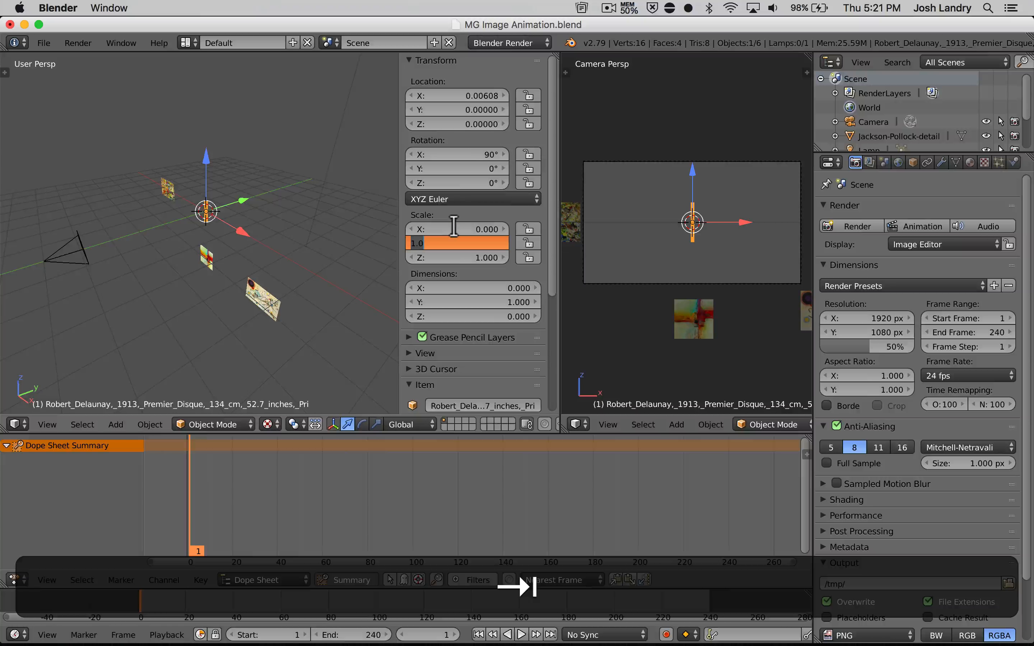
pyautogui.write('0')
pyautogui.press('Tab')
pyautogui.write('0')
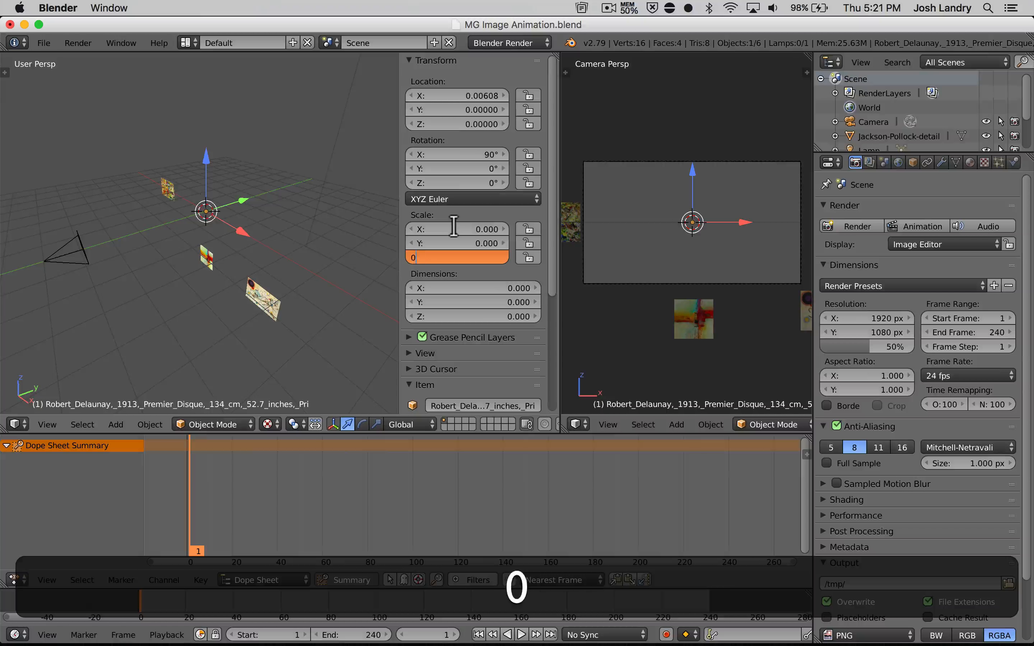
pyautogui.press('Return')
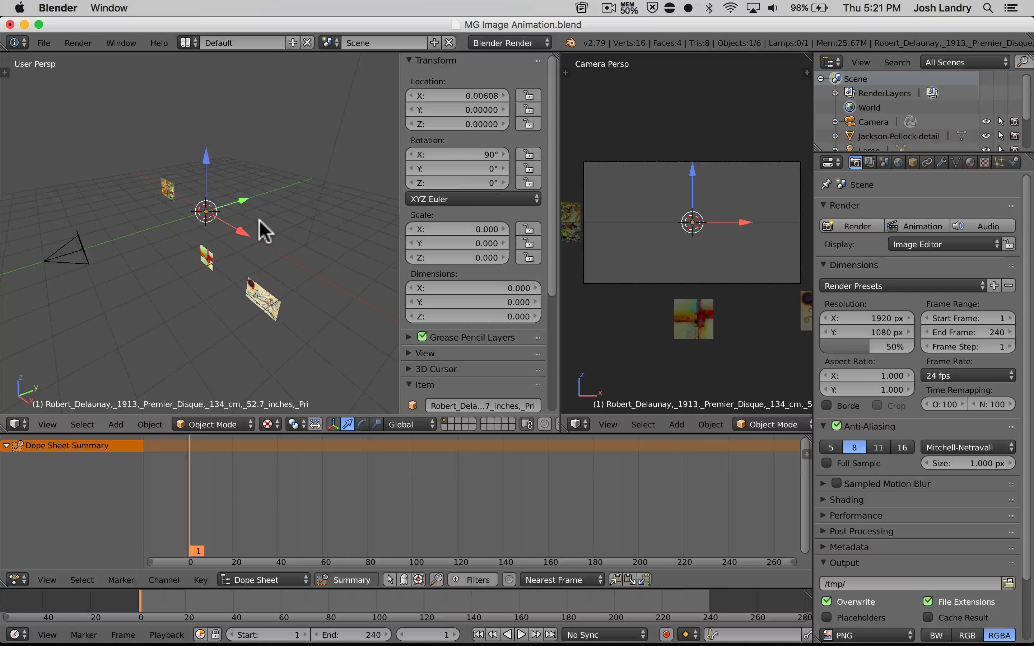
pyautogui.press('i')
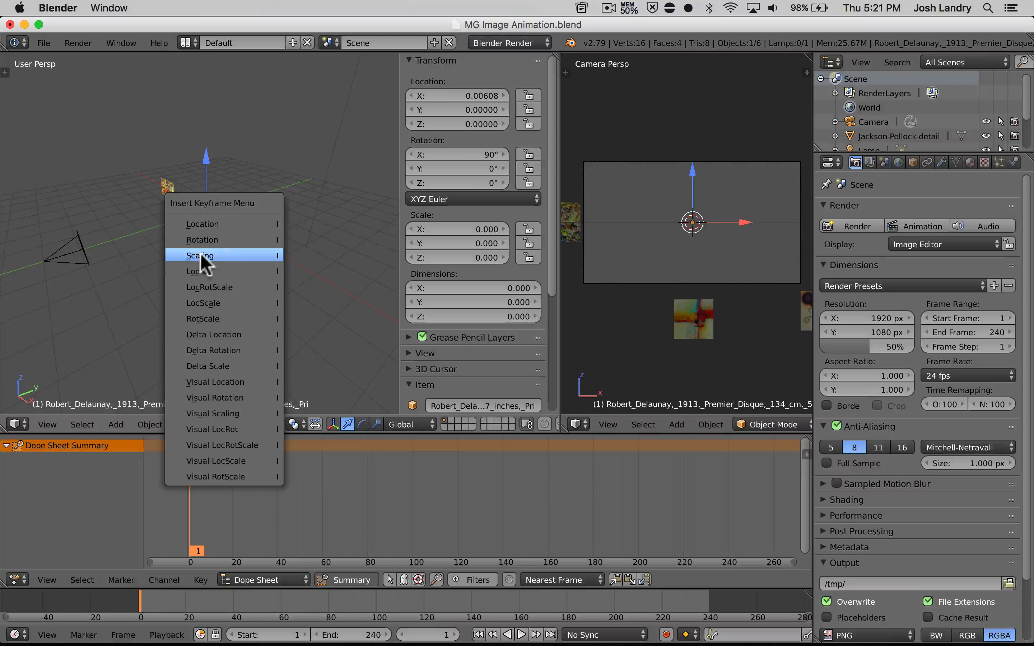
pyautogui.click(210, 285)
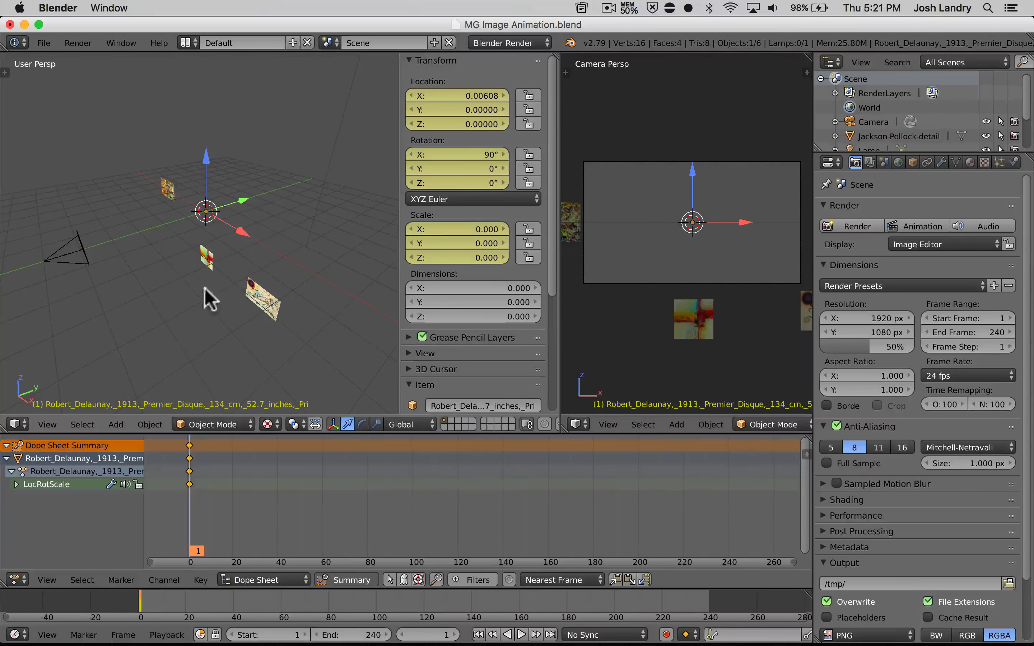
# - Hide the Dope Sheet summary row and collapse the disk image's animation channels into a single narrow row
pyautogui.moveTo(143, 491); pyautogui.dragTo(187, 494)
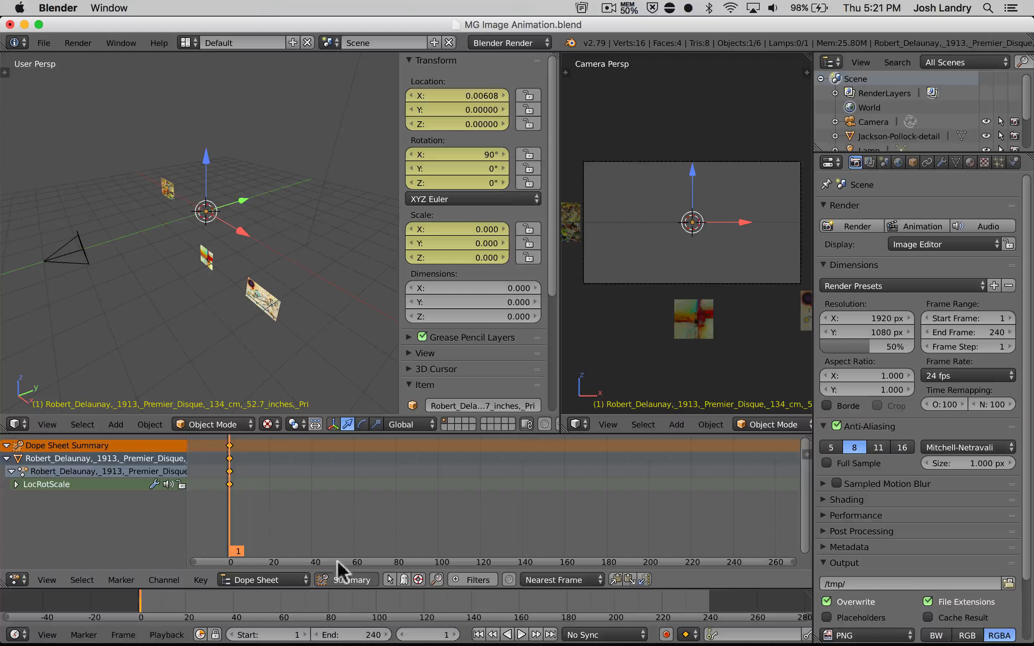
pyautogui.click(351, 581)
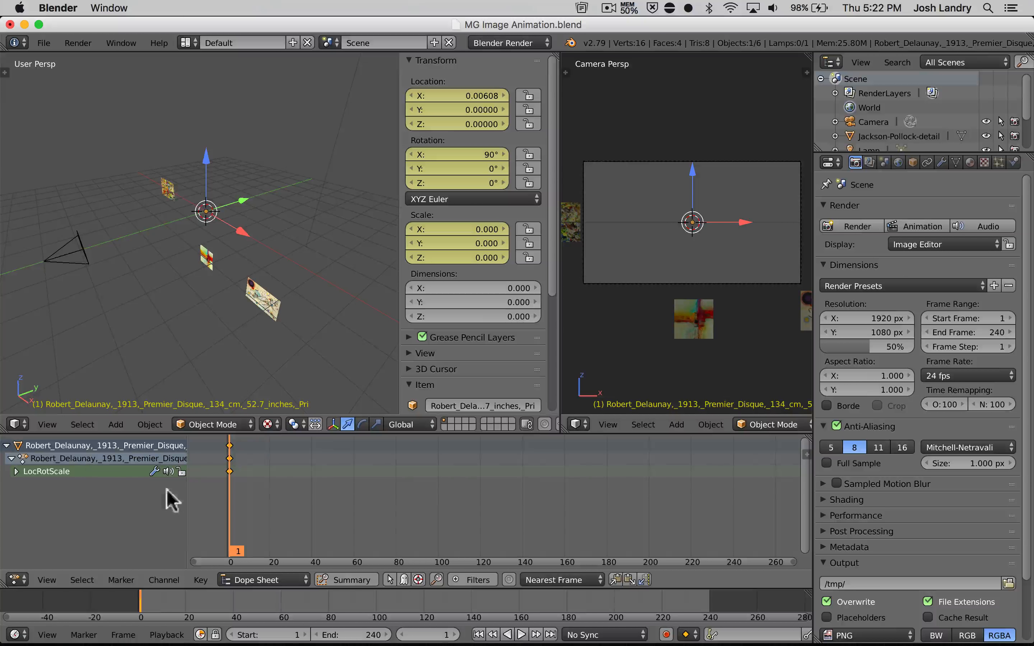
pyautogui.moveTo(187, 487); pyautogui.dragTo(345, 489)
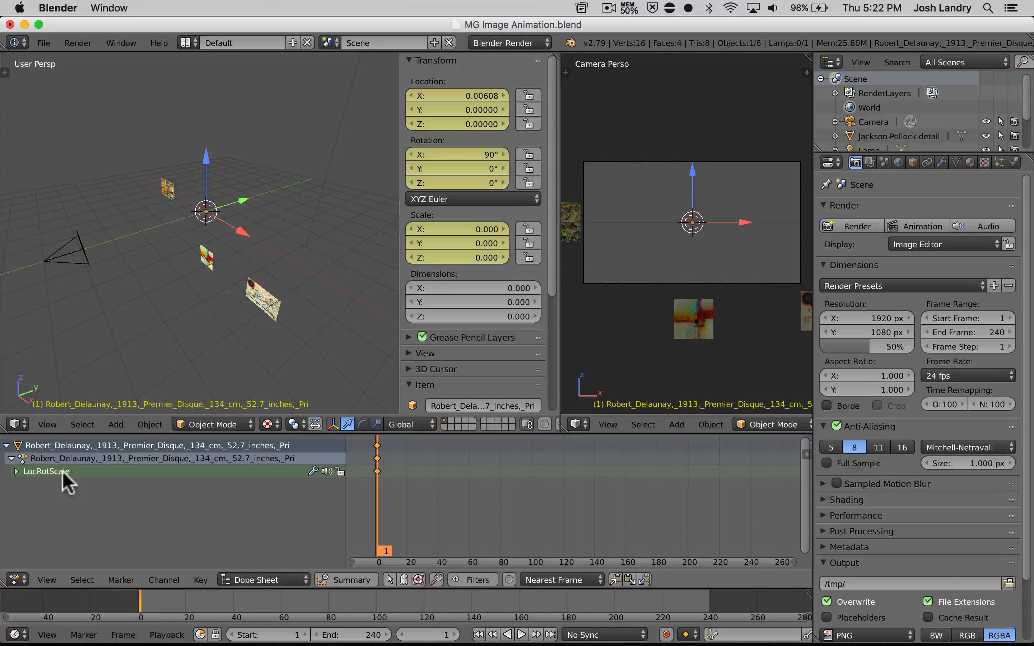
pyautogui.click(16, 471)
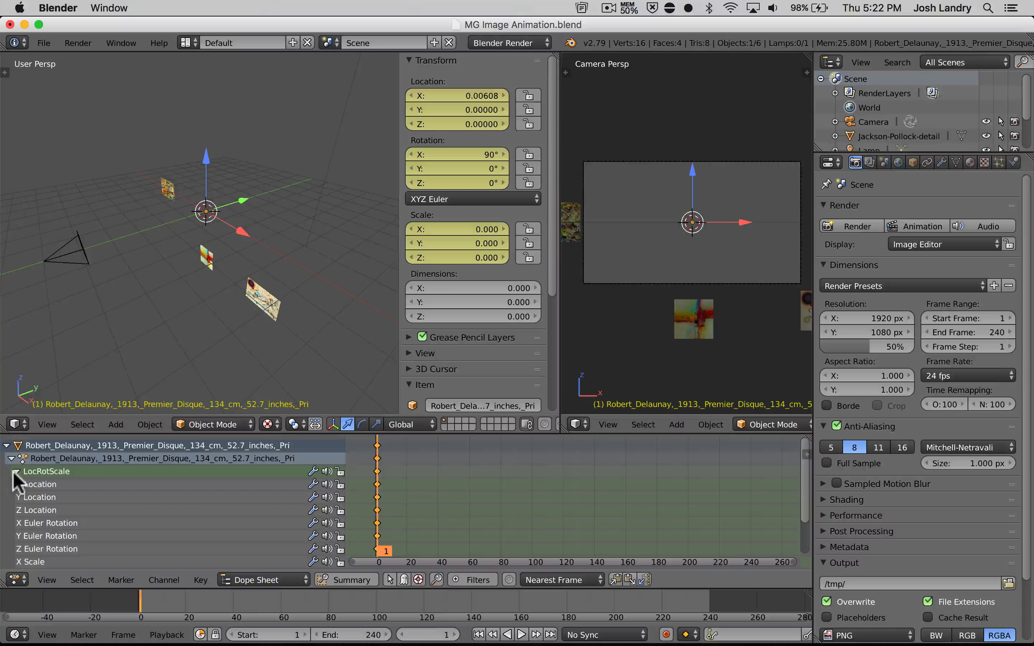
pyautogui.click(16, 471)
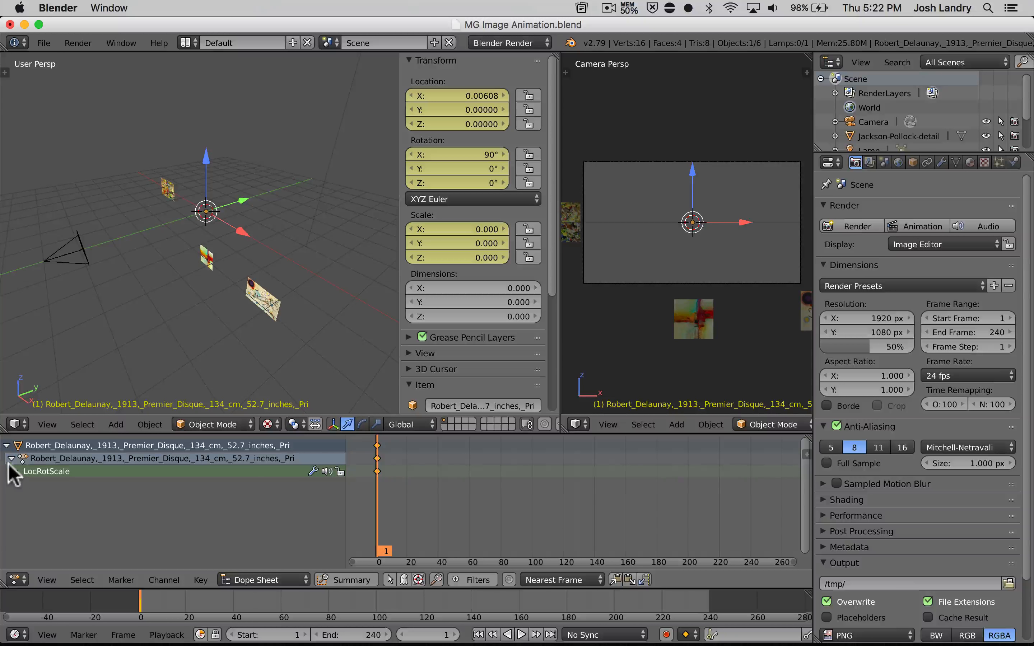
pyautogui.click(6, 446)
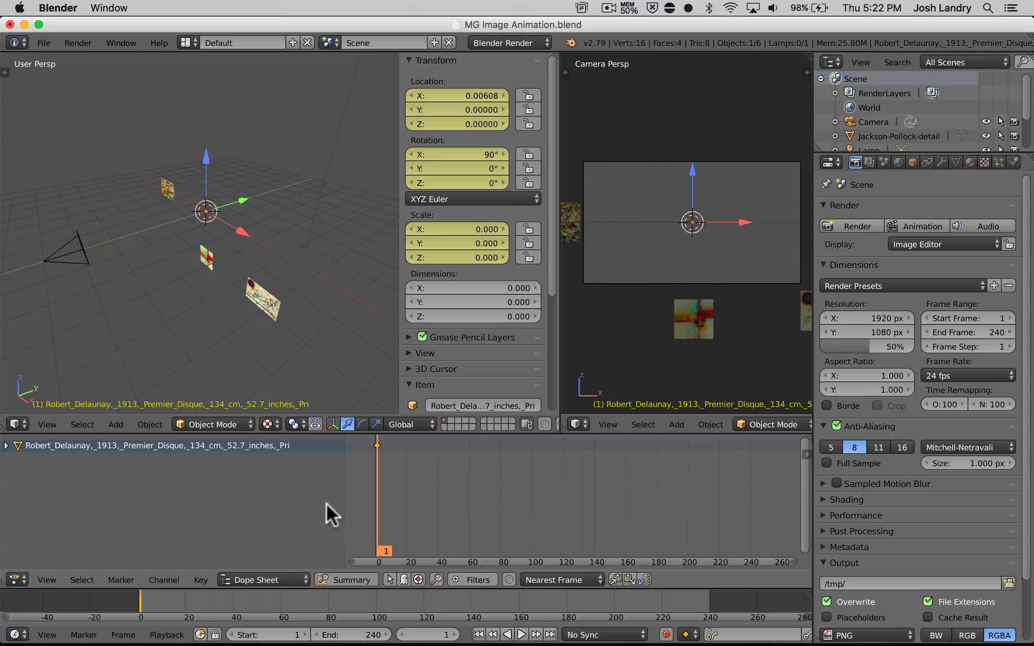
pyautogui.moveTo(345, 481); pyautogui.dragTo(102, 474)
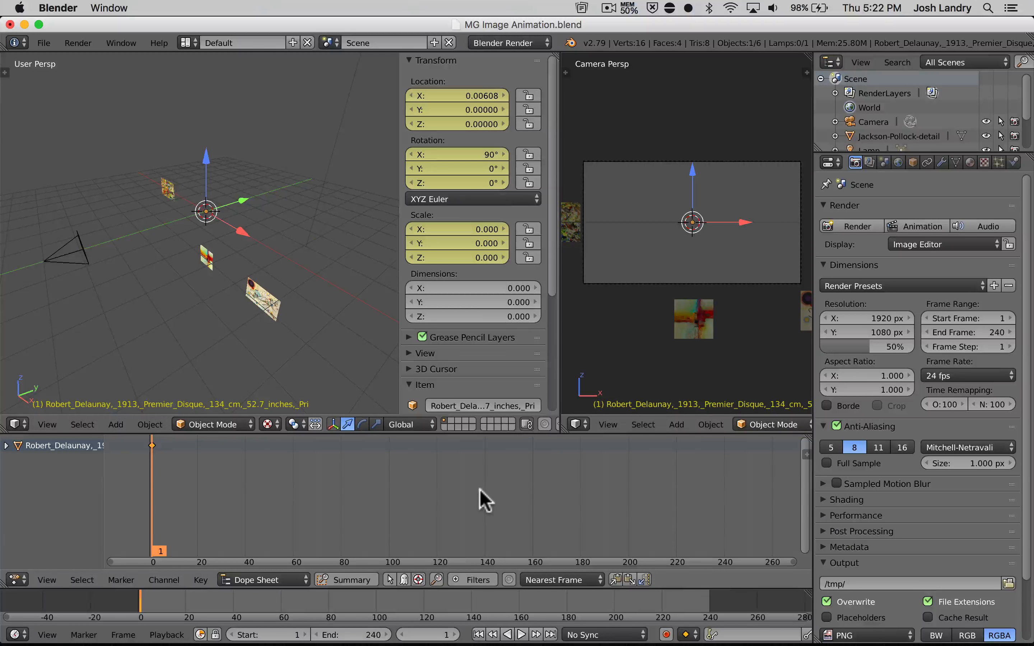
# - At frame 200, set the disk image's X, Y and Z scale to 2 and insert a LocRotScale keyframe
pyautogui.scroll(-1, 478, 497)
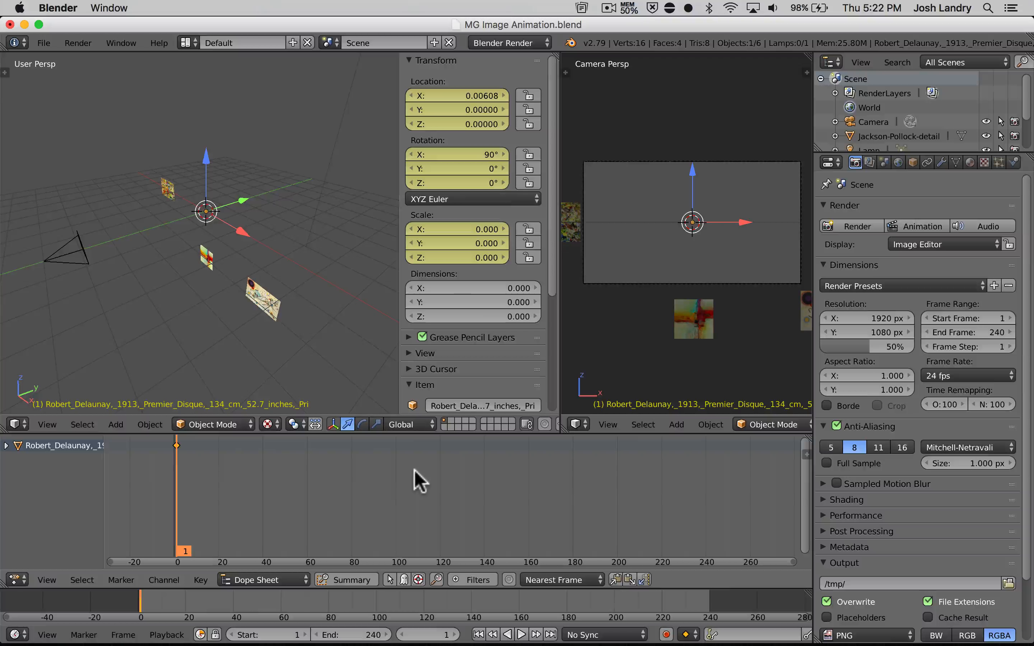
pyautogui.click(617, 470)
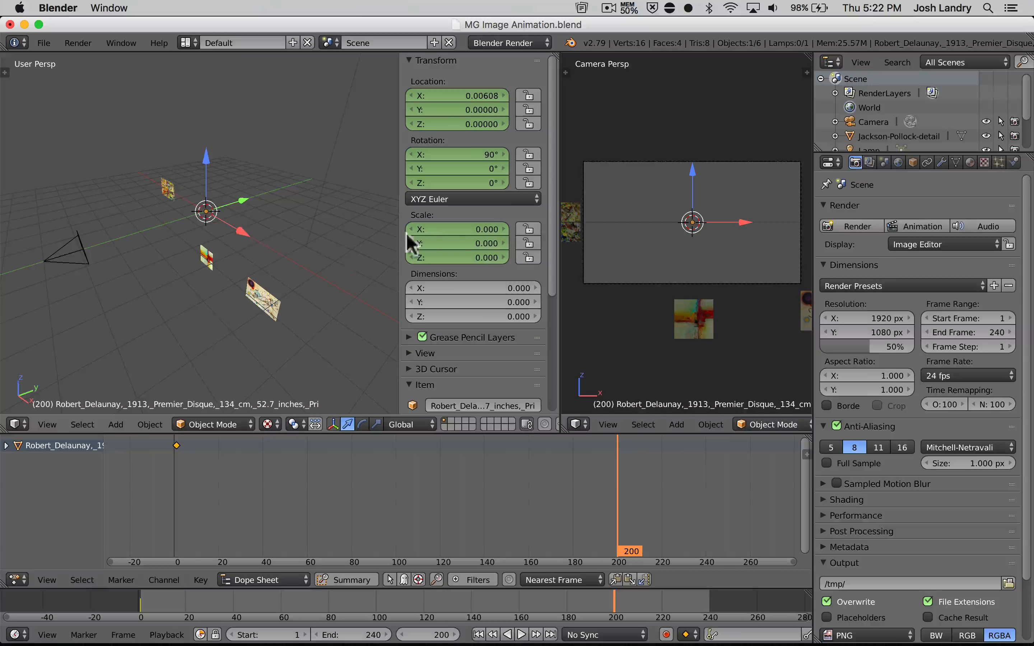
pyautogui.click(455, 230)
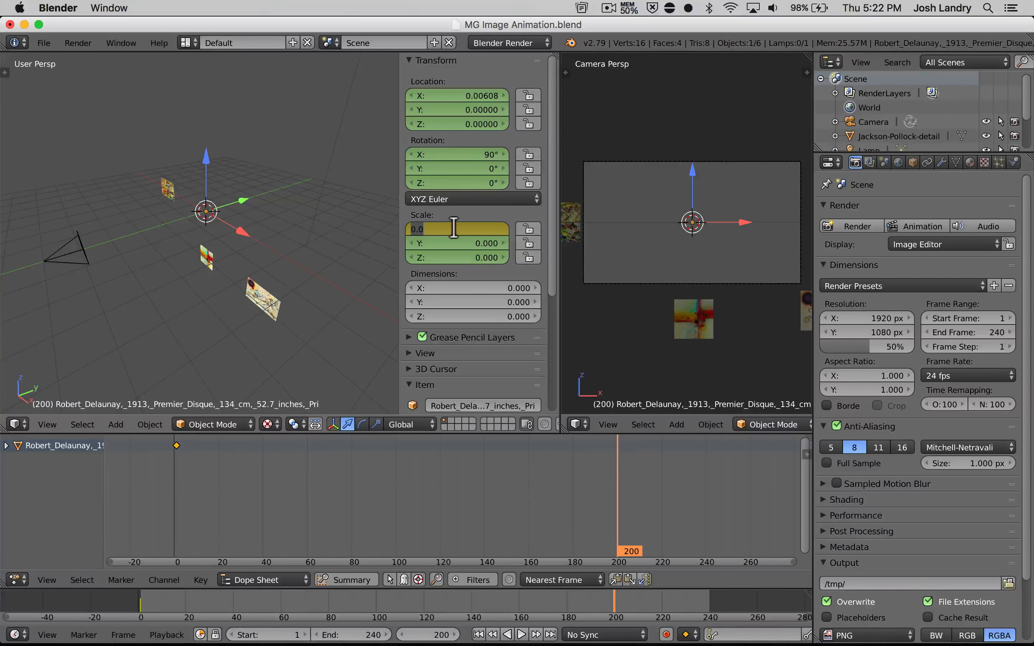
pyautogui.write('2')
pyautogui.press('Tab')
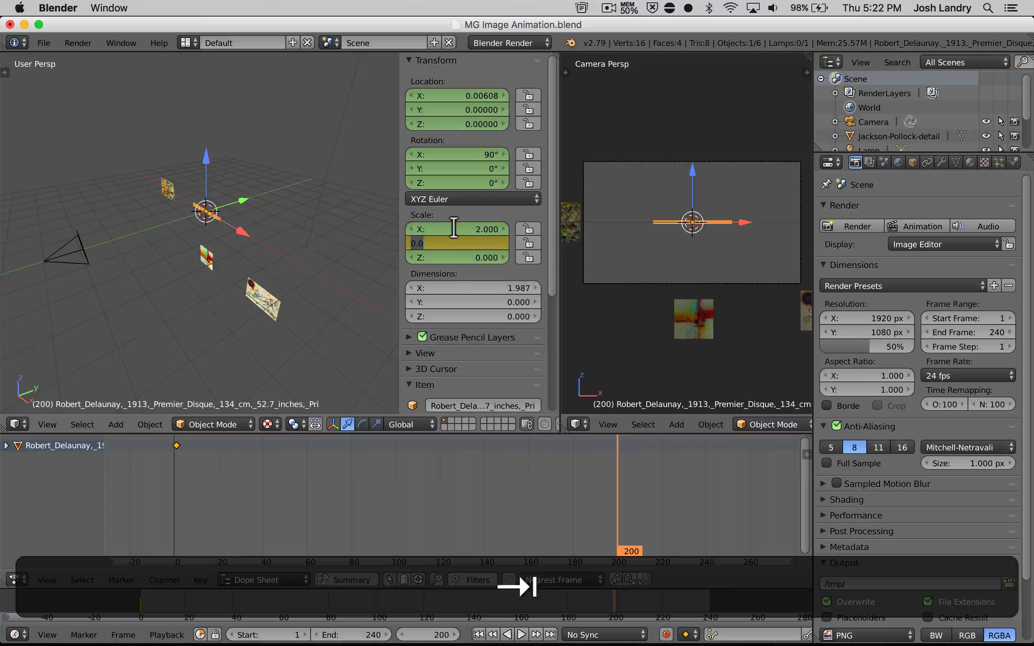
pyautogui.write('2')
pyautogui.press('Tab')
pyautogui.write('2')
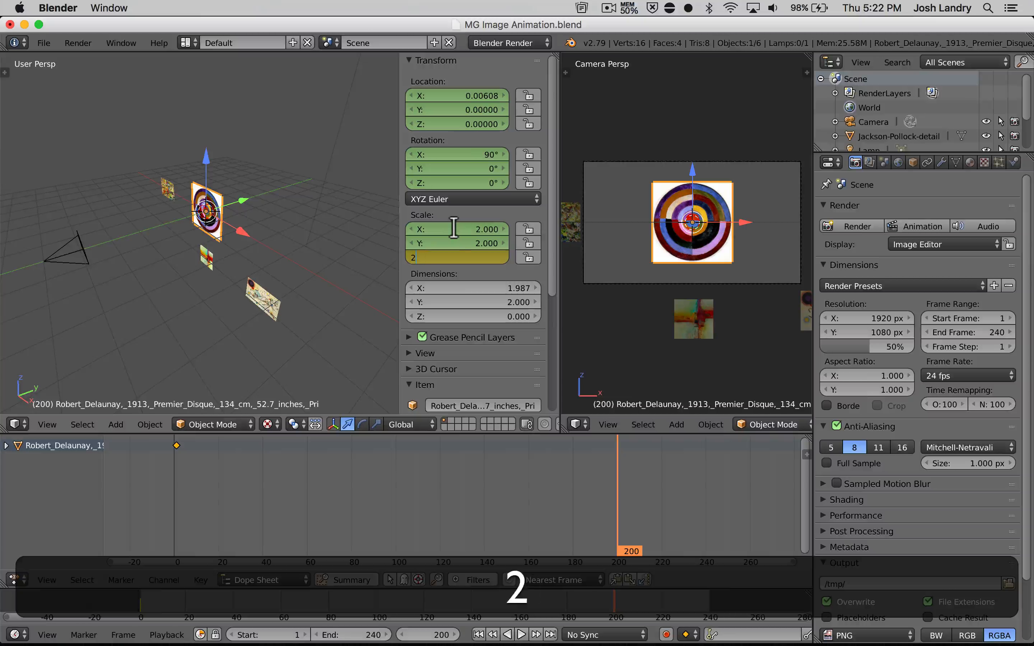
pyautogui.press('Return')
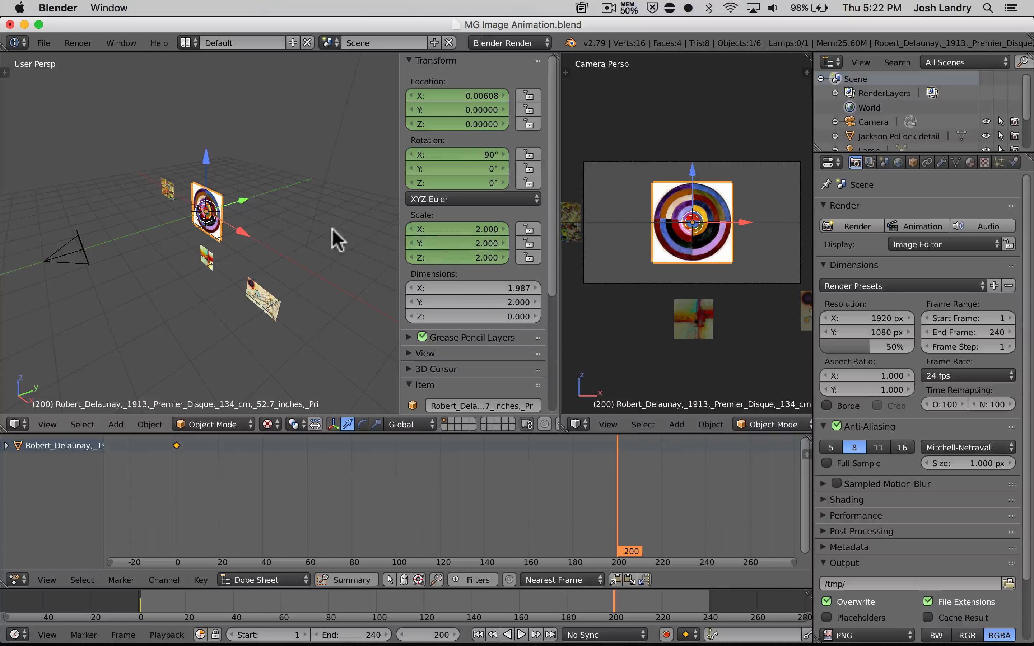
pyautogui.press('i')
pyautogui.click(229, 202)
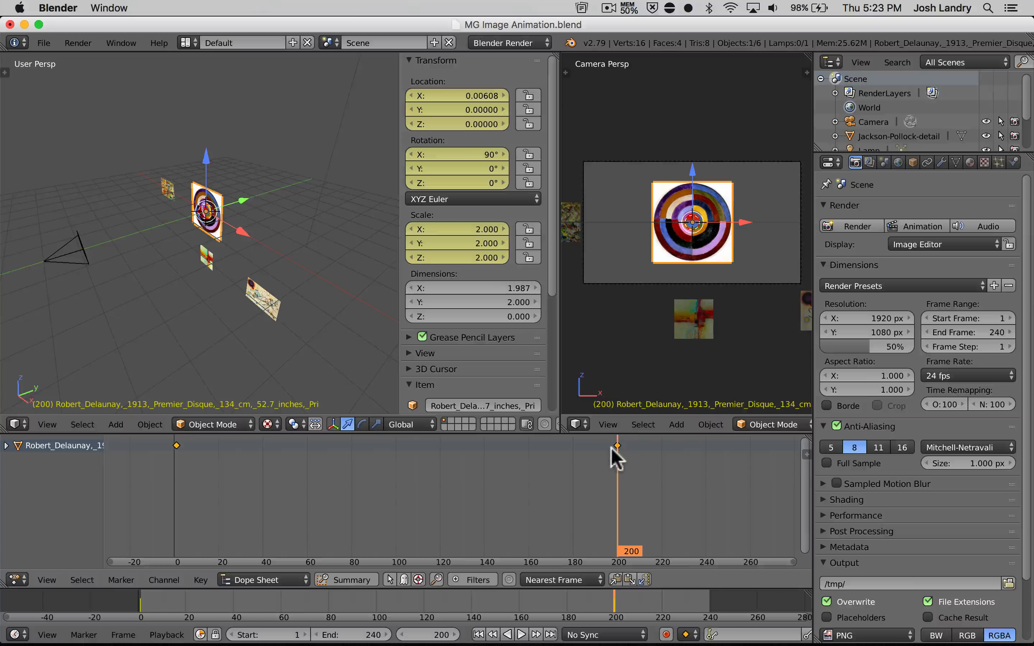
# - Play the scaling animation from frame 0 to preview it in the camera view, and stop playback
pyautogui.click(175, 464)
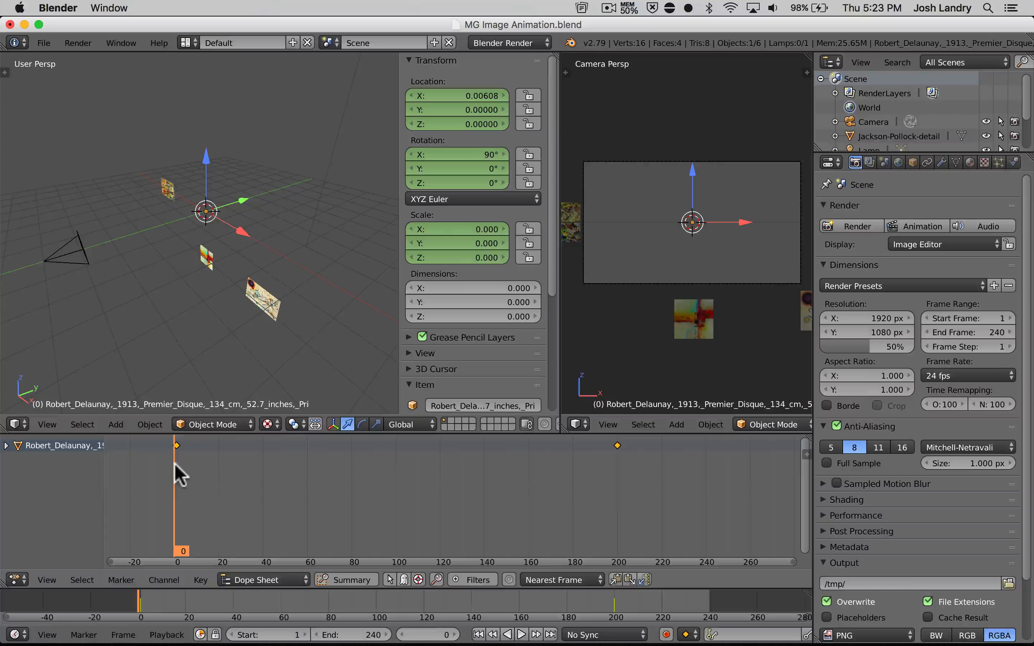
pyautogui.hotkey('alt', 'a')
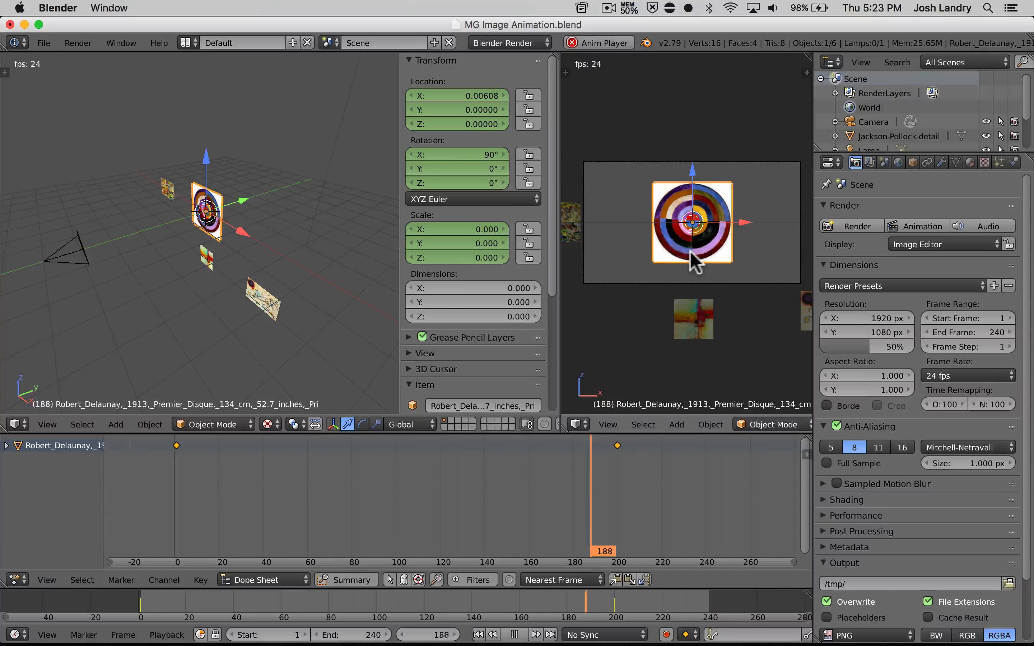
pyautogui.press('Escape')
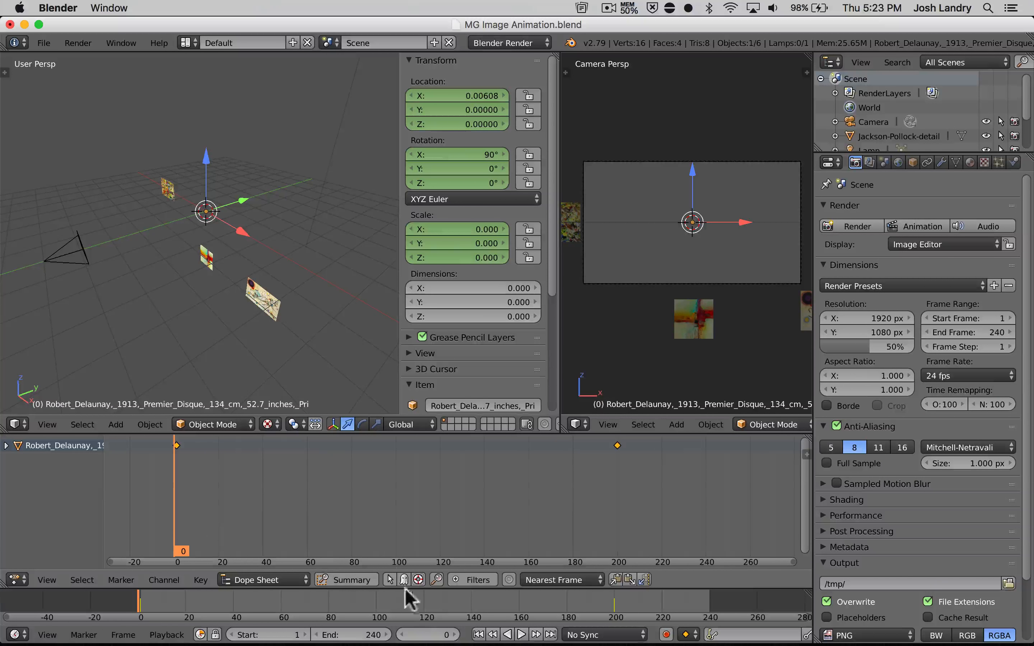
# - At the frame 200 keyframe, move the disk image along Y to about -3.35 toward the camera and insert a LocRotScale keyframe
pyautogui.click(479, 635)
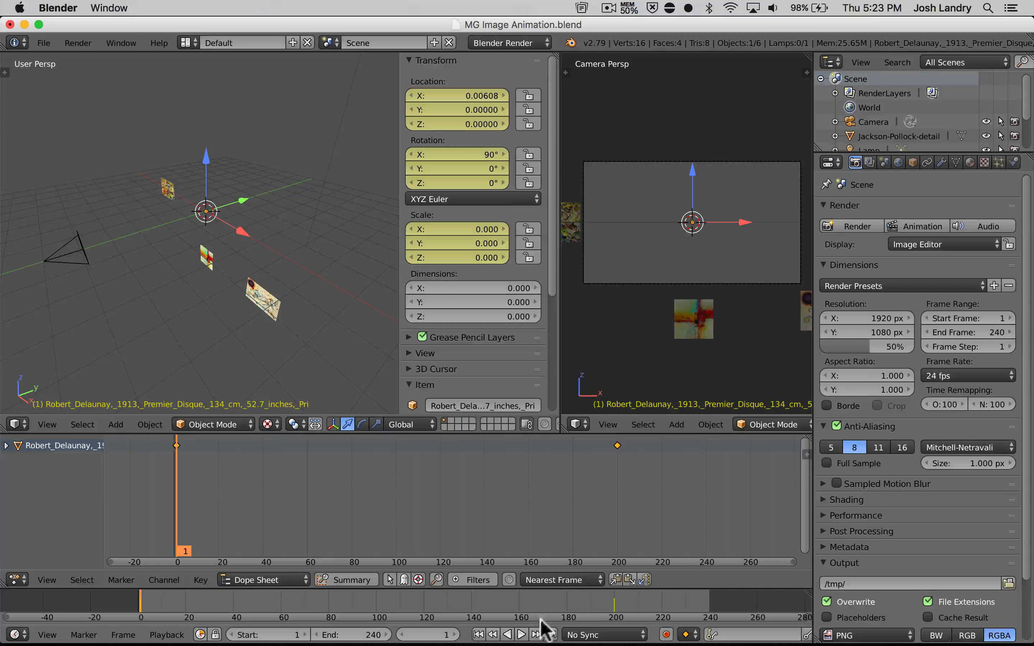
pyautogui.click(537, 635)
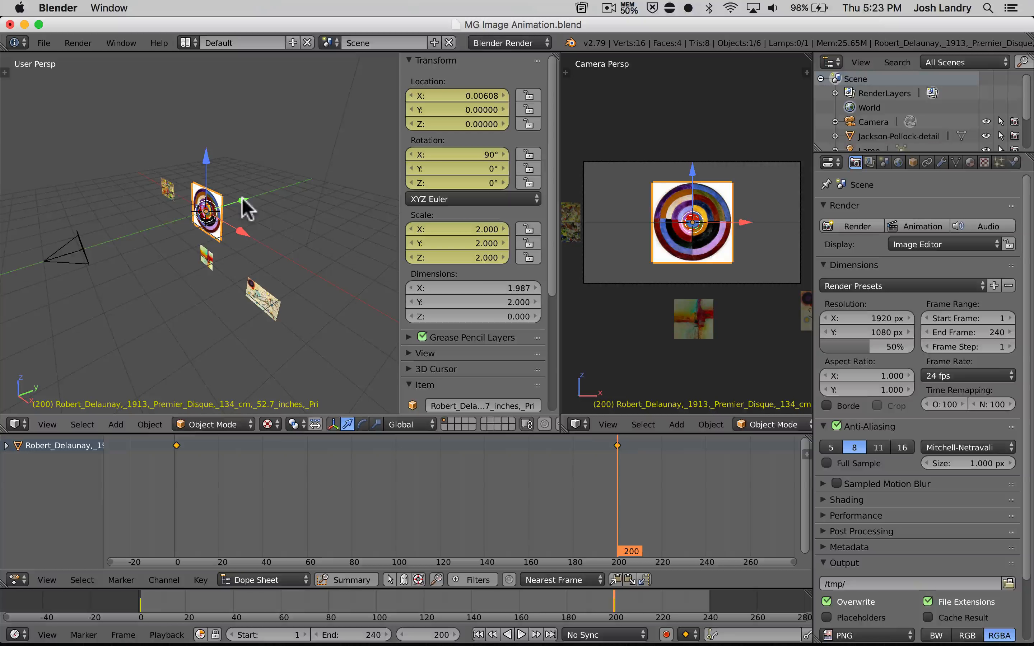
pyautogui.moveTo(243, 201); pyautogui.dragTo(165, 214)
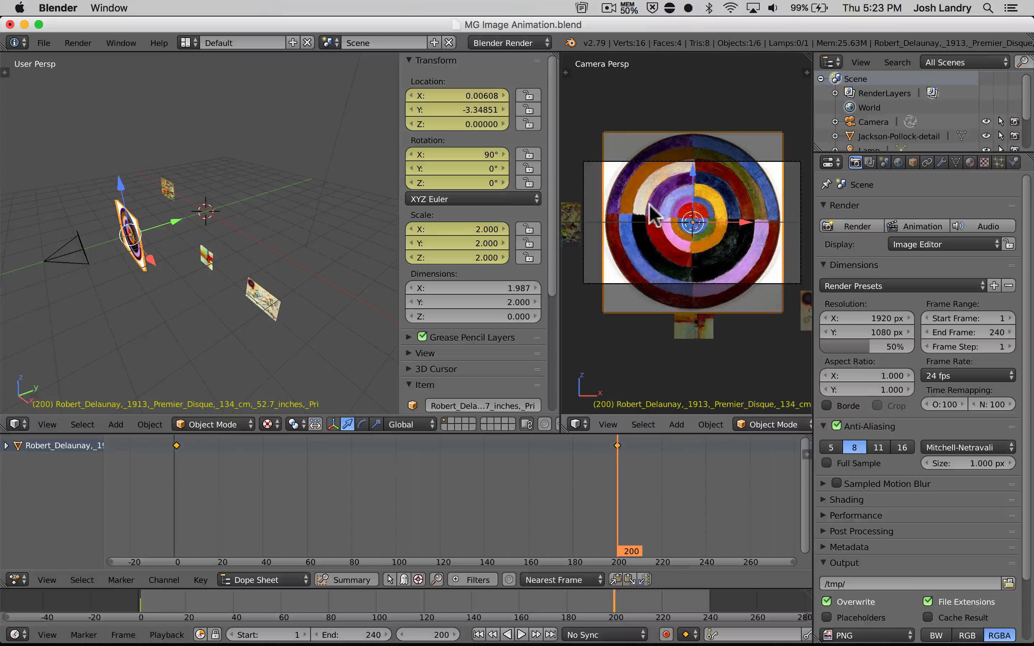
pyautogui.press('i')
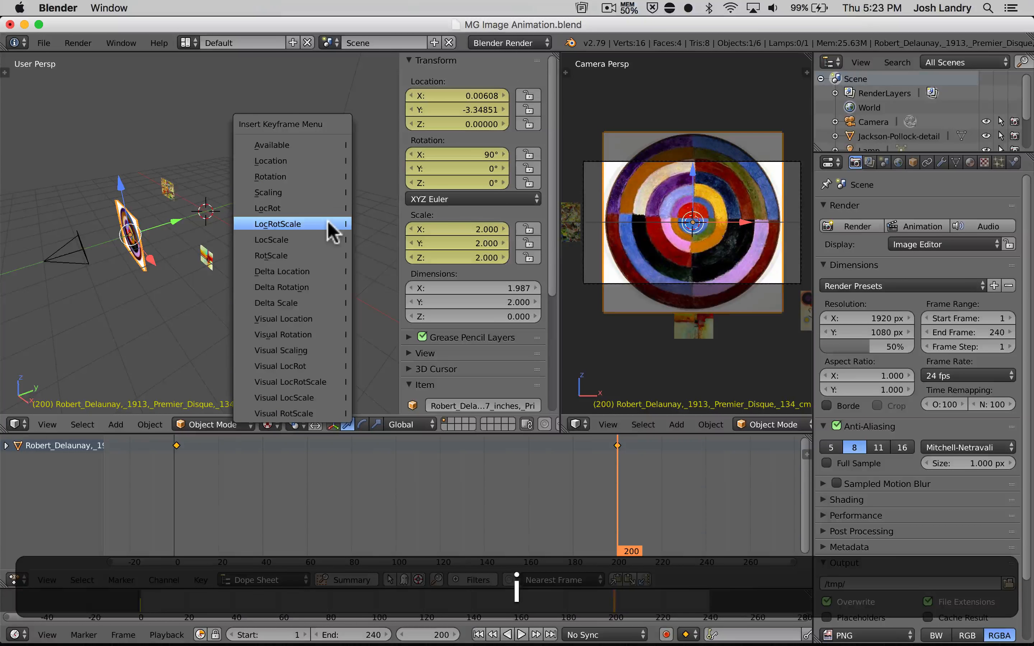
pyautogui.click(314, 224)
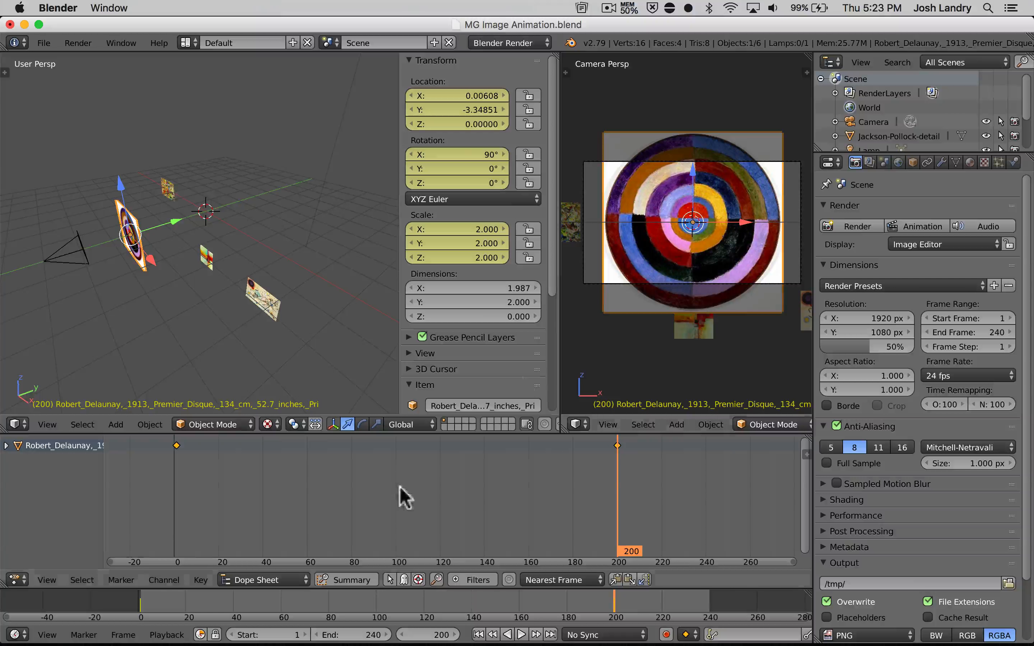
# - Play the disk image's scale and movement animation from frame 1 to preview it in the camera view, and stop playback
pyautogui.click(493, 634)
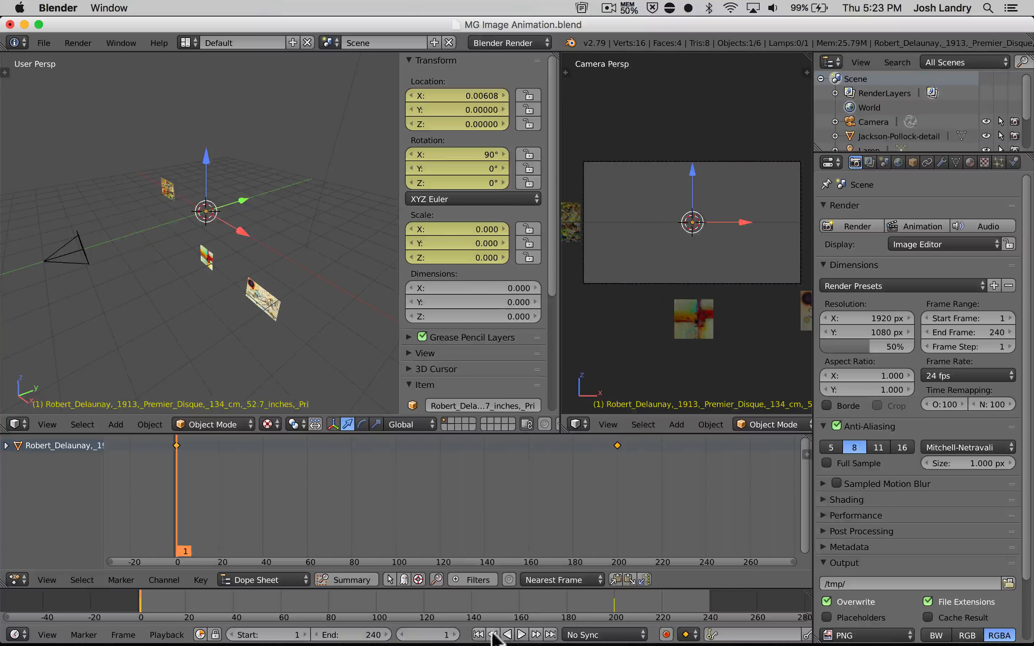
pyautogui.click(520, 635)
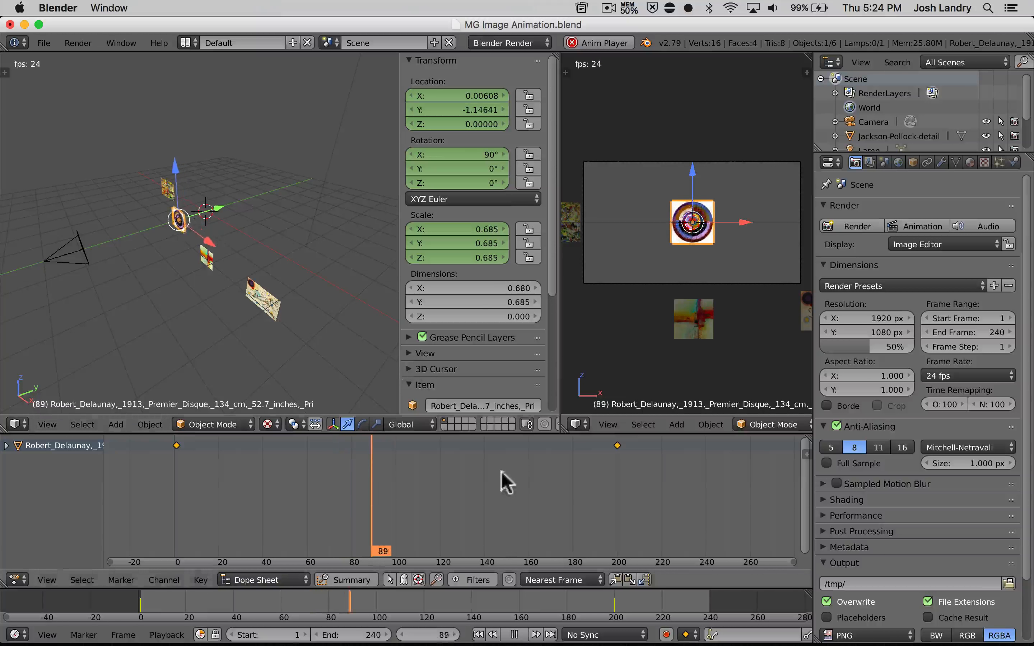
pyautogui.click(514, 635)
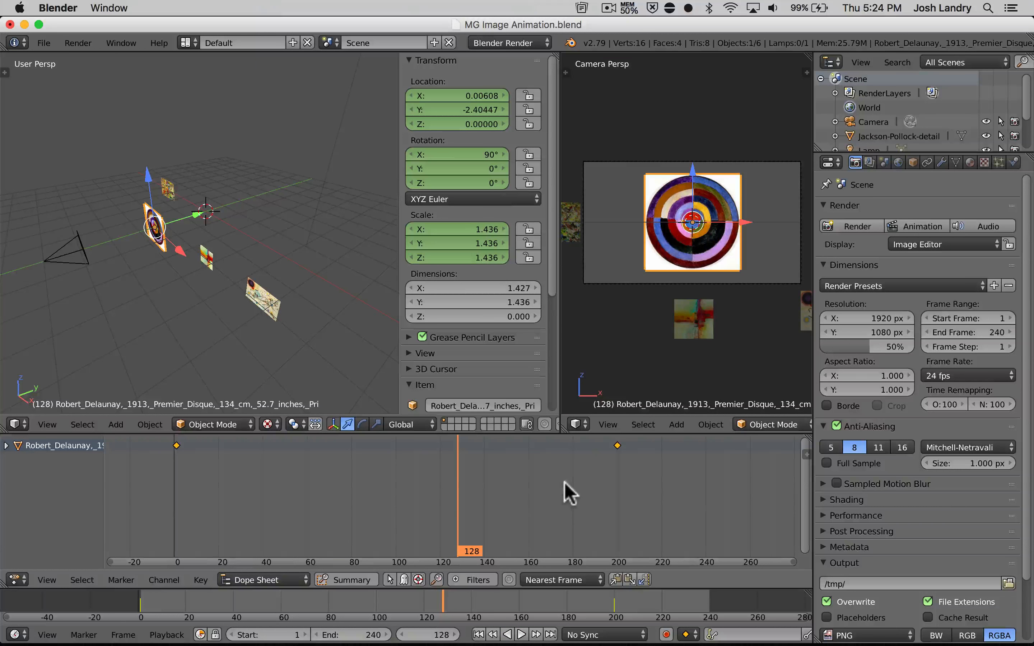
# - At frame 240, move the disk image up along Z to about 1.98, out of the camera frame, and insert a LocRotScale keyframe
pyautogui.scroll(-2, 566, 485)
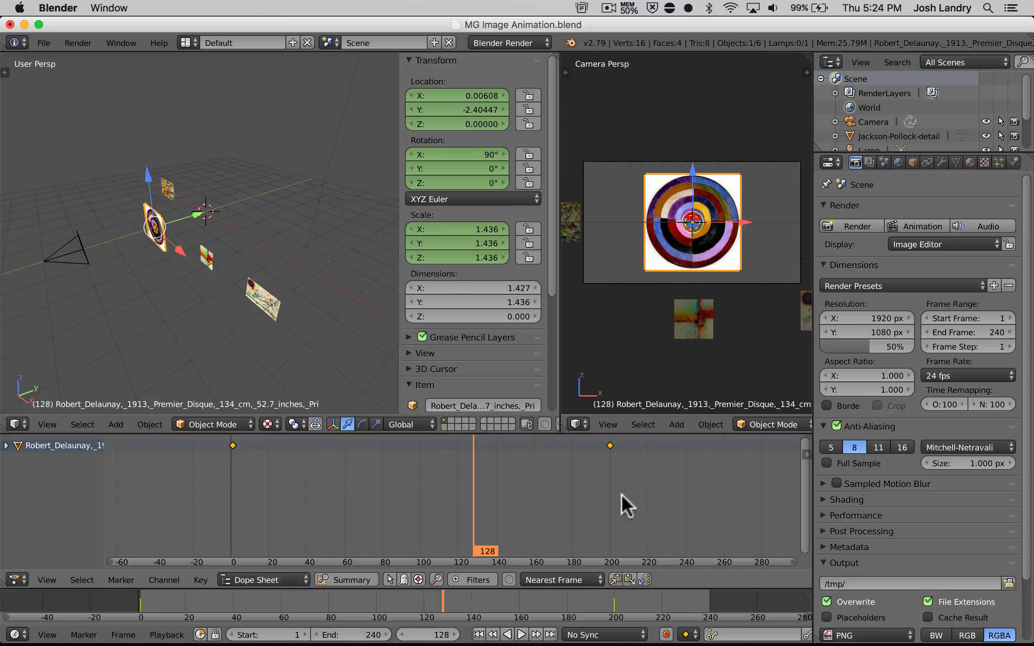
pyautogui.click(685, 466)
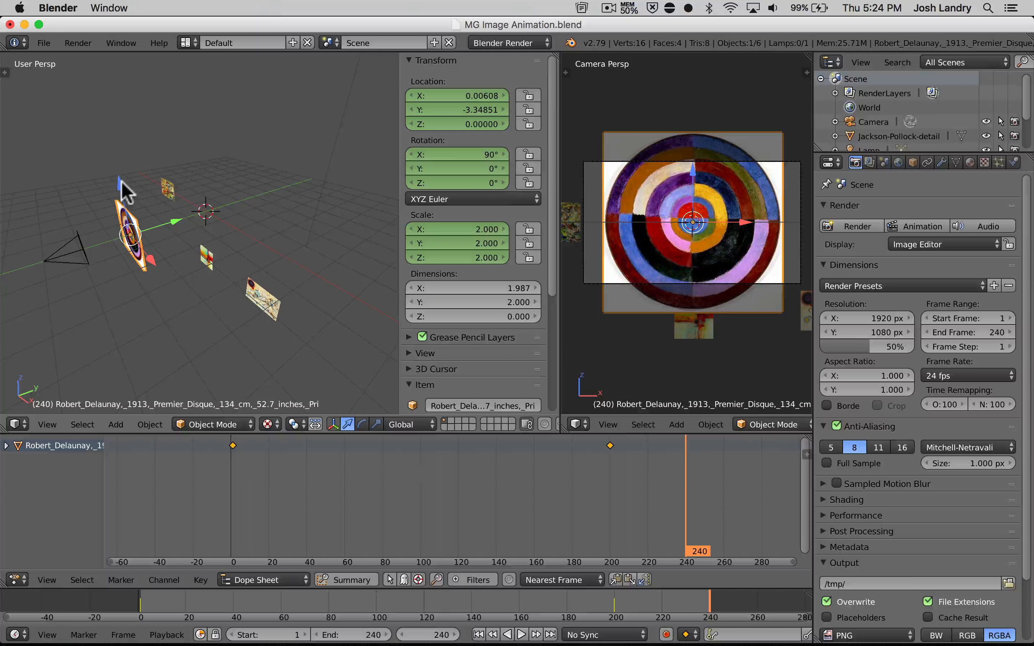
pyautogui.moveTo(121, 181); pyautogui.dragTo(121, 125)
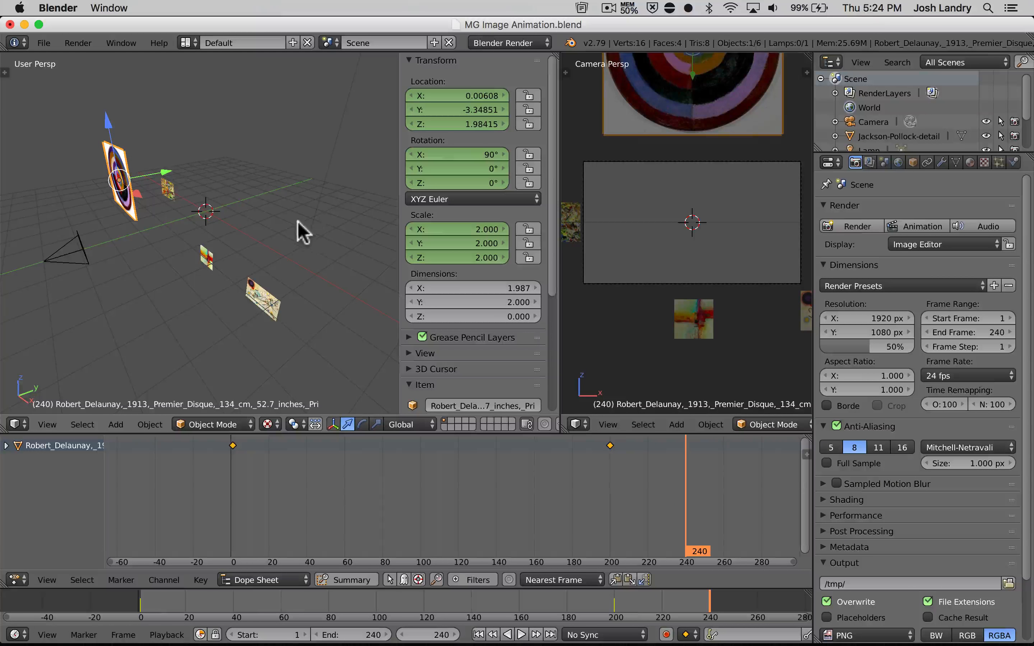
pyautogui.press('i')
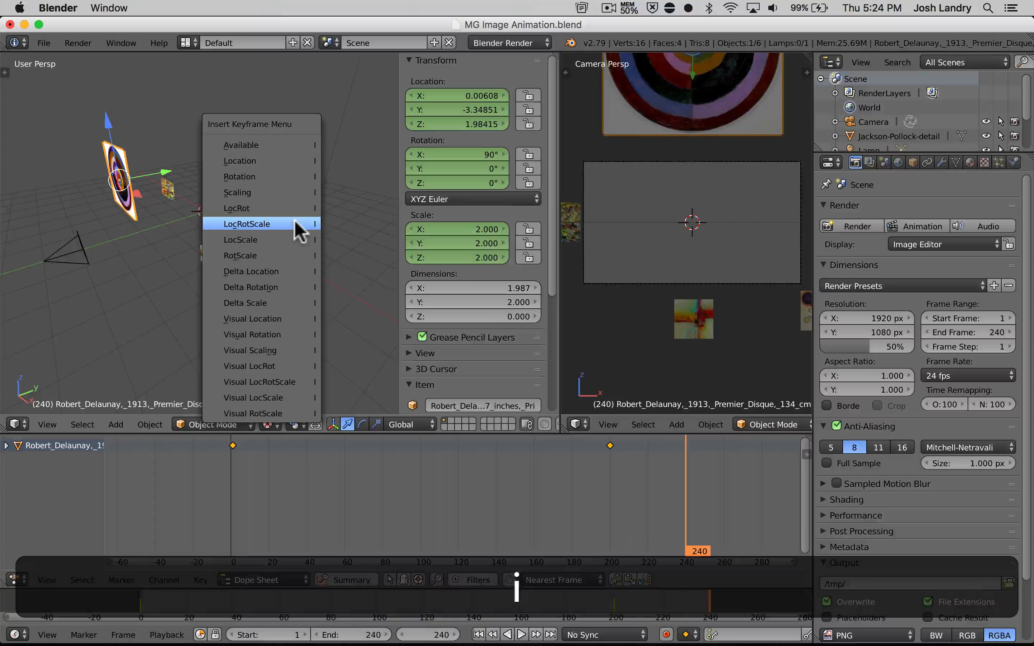
pyautogui.click(295, 222)
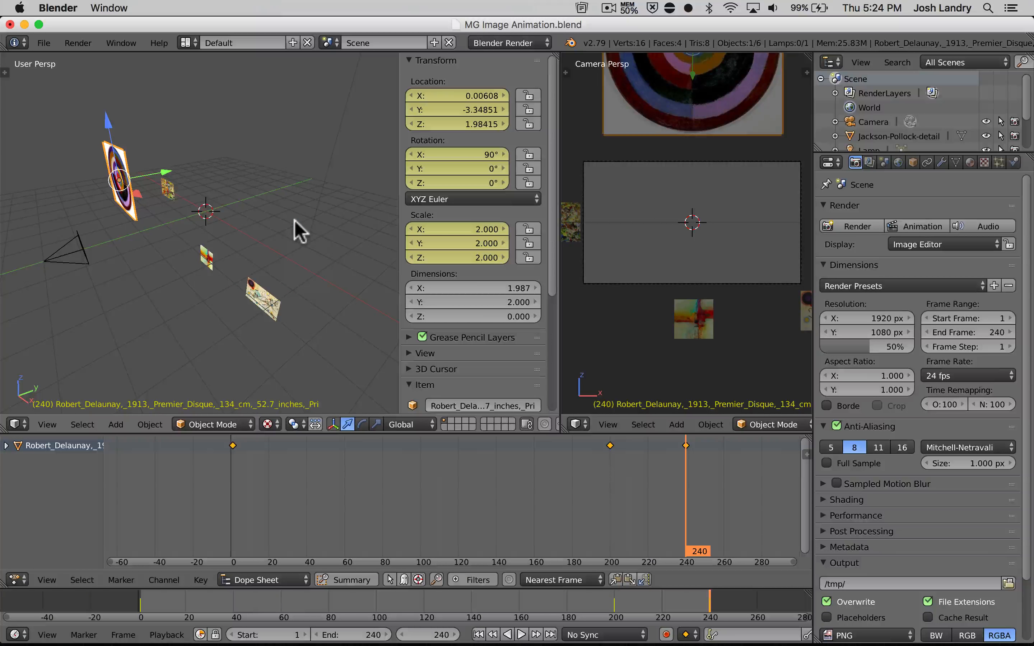
# - Play the full animation from frame 1 to preview the disk image leaving the camera view, and stop playback
pyautogui.click(479, 635)
pyautogui.click(521, 635)
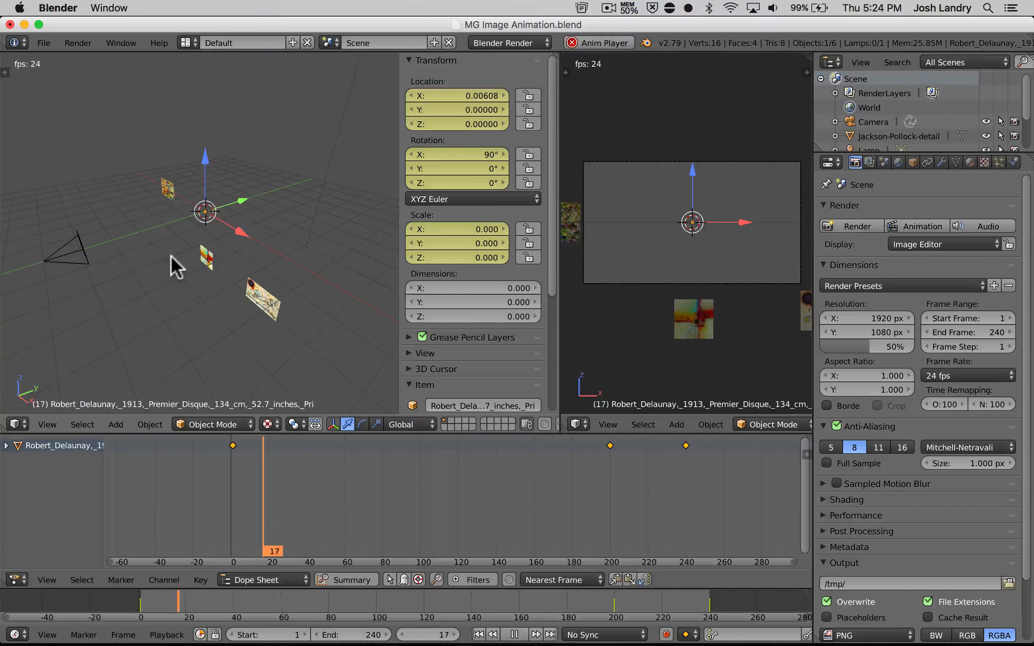
pyautogui.press('Escape')
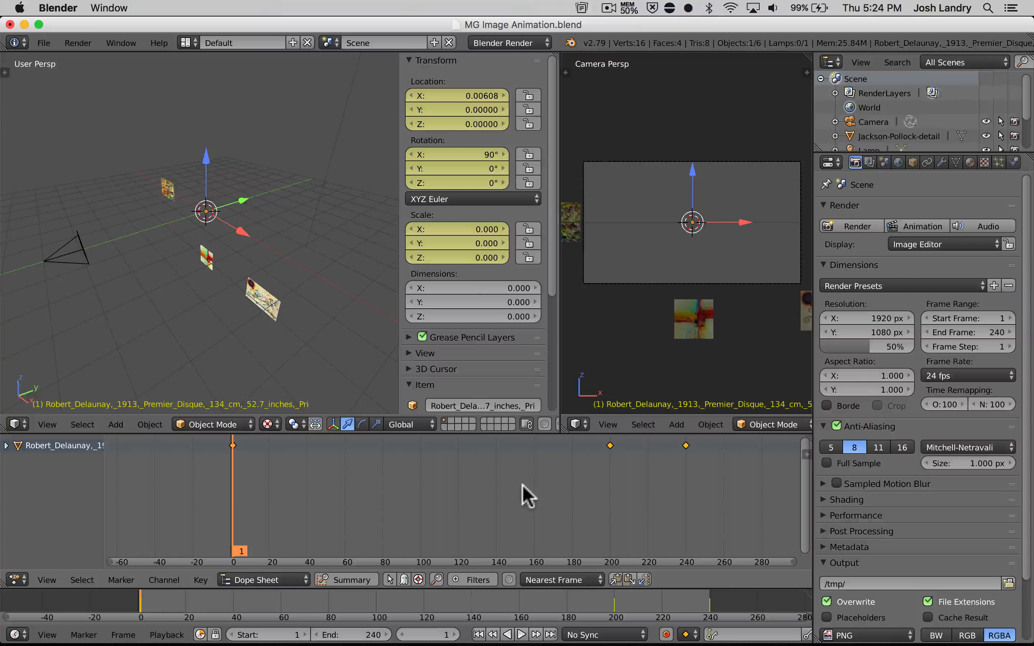
# - Select only the disk image's frame 200 keyframe in the Dope Sheet and move it to about frame 160
pyautogui.press('a')
pyautogui.press('a')
pyautogui.press('a')
pyautogui.press('a')
pyautogui.press('a')
pyautogui.rightClick(610, 445)
pyautogui.press('g')
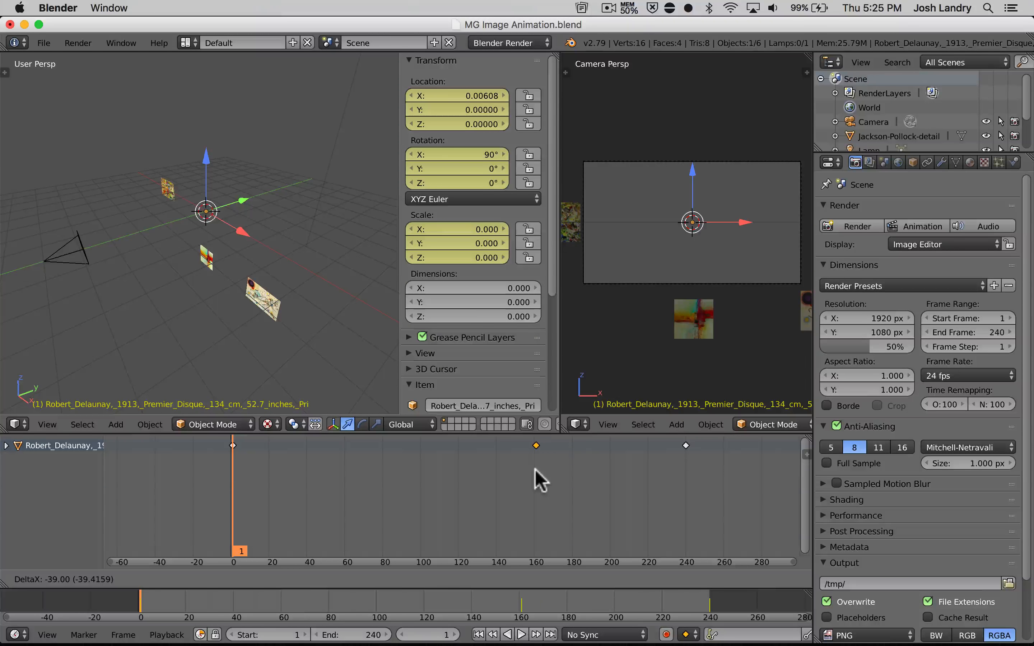
pyautogui.click(533, 469)
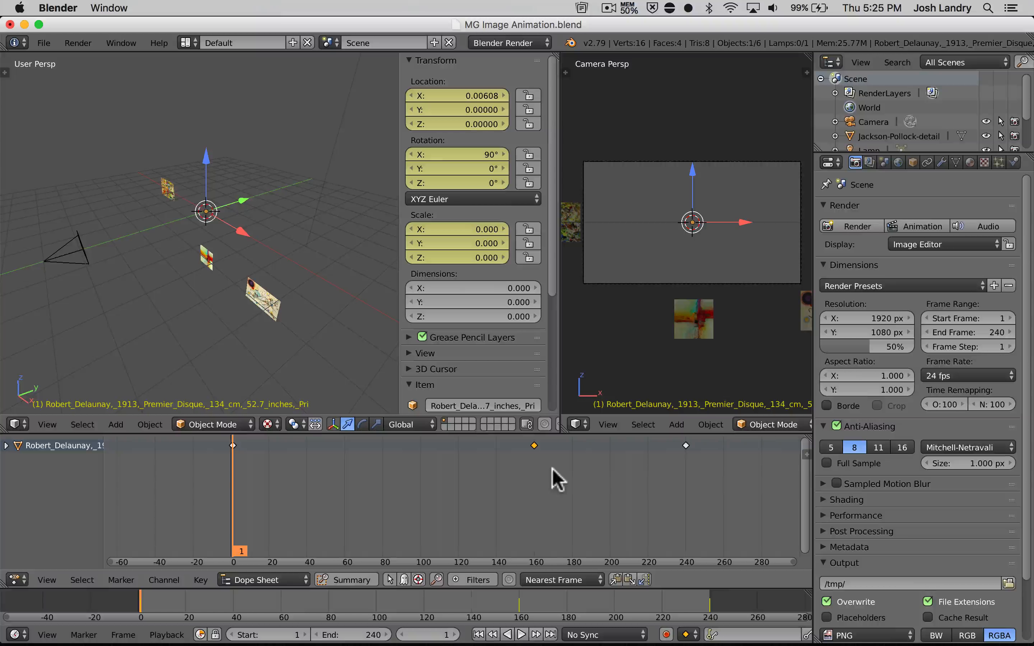
# - Play the retimed animation to preview it, stop playback, and save the Blender file over the existing one
pyautogui.hotkey('alt', 'a')
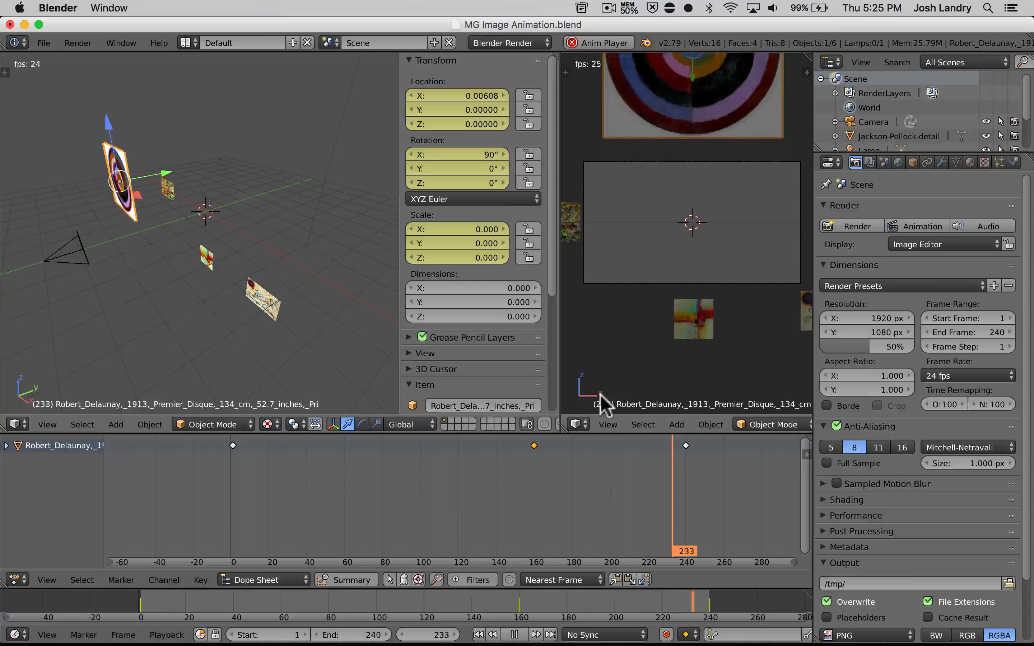
pyautogui.press('Escape')
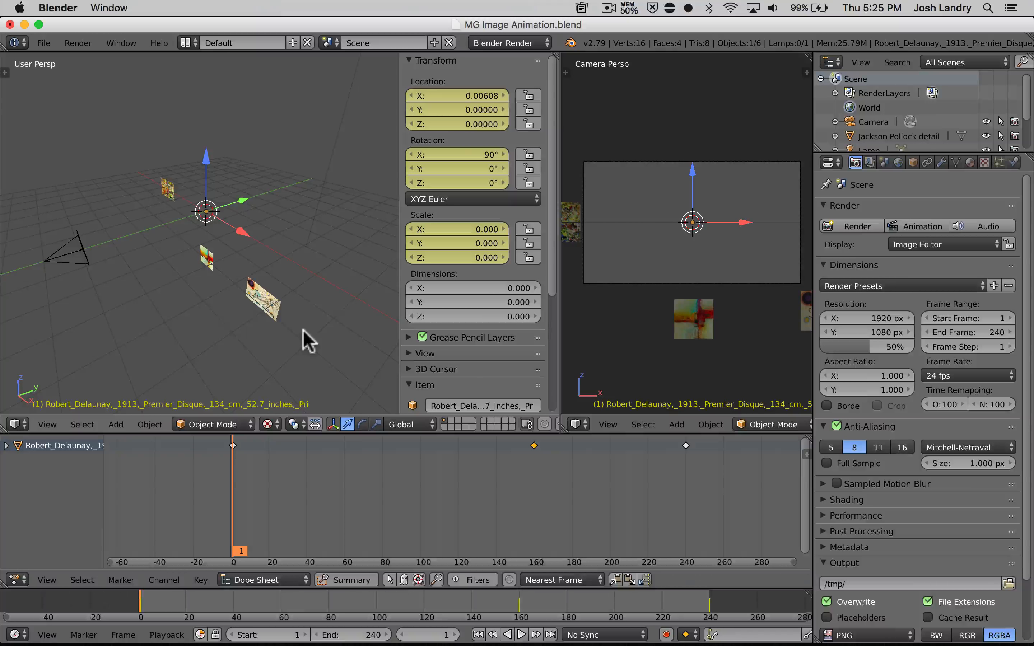
pyautogui.hotkey('ctrl', 's')
pyautogui.click(303, 330)
# - Move the Jackson-Pollock-detail image in front of the camera at Y about -4.05 and sideways to X about -1.75
pyautogui.rightClick(168, 189)
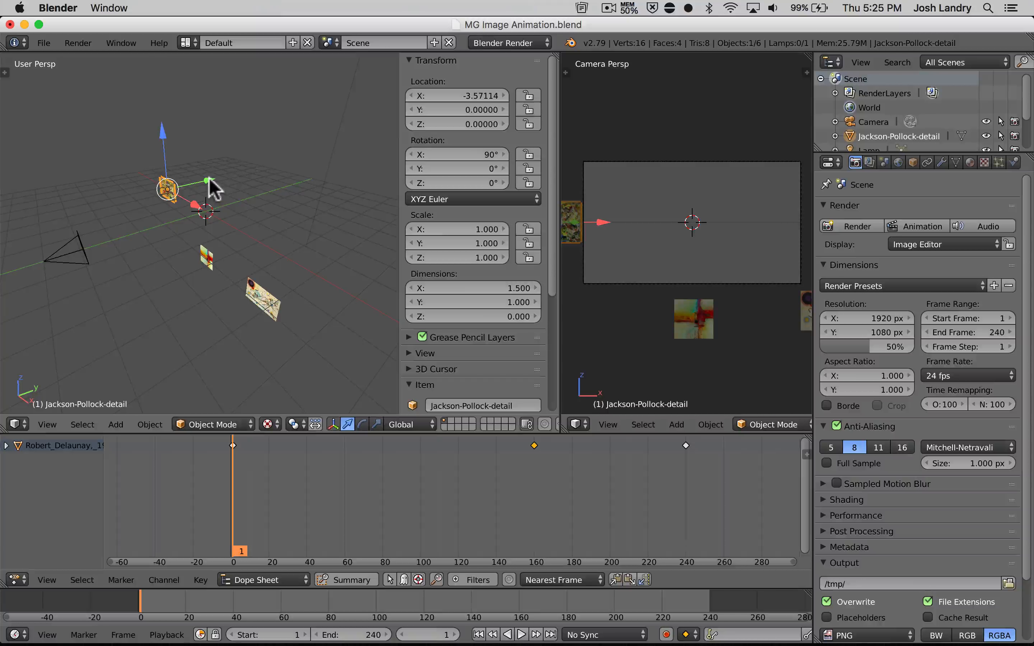
pyautogui.moveTo(210, 179); pyautogui.dragTo(145, 218)
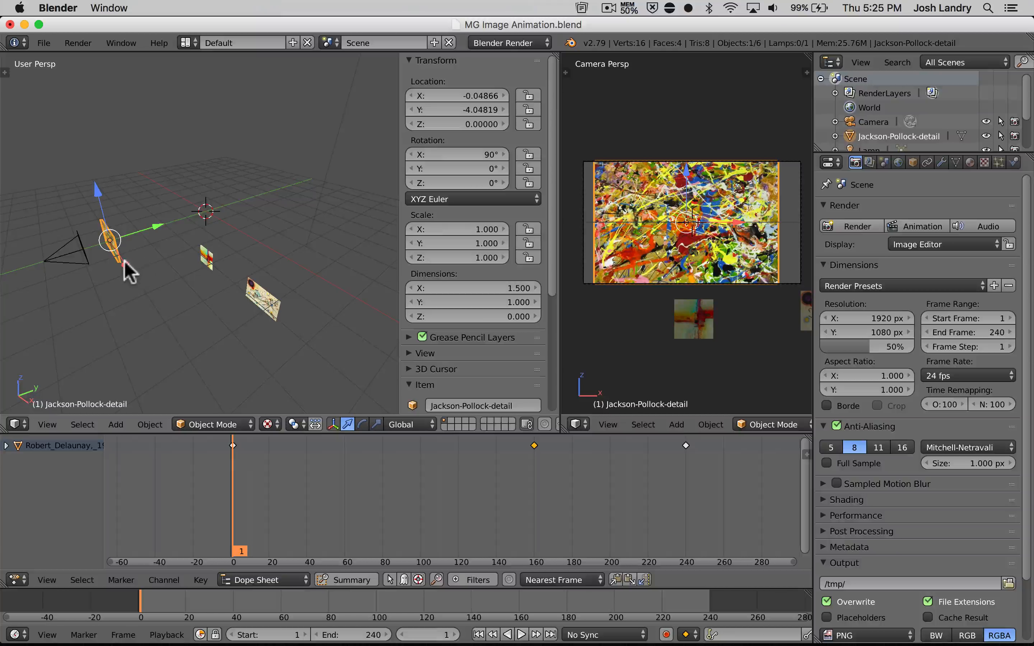
pyautogui.moveTo(126, 266); pyautogui.dragTo(112, 246)
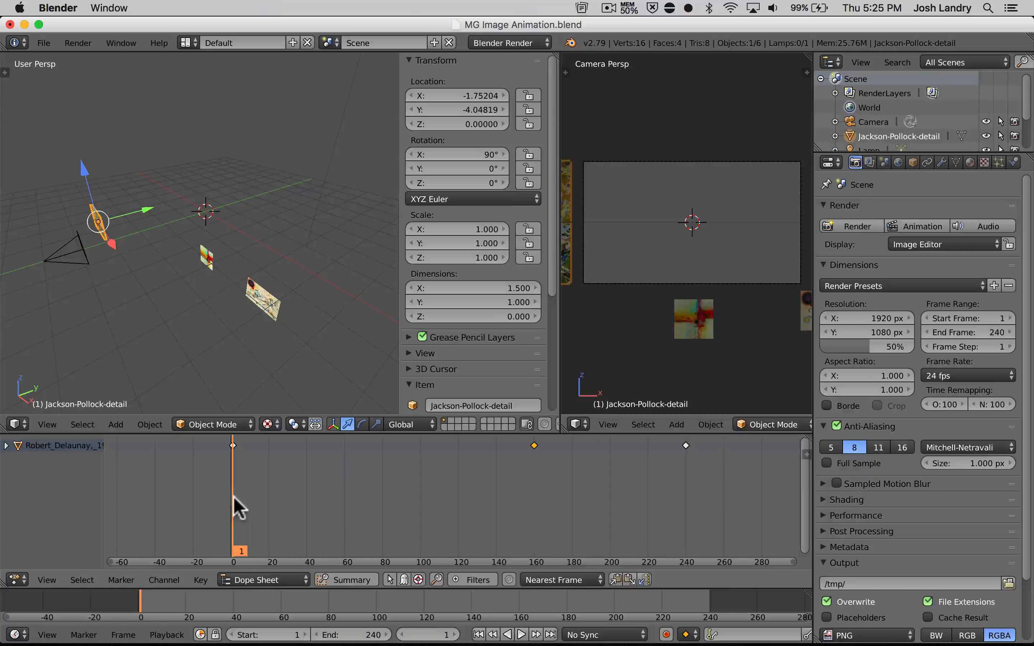
pyautogui.moveTo(234, 497)
pyautogui.mouseDown()
pyautogui.moveTo(608, 470)
pyautogui.moveTo(233, 466)
pyautogui.mouseUp()
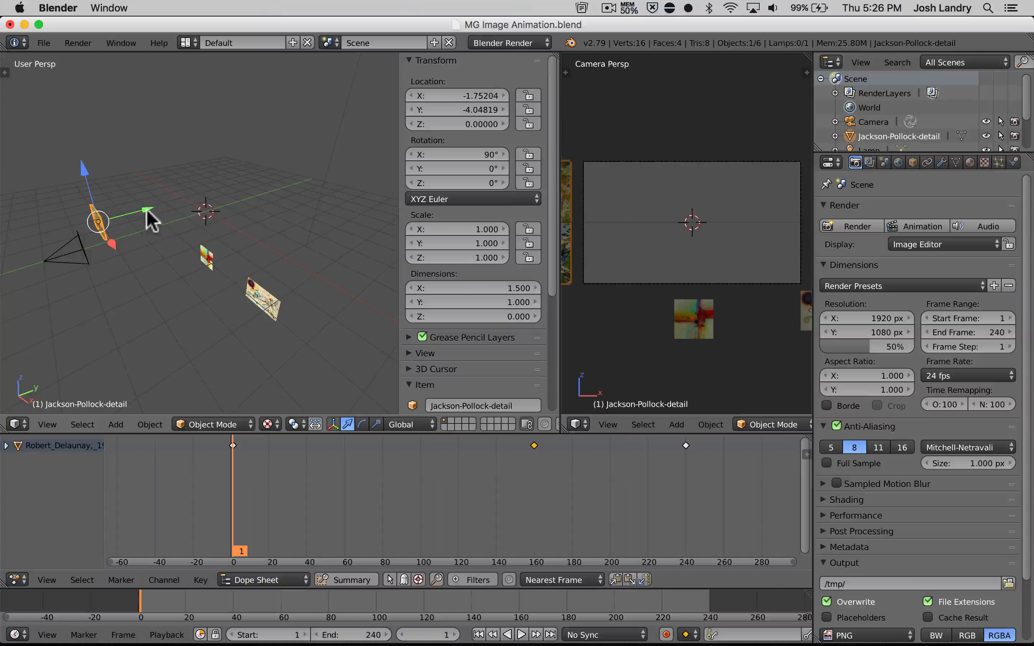
# - Bring the Jackson-Pollock-detail image back to the centre of the camera view and scale it uniformly to about 0.425
pyautogui.moveTo(107, 251); pyautogui.dragTo(133, 267)
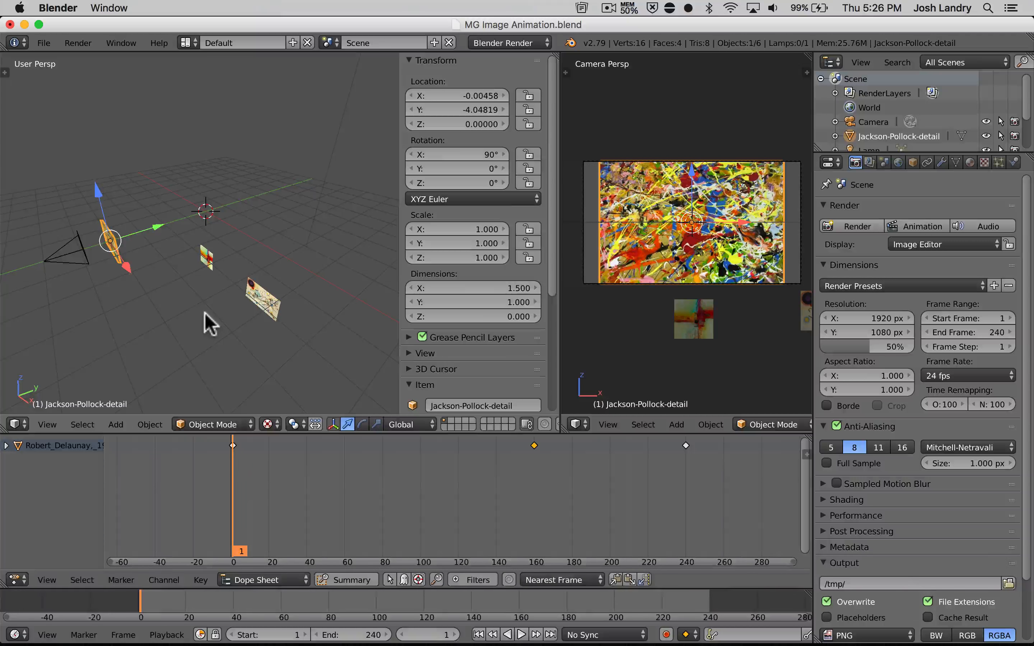
pyautogui.press('s')
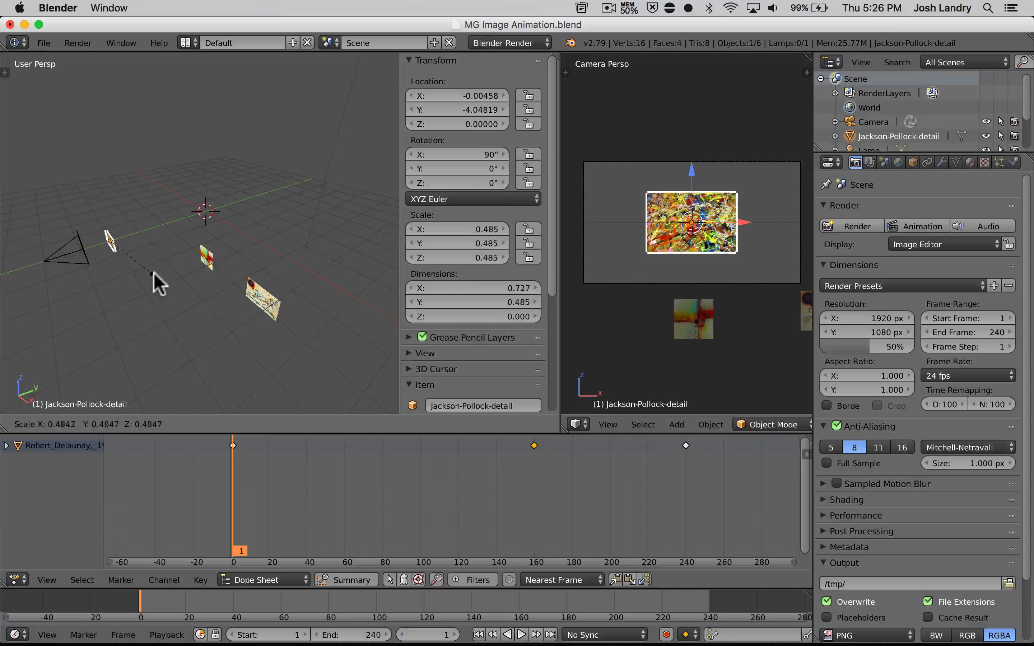
pyautogui.click(149, 271)
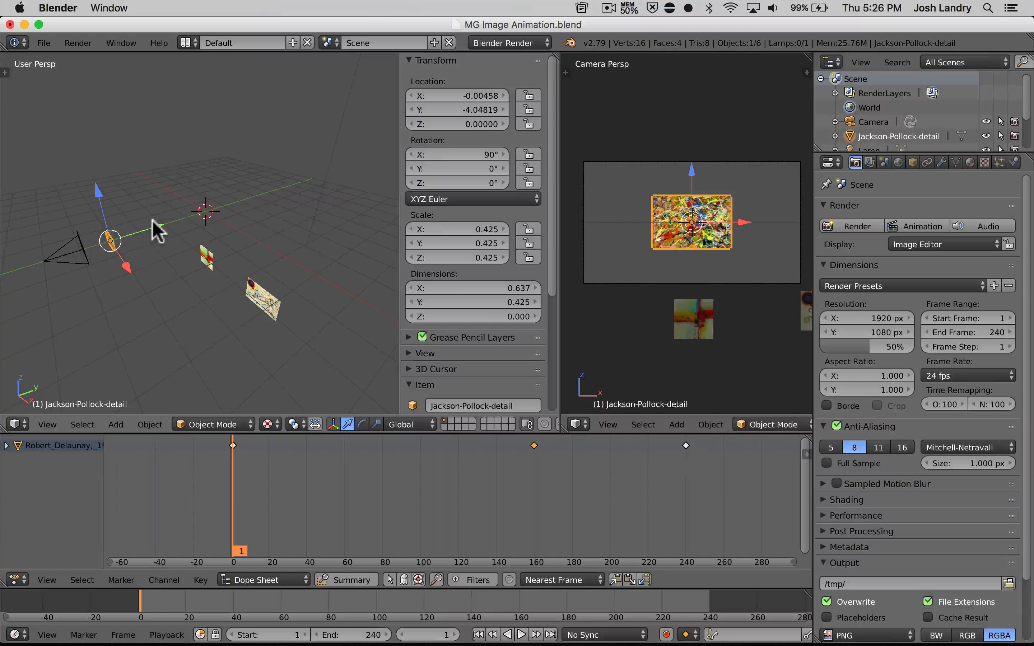
# - Move the Pollock image along X to about -1.38, outside the camera frame, and insert a LocRotScale keyframe at frame 1
pyautogui.moveTo(123, 260); pyautogui.dragTo(114, 251)
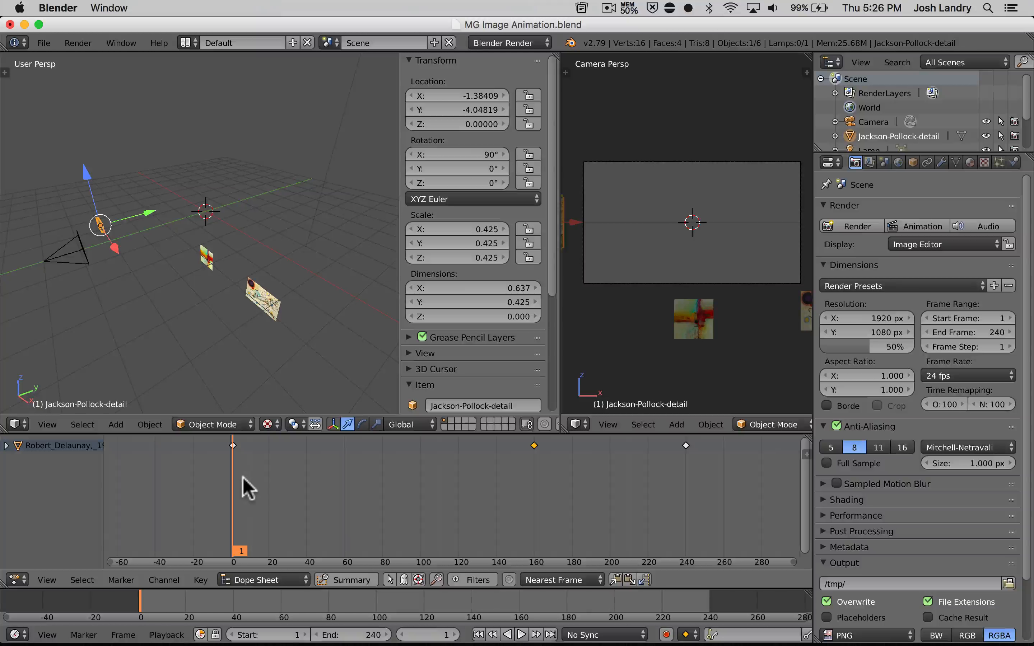
pyautogui.press('i')
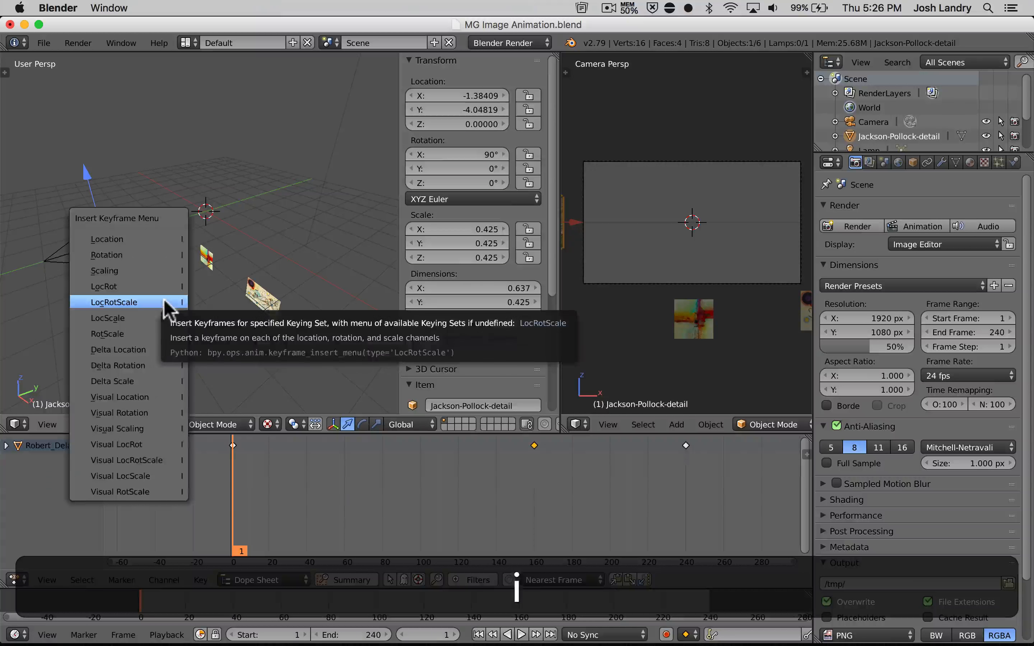
pyautogui.click(166, 301)
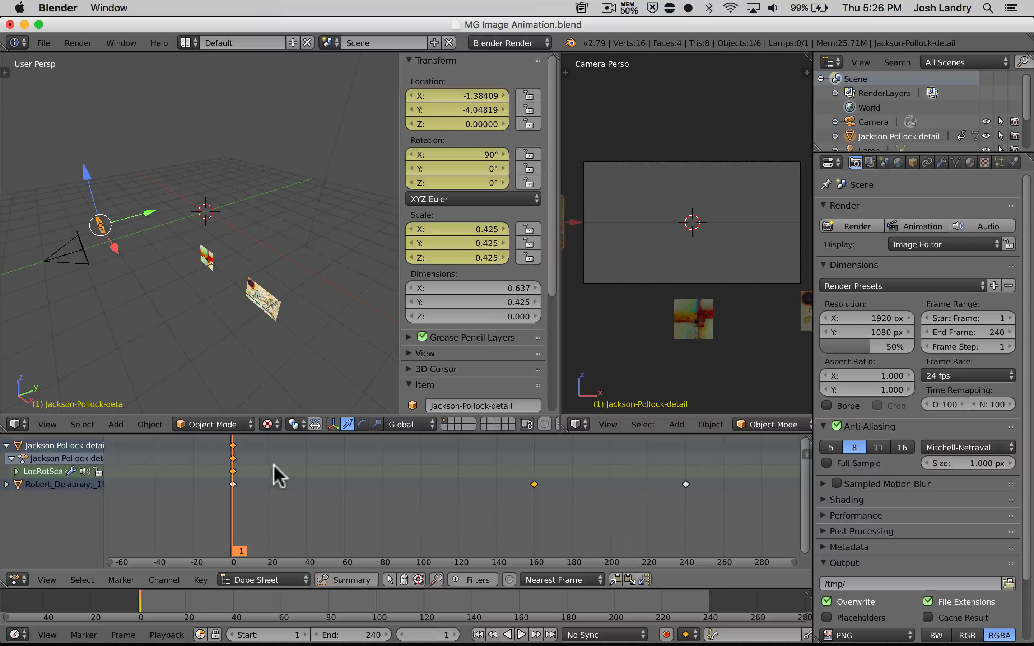
pyautogui.hotkey('alt', 'a')
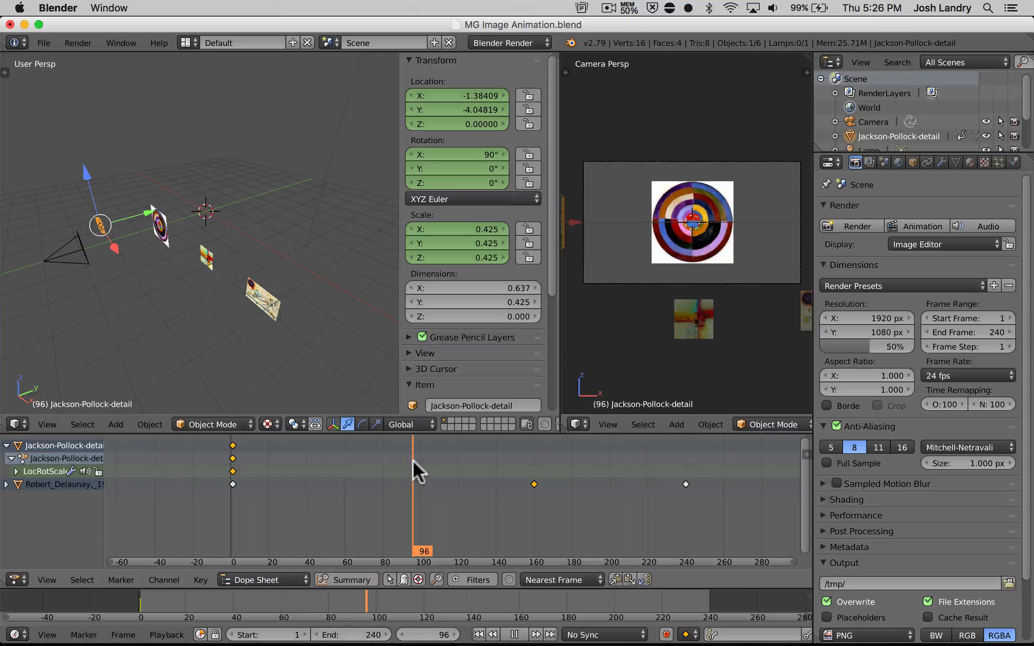
pyautogui.hotkey('alt', 'a')
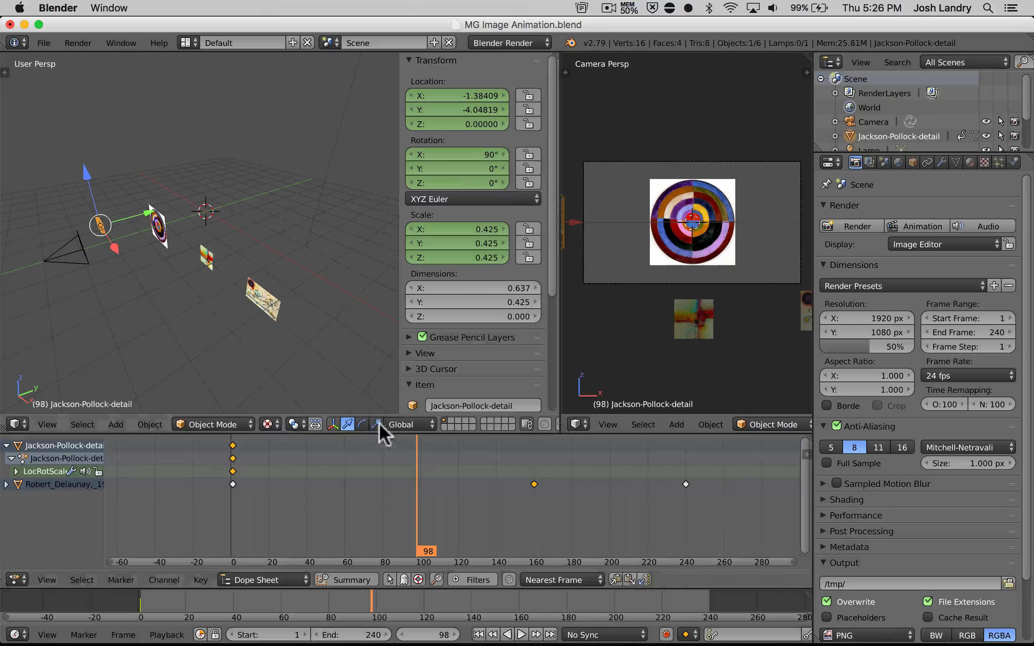
pyautogui.moveTo(115, 249); pyautogui.dragTo(124, 257)
pyautogui.press('Escape')
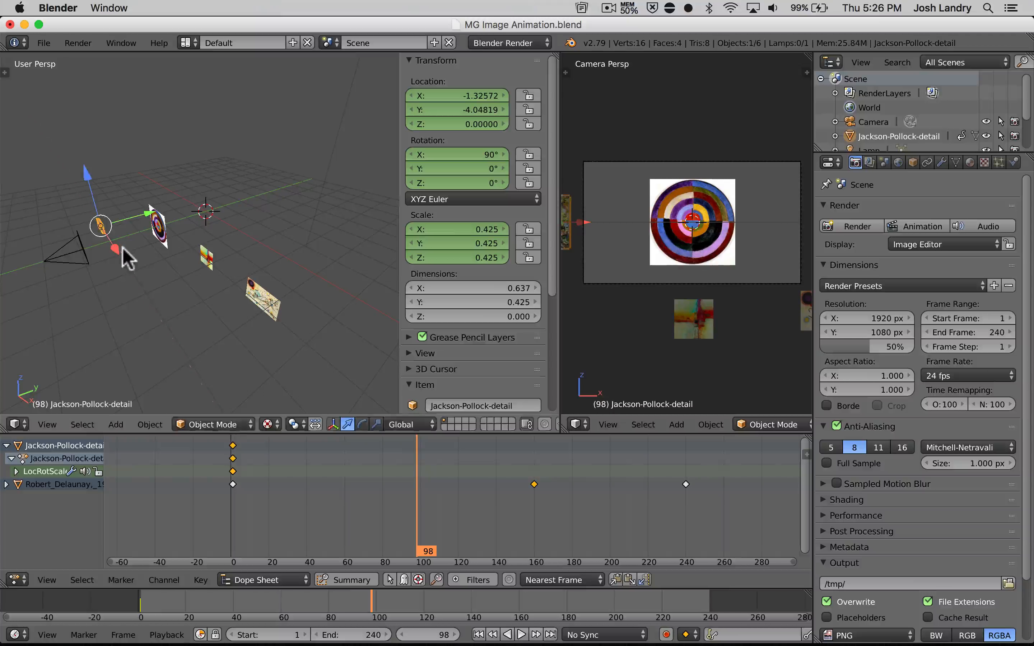
# - At frame 160, move the Pollock image along X to about 1.25, past the camera frame's opposite side, and insert a LocRotScale keyframe
pyautogui.hotkey('alt', 'a')
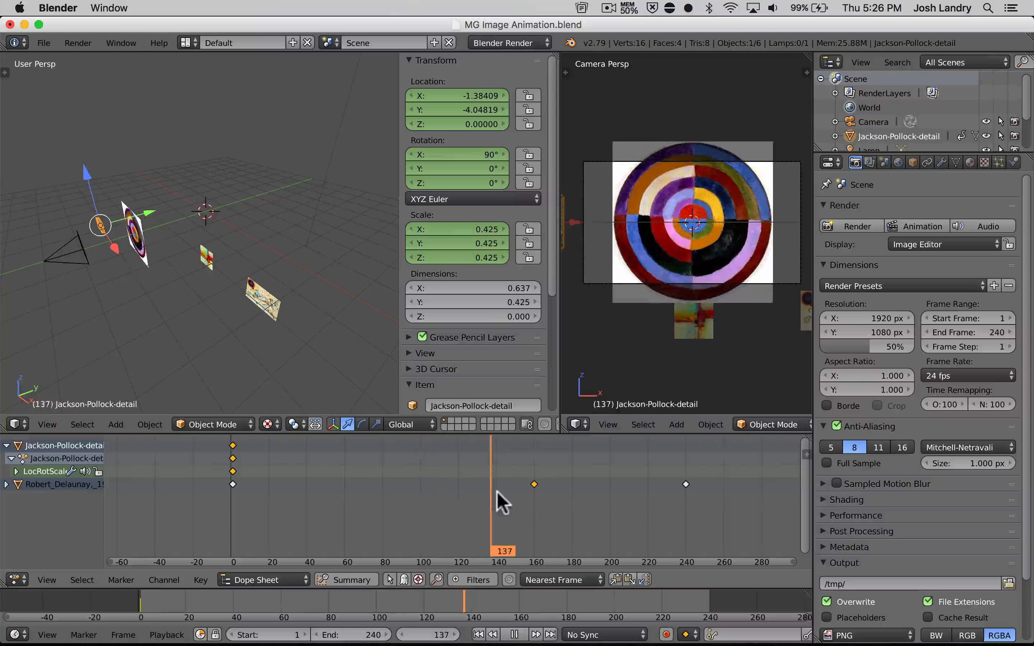
pyautogui.hotkey('alt', 'a')
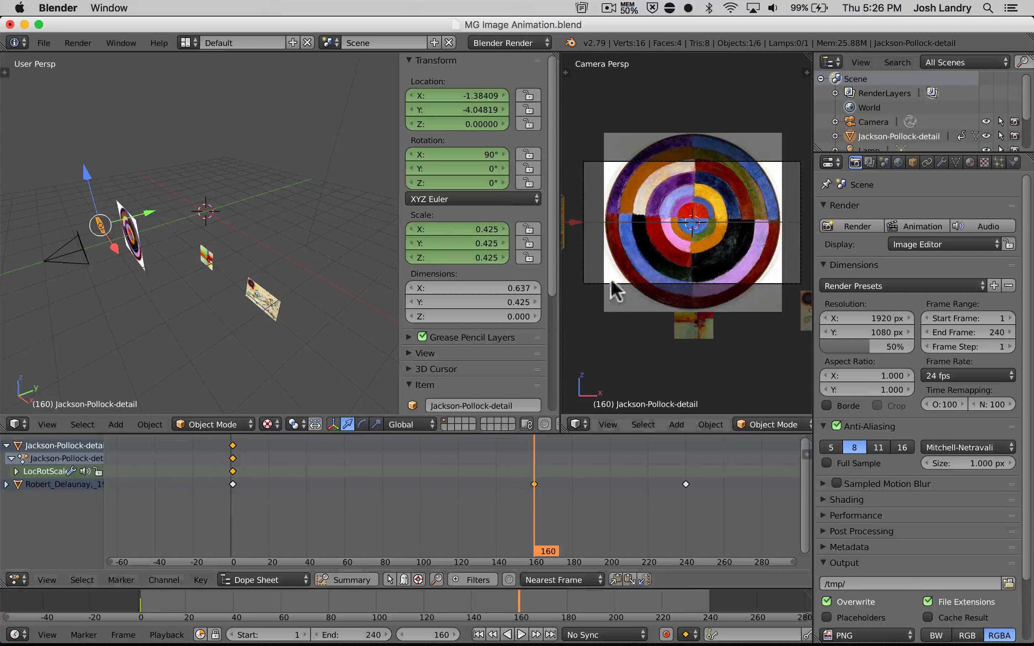
pyautogui.press('g')
pyautogui.press('x')
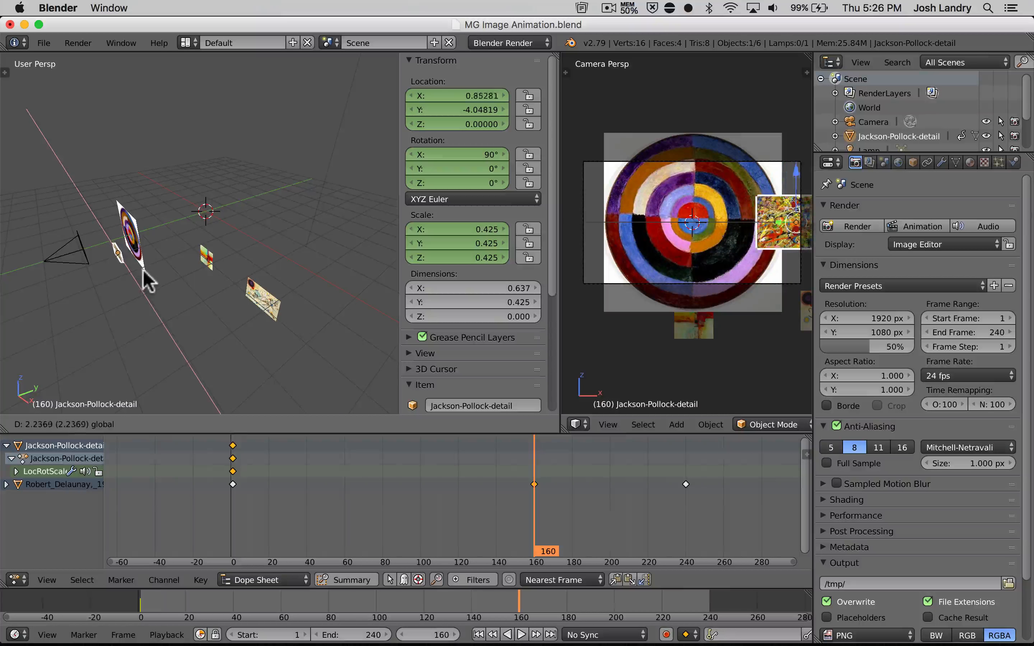
pyautogui.click(164, 285)
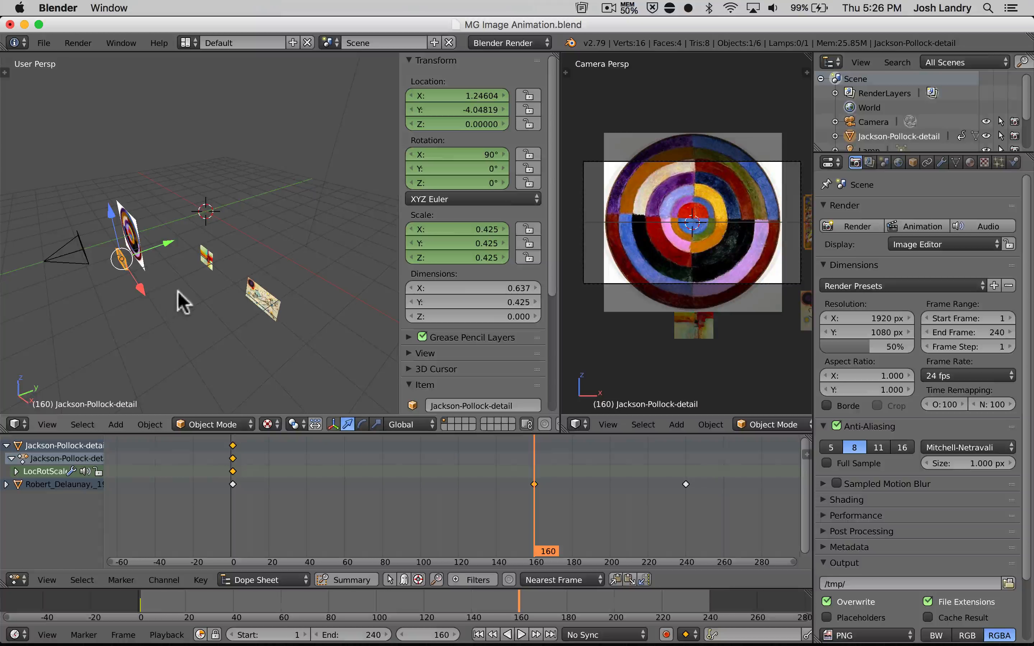
pyautogui.press('i')
pyautogui.click(184, 296)
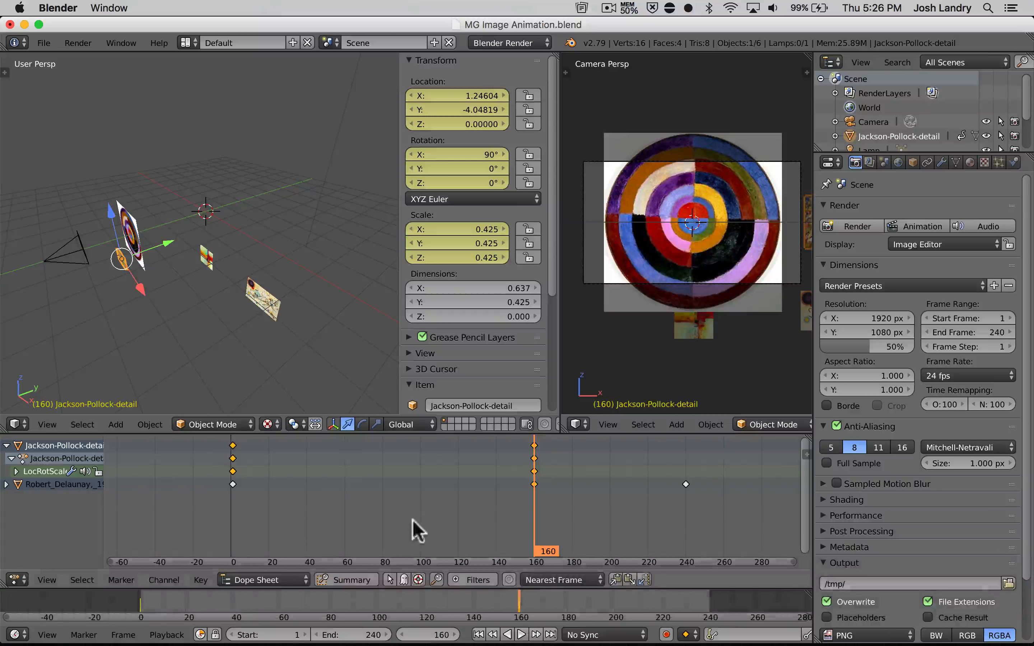
# - Return to frame 1 and play the animation to preview the Pollock image crossing the camera view
pyautogui.click(309, 517)
pyautogui.hotkey('alt', 'a')
pyautogui.moveTo(309, 517); pyautogui.dragTo(232, 501)
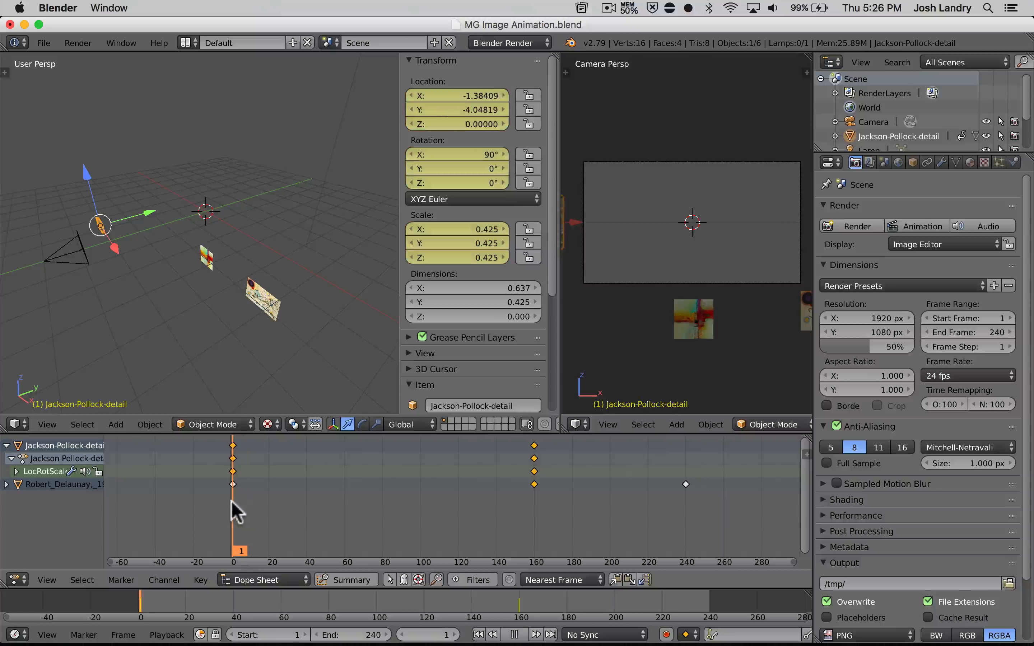
pyautogui.hotkey('alt', 'a')
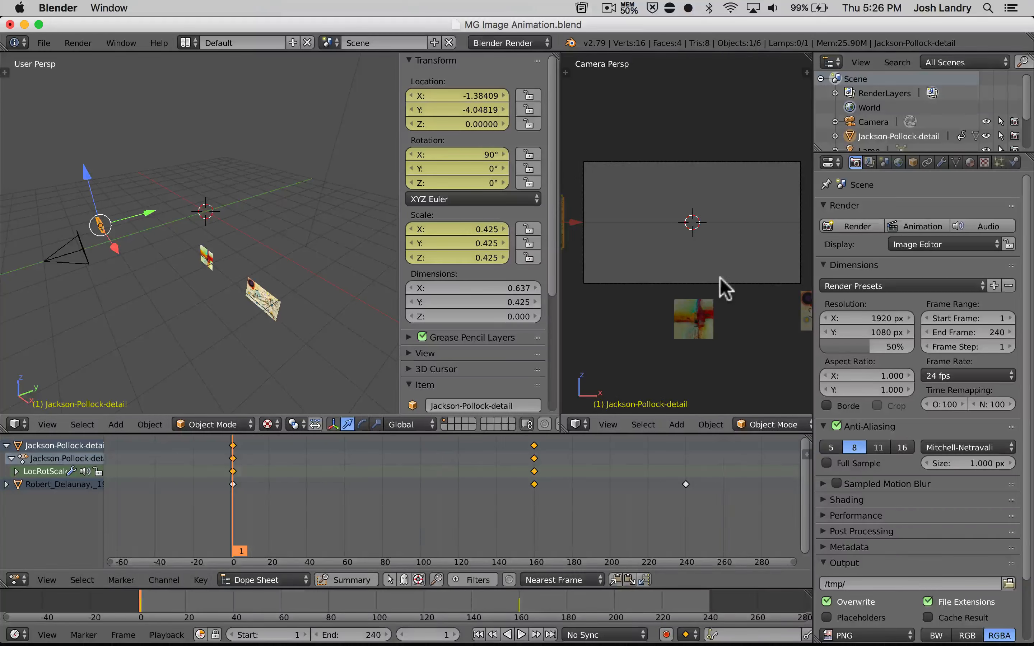
pyautogui.hotkey('alt', 'a')
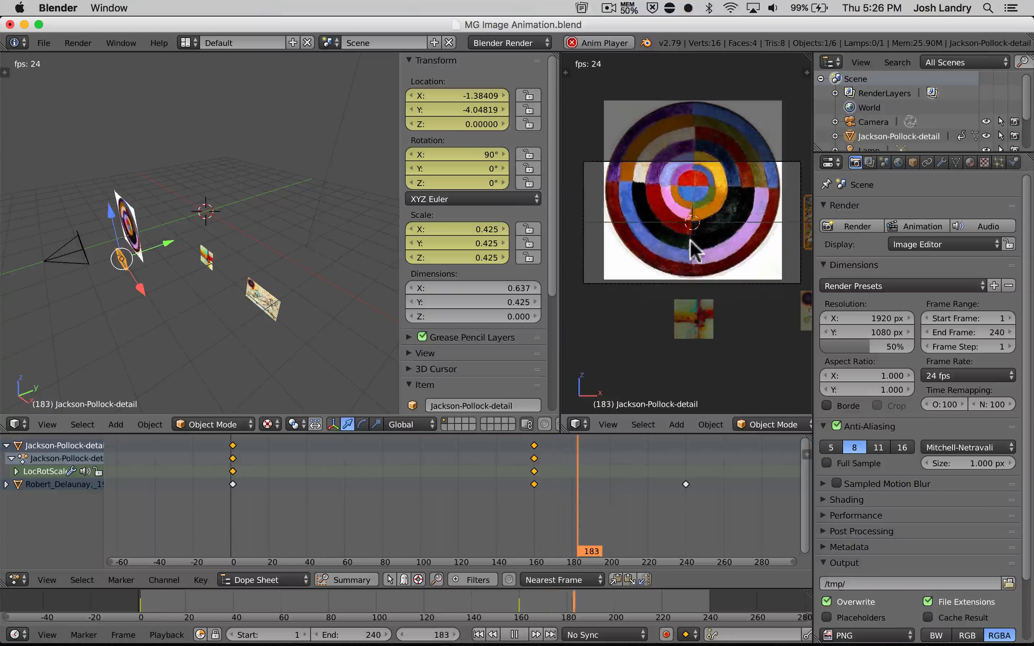
# - Stop the playback, then with the Wassily-Kandinsky-Composition-8-1923 image selected, save over the existing MG Image Animation.blend file
pyautogui.press('Escape')
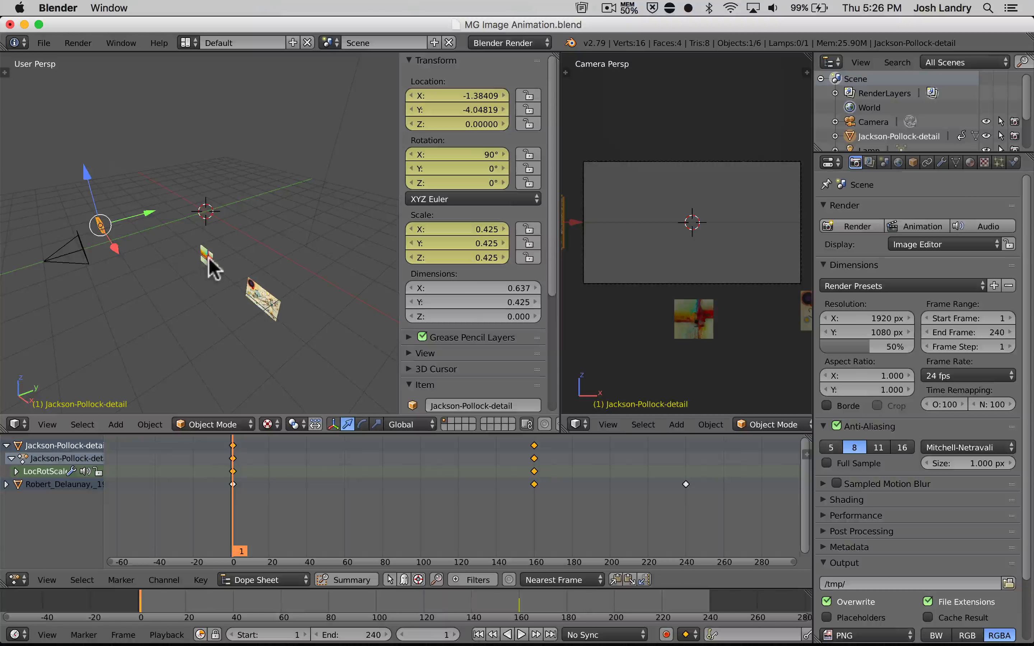
pyautogui.rightClick(268, 294)
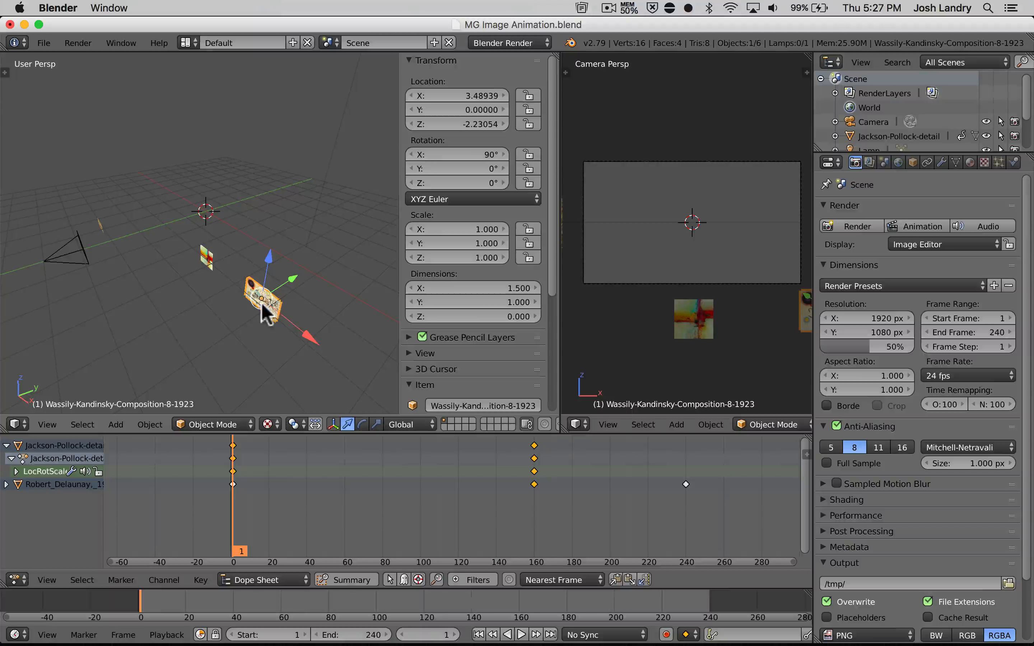
pyautogui.hotkey('ctrl', 's')
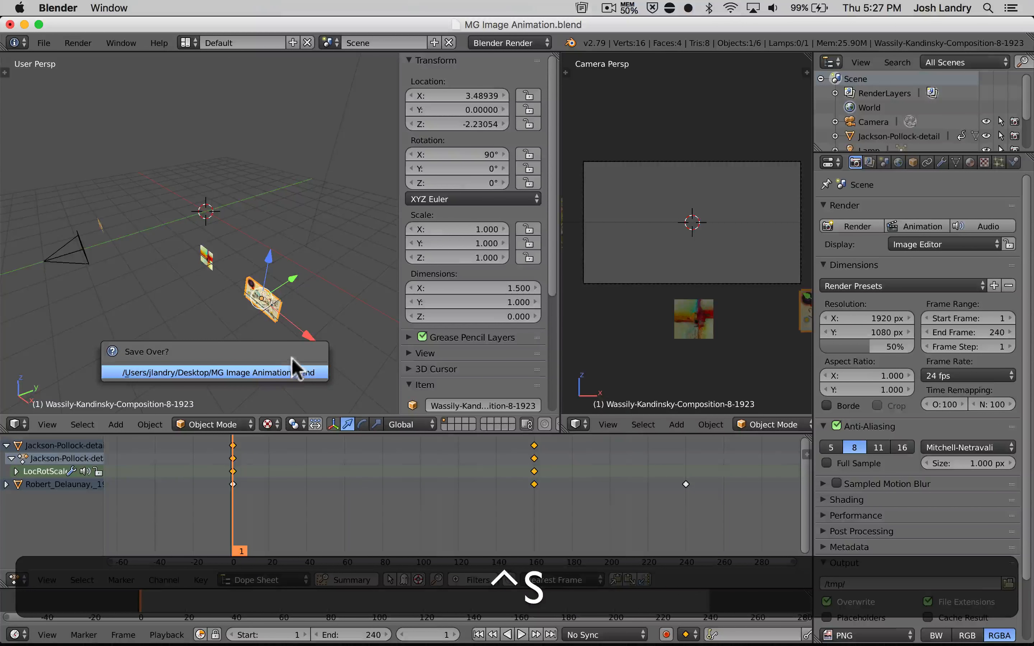
pyautogui.click(293, 373)
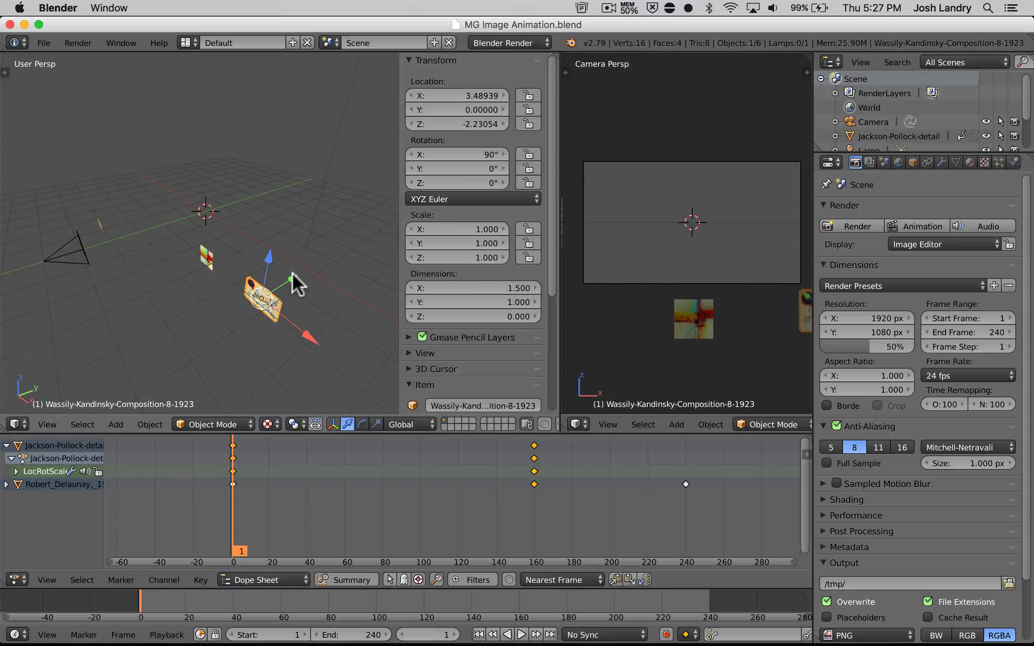
# - Move the Kandinsky image outside the camera view, beside the camera, to about X 2.18, Y -5.75, Z 1.60
pyautogui.press('g')
pyautogui.press('y')
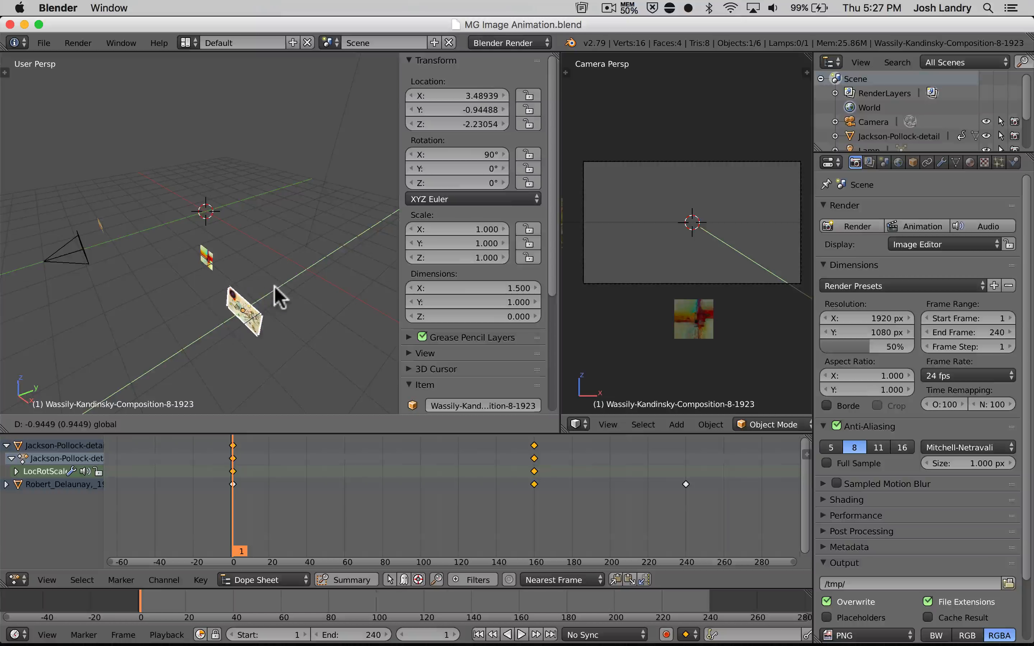
pyautogui.click(290, 280)
pyautogui.press('g')
pyautogui.press('x')
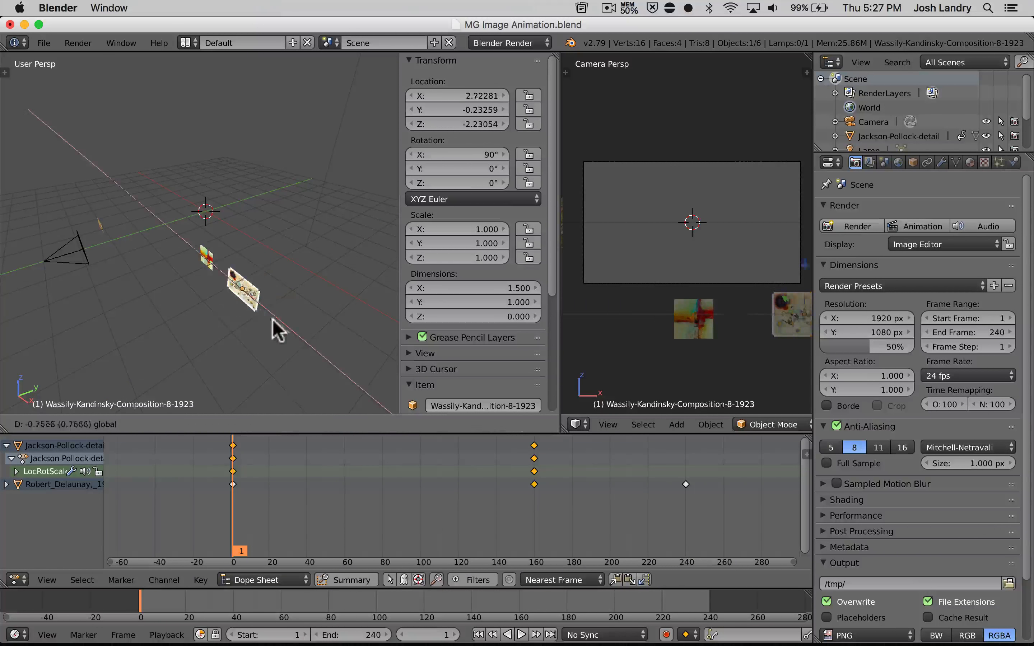
pyautogui.click(238, 278)
pyautogui.moveTo(241, 240); pyautogui.dragTo(168, 264)
pyautogui.keyDown('shift'); pyautogui.moveTo(223, 299); pyautogui.dragTo(250, 294, button='middle'); pyautogui.keyUp('shift')
pyautogui.moveTo(201, 260)
pyautogui.mouseDown()
pyautogui.moveTo(155, 276)
pyautogui.moveTo(103, 246)
pyautogui.moveTo(98, 207)
pyautogui.mouseUp()
pyautogui.moveTo(147, 234)
pyautogui.mouseDown()
pyautogui.moveTo(238, 213)
pyautogui.moveTo(135, 231)
pyautogui.mouseUp()
pyautogui.moveTo(144, 294); pyautogui.dragTo(252, 301, button='middle')
pyautogui.moveTo(215, 312); pyautogui.dragTo(301, 221)
pyautogui.moveTo(295, 325); pyautogui.dragTo(217, 312, button='middle')
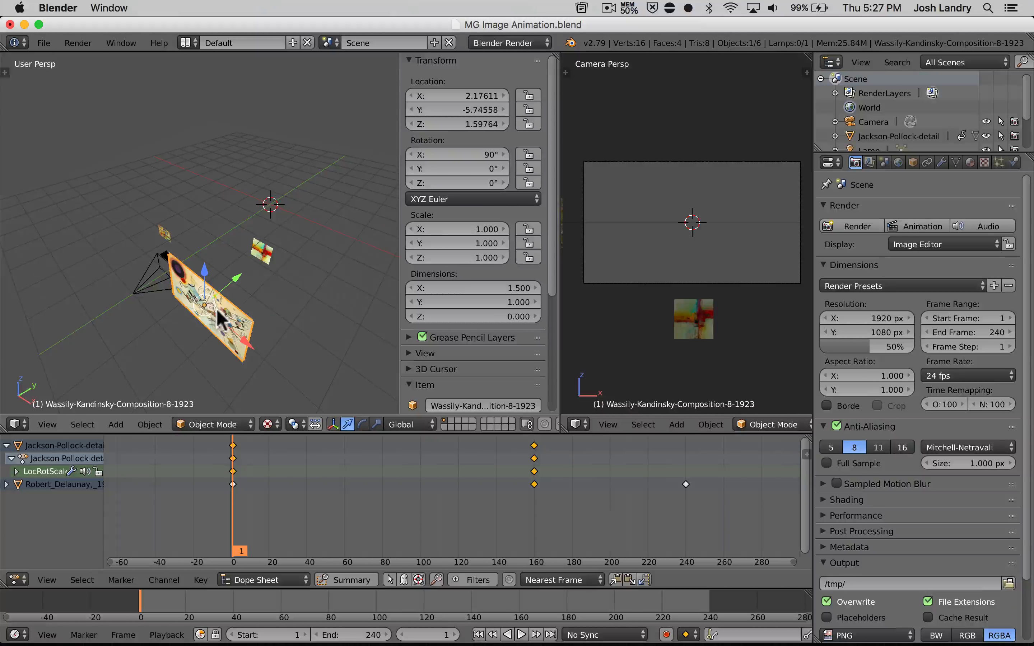
# - Insert a LocRotScale keyframe for the Kandinsky image at frame 1 and collapse the Kandinsky and Pollock channels in the Dope Sheet
pyautogui.press('i')
pyautogui.click(273, 311)
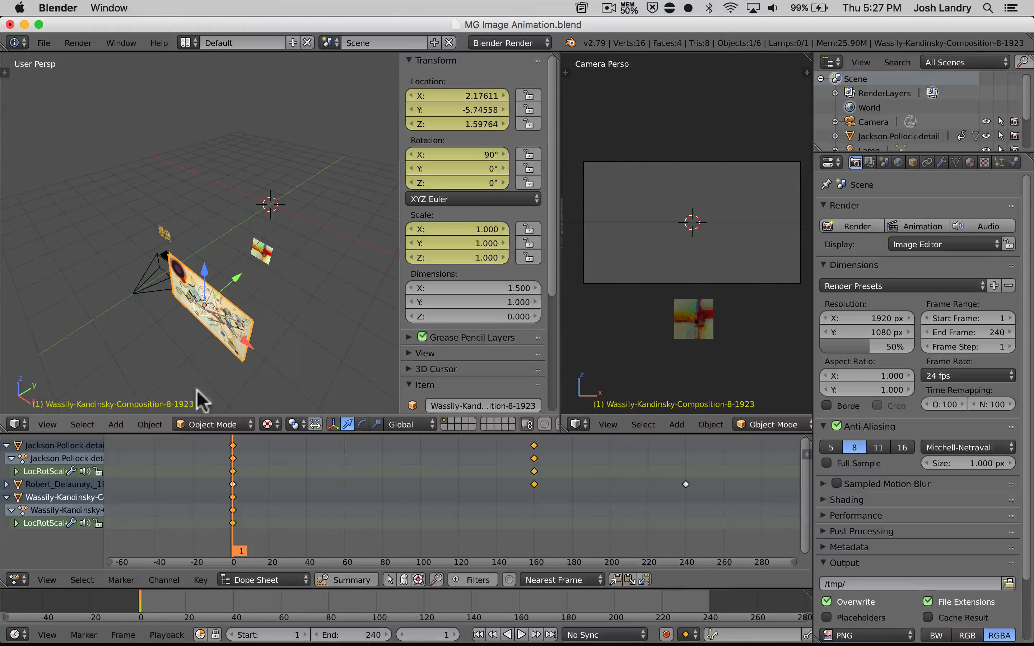
pyautogui.click(7, 497)
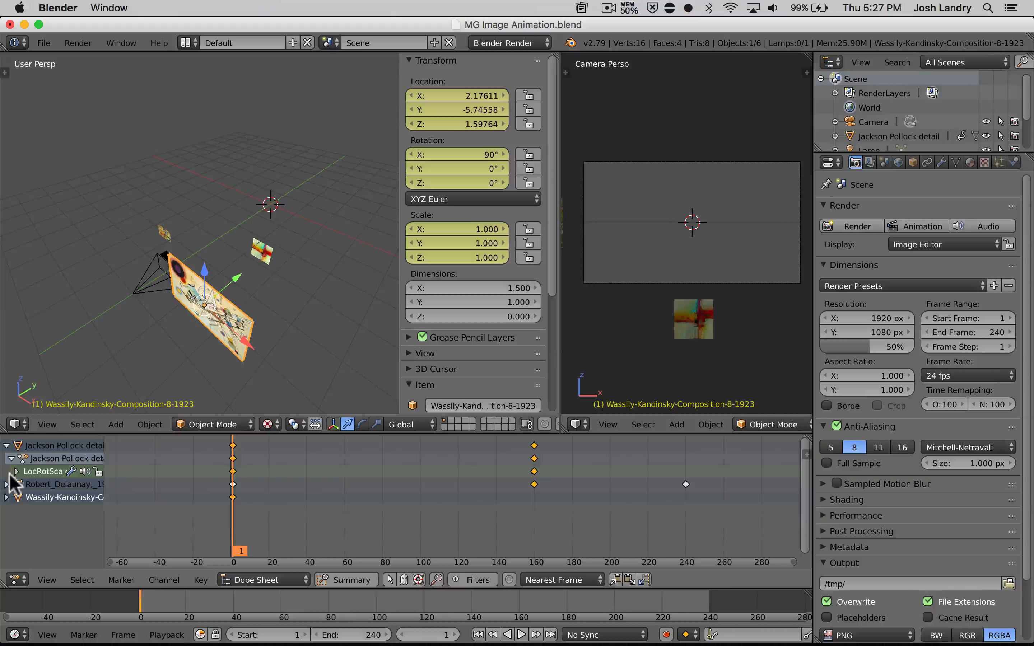
pyautogui.click(12, 458)
pyautogui.click(6, 445)
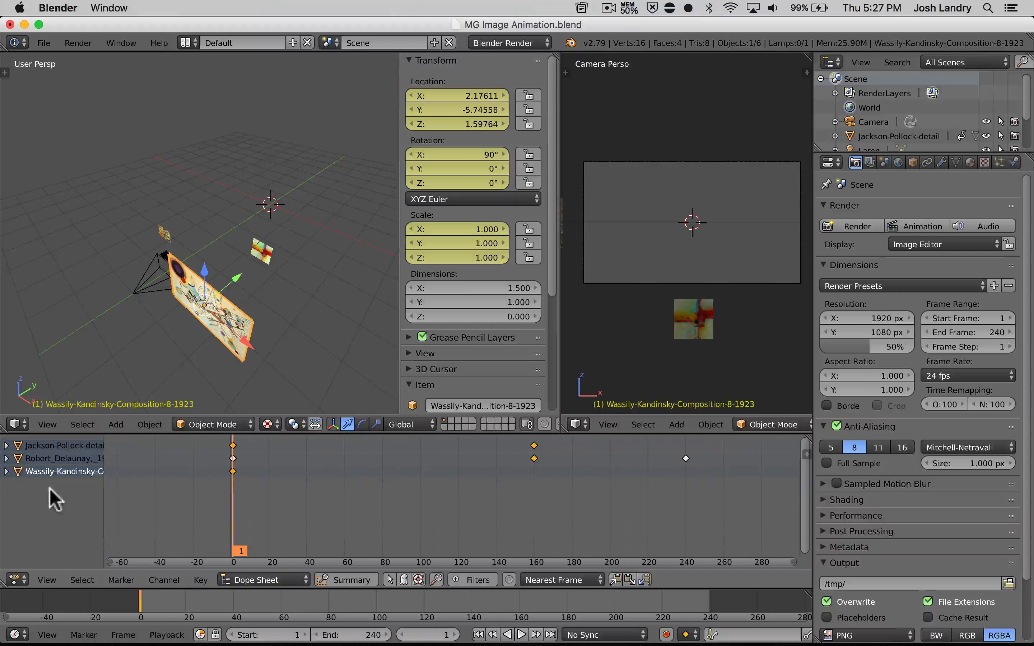
pyautogui.click(56, 459)
pyautogui.click(56, 446)
pyautogui.click(60, 472)
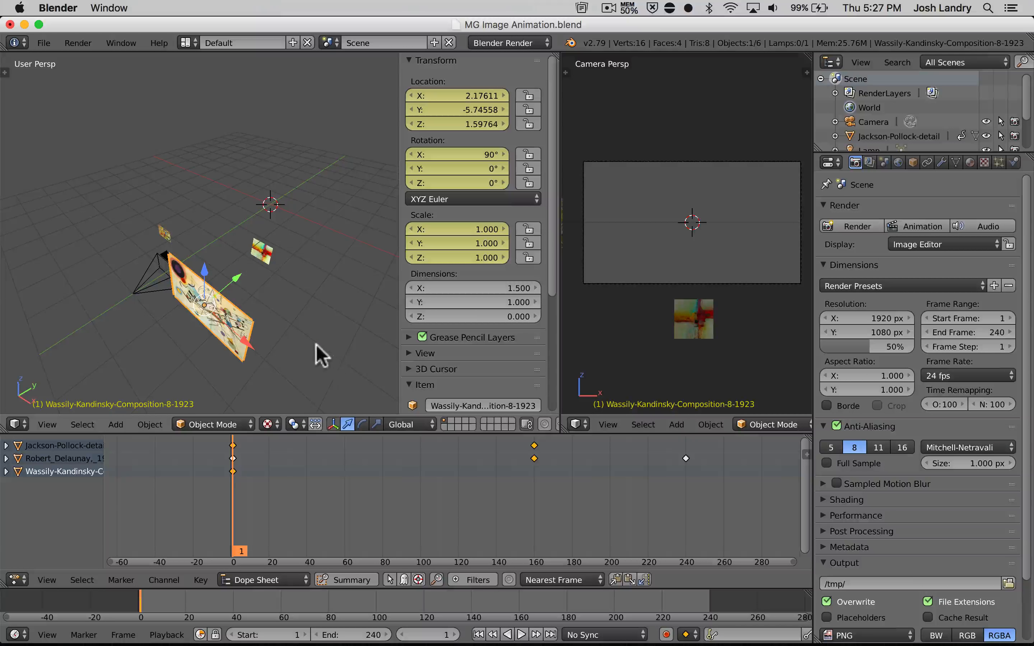
# - At frame 240, move the Kandinsky image to the camera view's centre at about X 0.05, Y 1.68, Z -0.07, and insert a LocRotScale keyframe
pyautogui.click(551, 634)
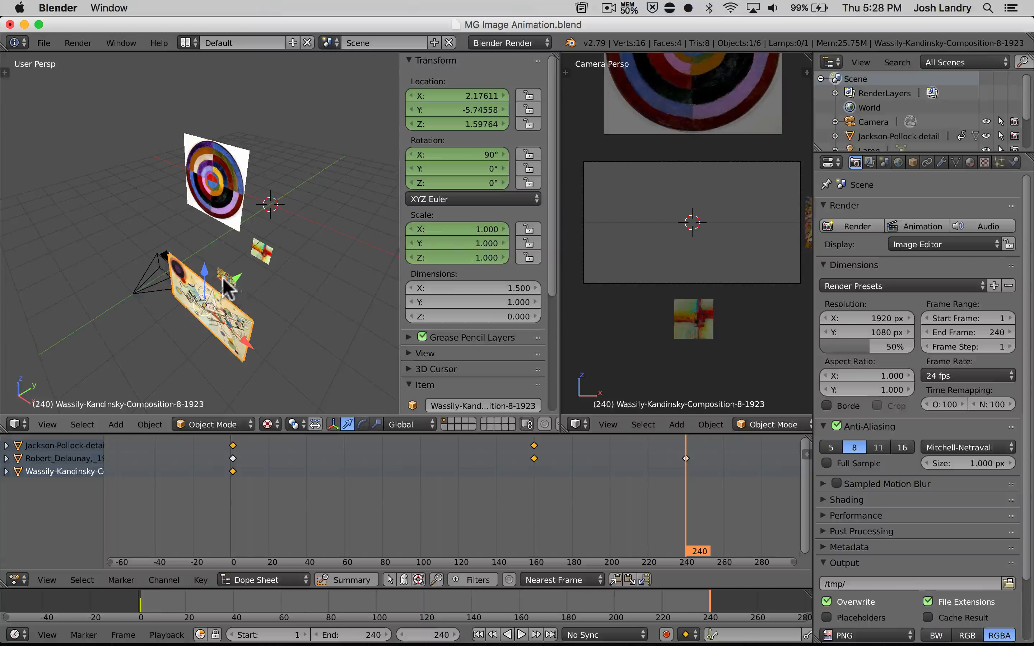
pyautogui.moveTo(237, 280); pyautogui.dragTo(391, 174)
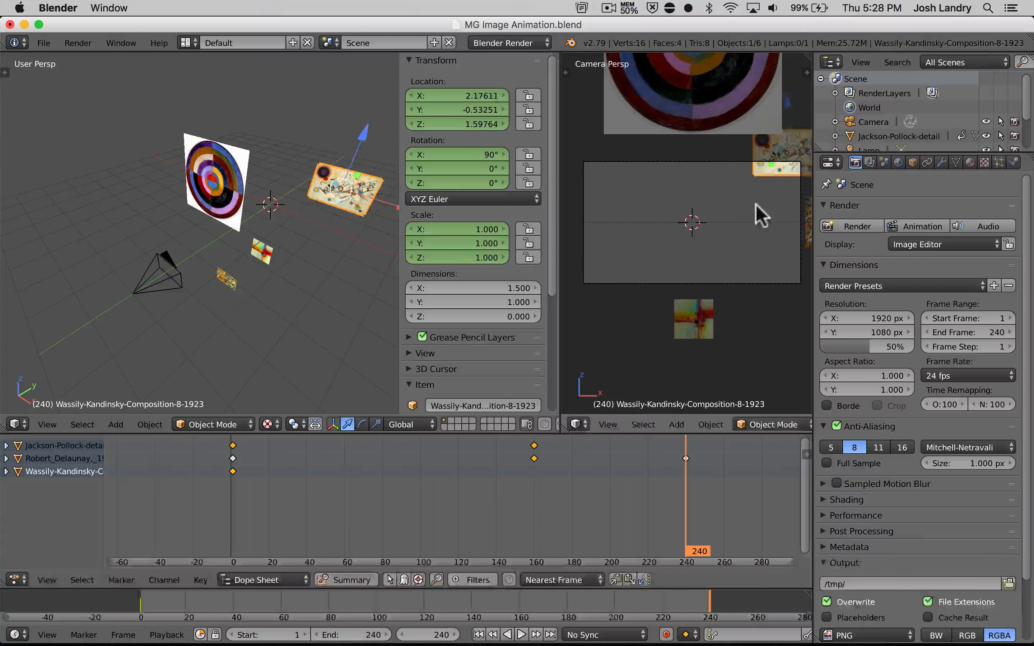
pyautogui.press('g')
pyautogui.click(665, 287)
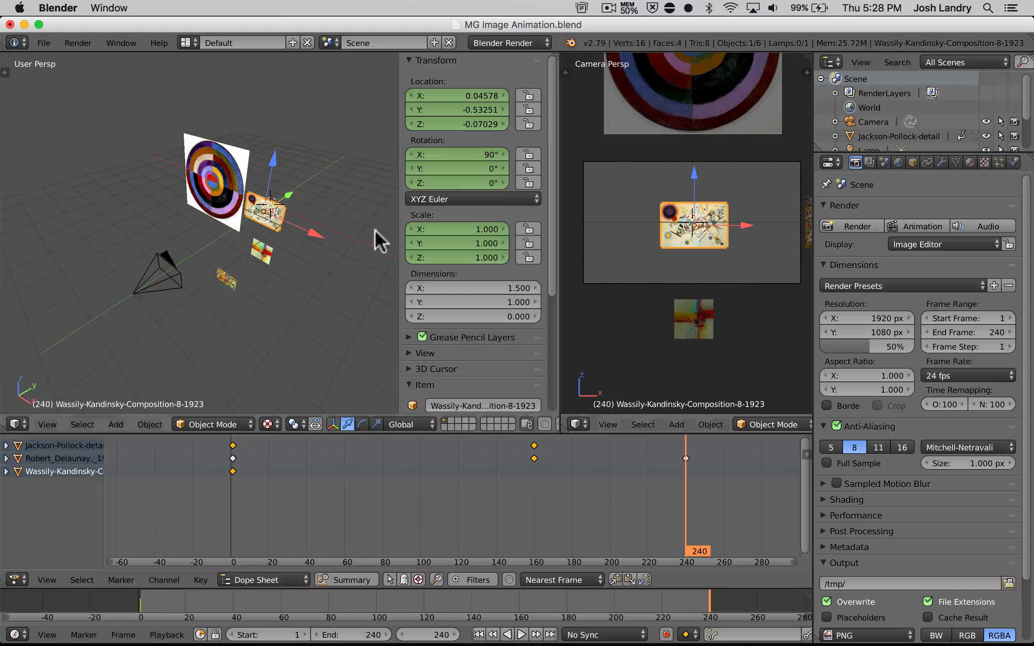
pyautogui.moveTo(287, 191); pyautogui.dragTo(315, 170)
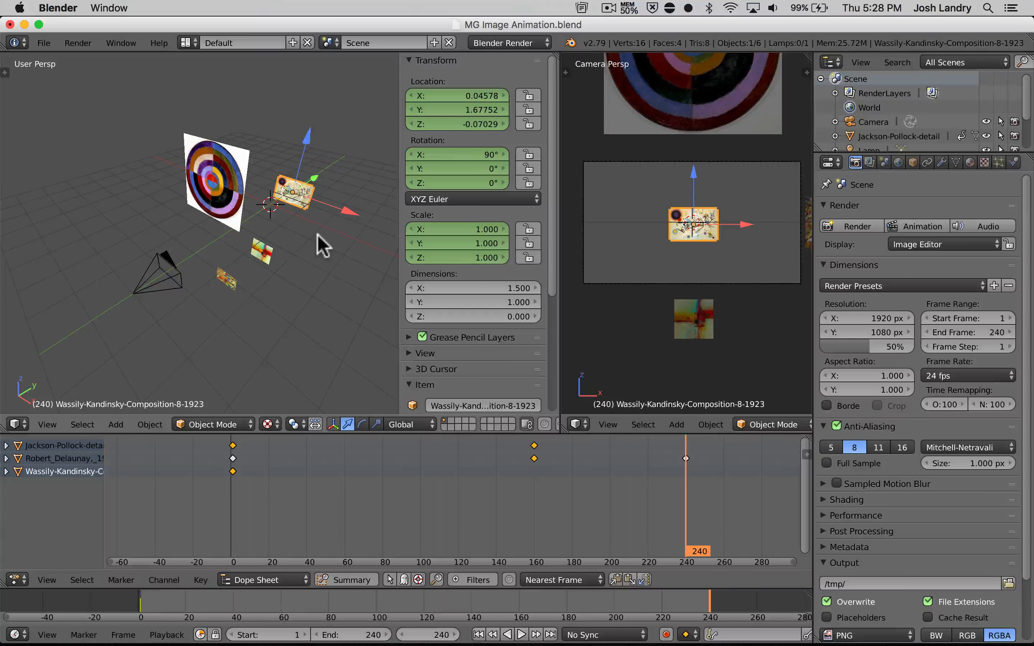
pyautogui.press('i')
pyautogui.click(314, 224)
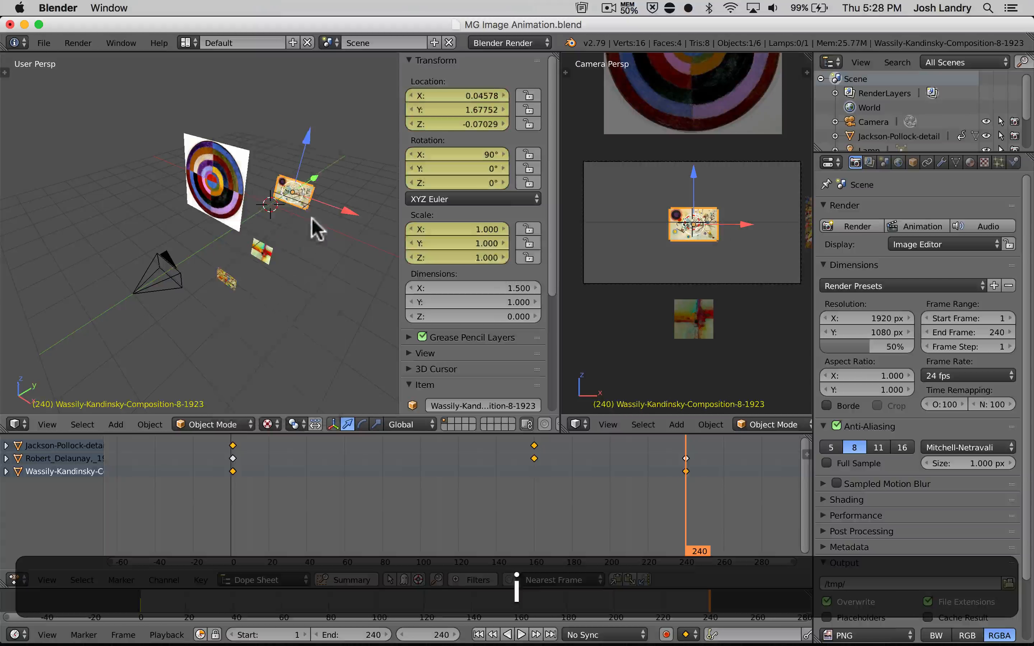
# - Return to frame 1 and play the animation to preview the Kandinsky image flying into the camera view
pyautogui.click(478, 634)
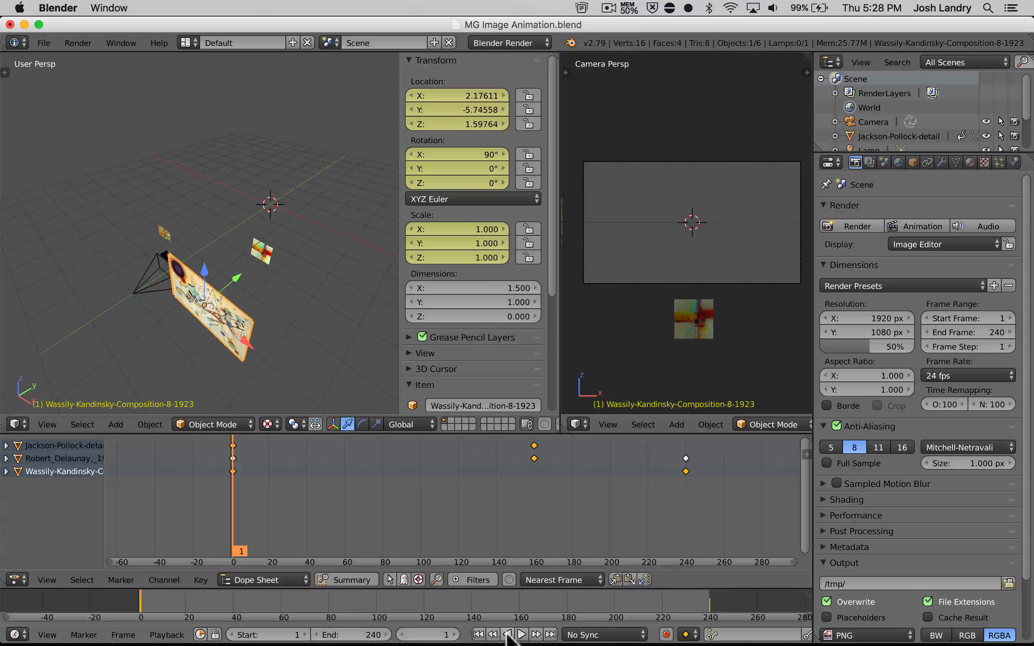
pyautogui.click(522, 634)
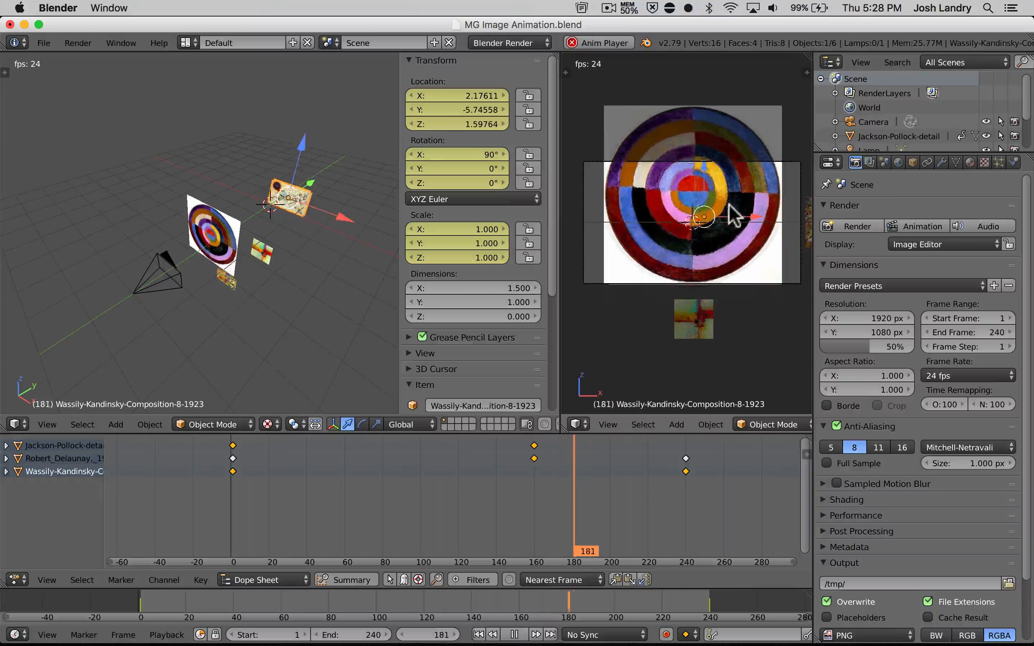
pyautogui.press('Escape')
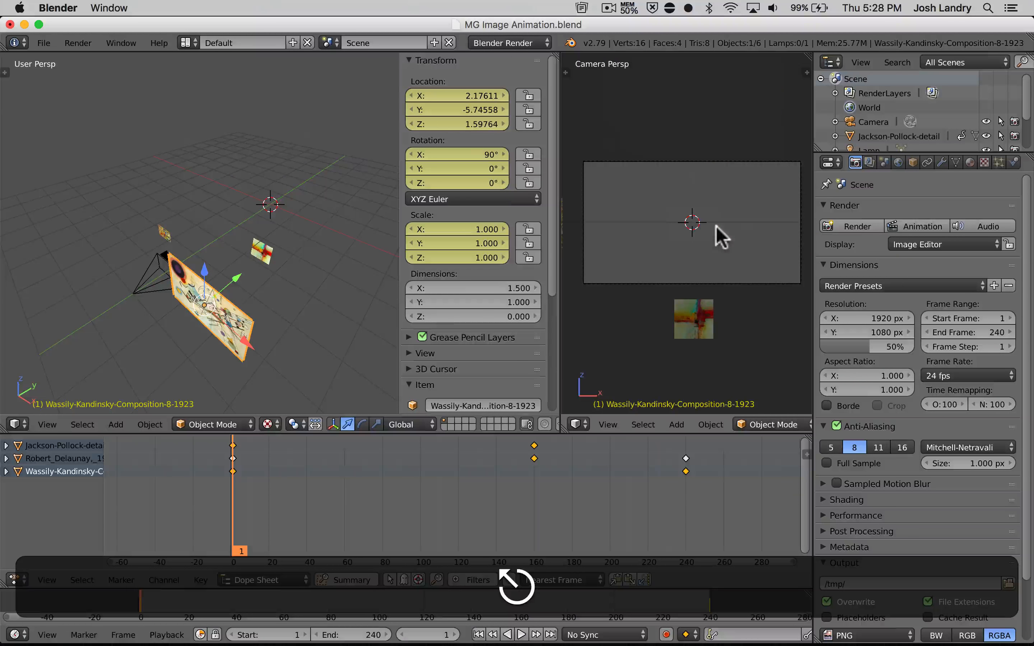
pyautogui.keyDown('shift'); pyautogui.moveTo(289, 320); pyautogui.dragTo(230, 315, button='middle'); pyautogui.keyUp('shift')
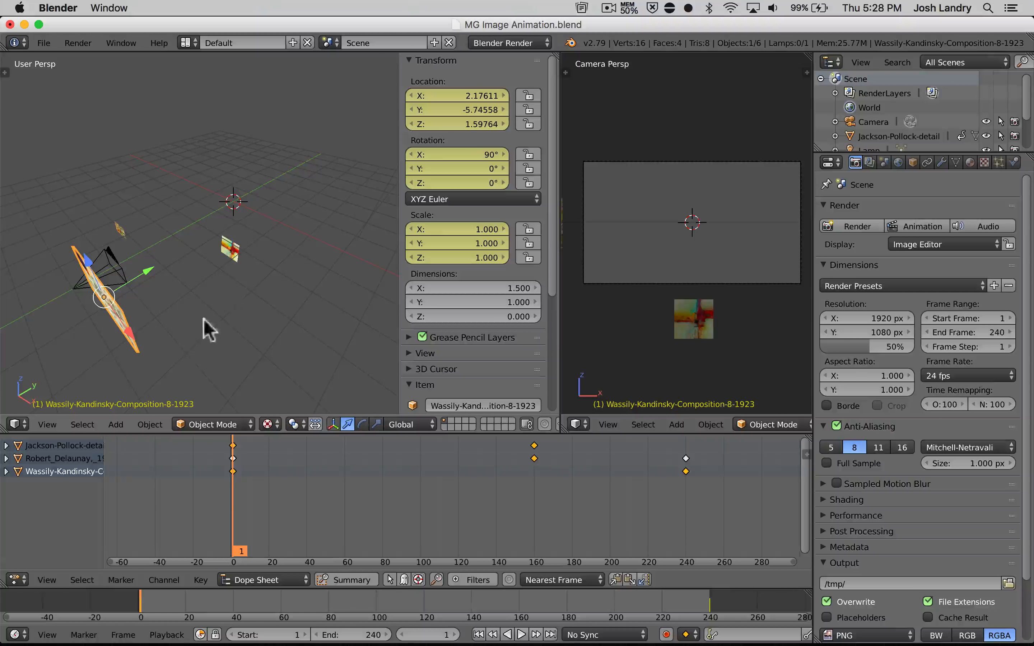
pyautogui.moveTo(225, 300); pyautogui.dragTo(242, 323, button='middle')
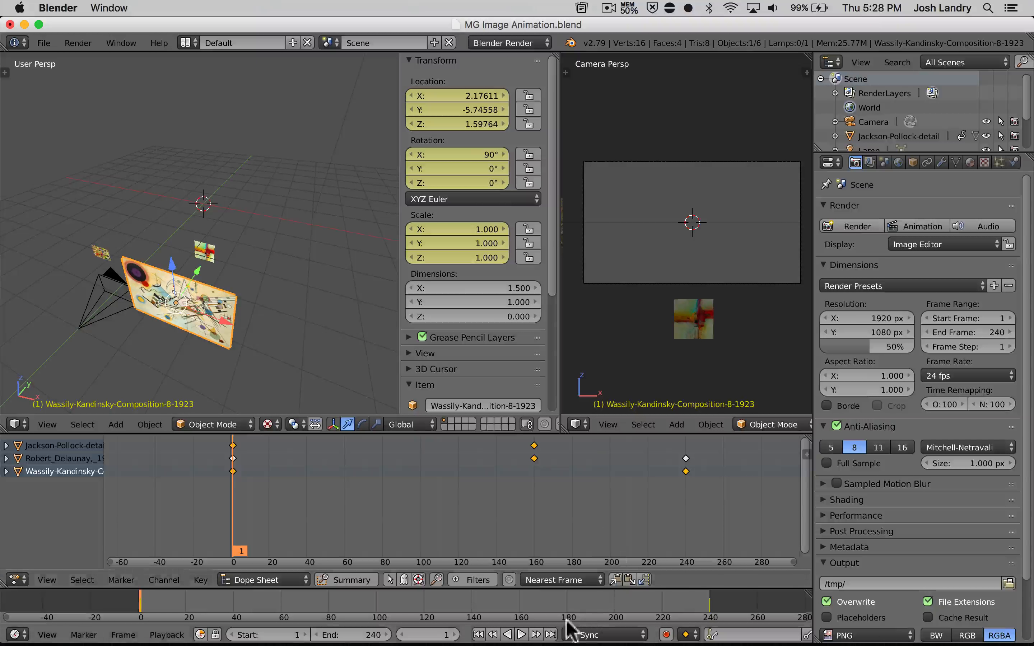
# - Go to the last frame, 240, and deselect all keyframes in the Dope Sheet, keeping the Kandinsky image selected
pyautogui.click(551, 635)
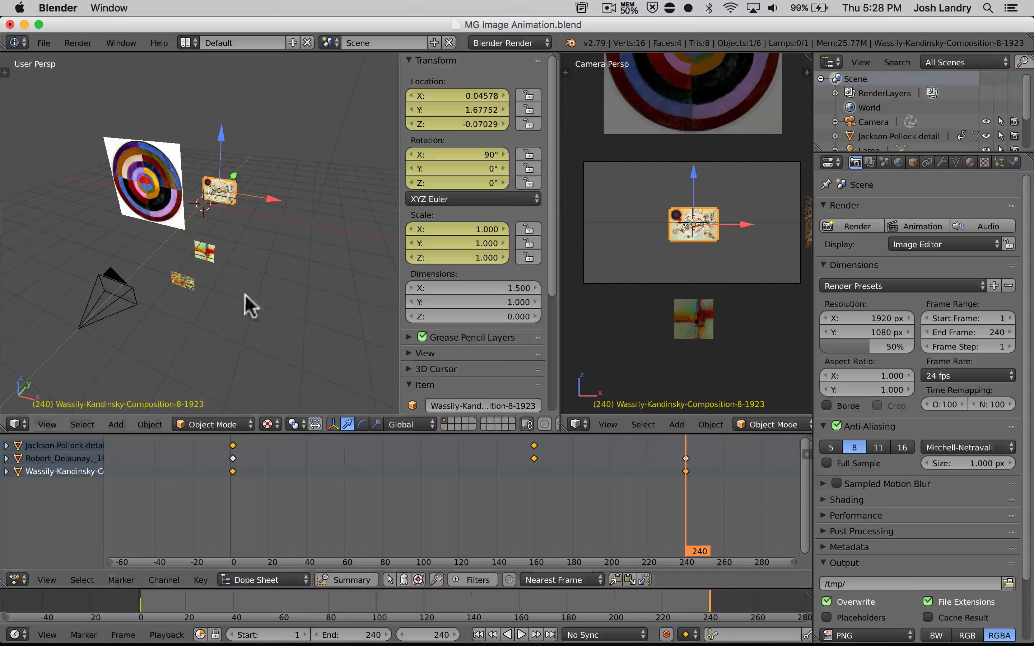
pyautogui.hscroll(5, 248, 307)
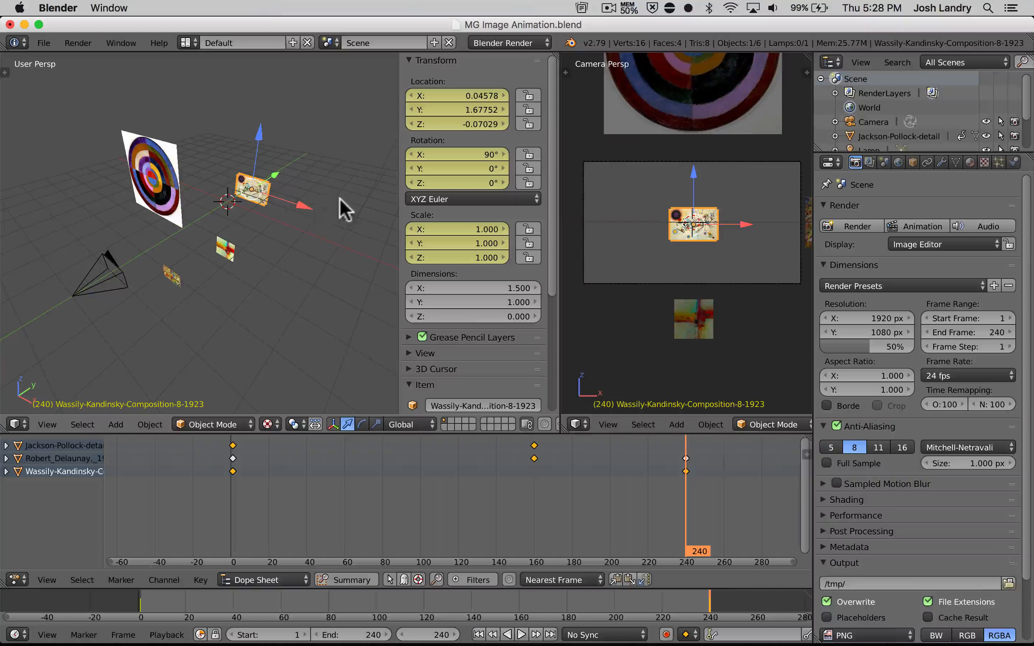
pyautogui.press('a')
pyautogui.rightClick(264, 190)
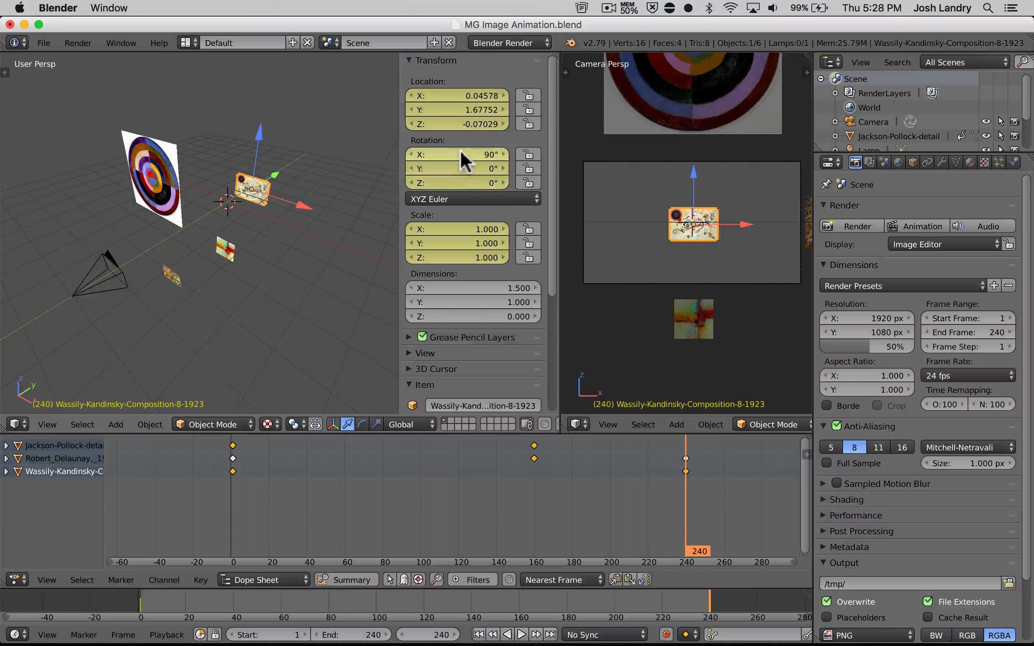
pyautogui.press('a')
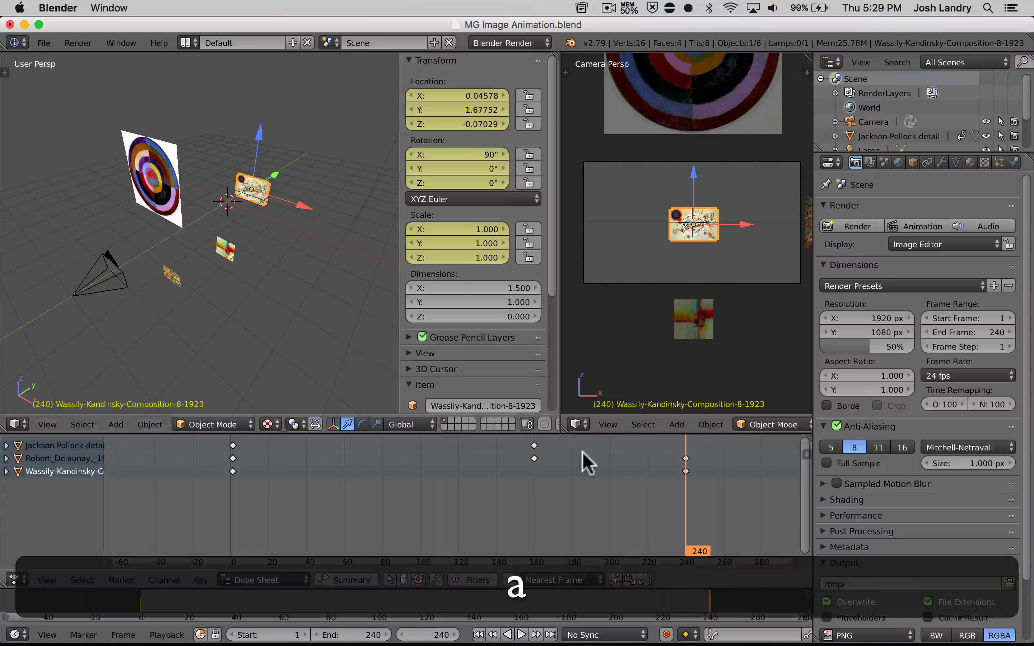
# - Set the Kandinsky image's X rotation to 360*4 degrees at frame 240 and insert a LocRotScale keyframe
pyautogui.click(466, 153)
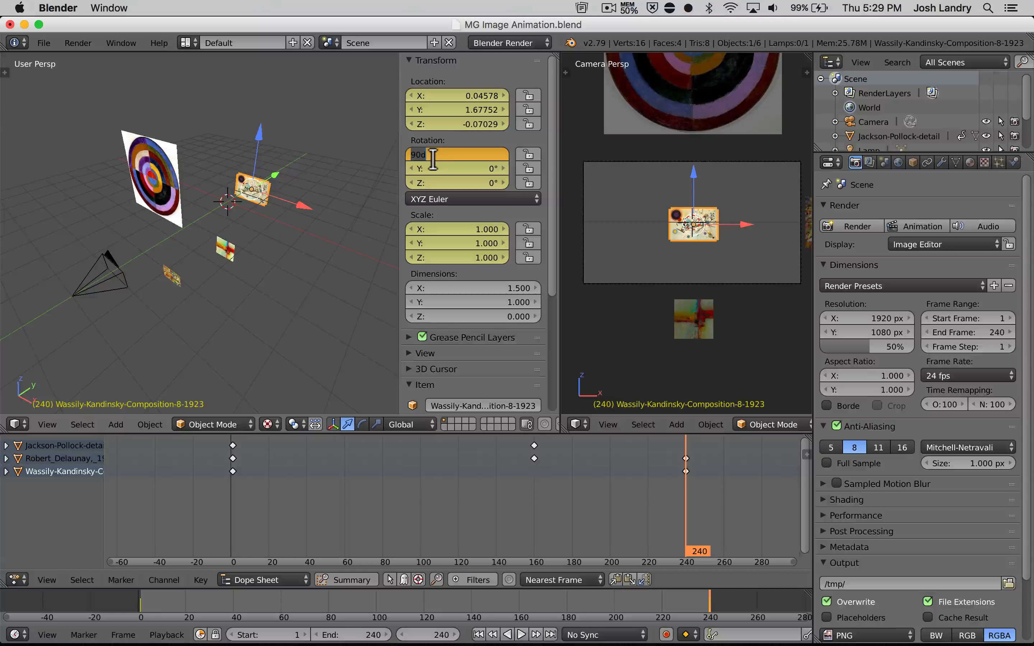
pyautogui.write('360')
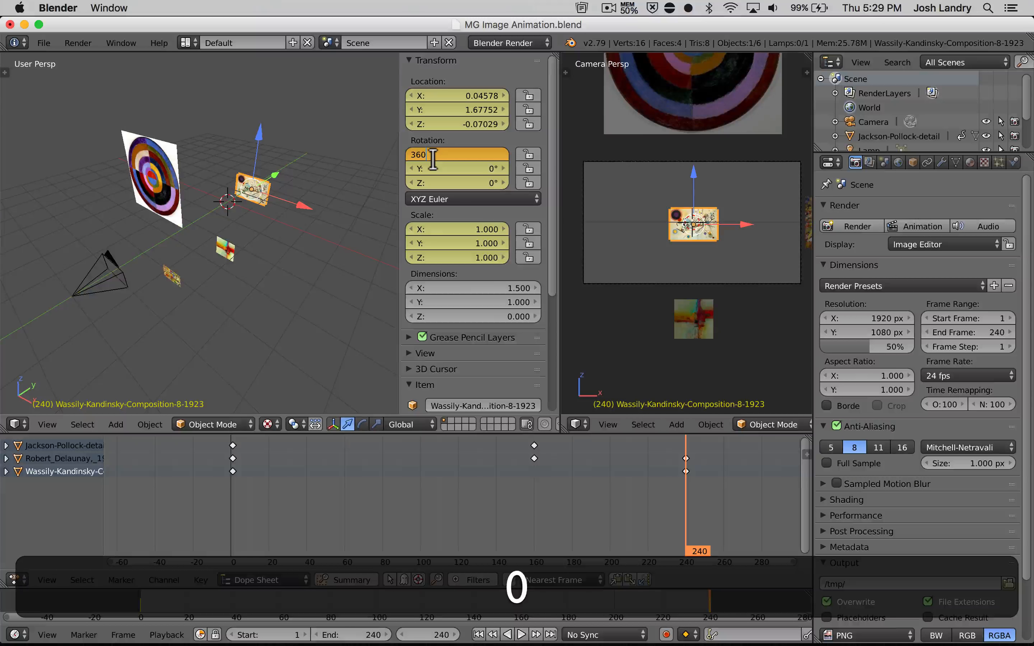
pyautogui.write('*')
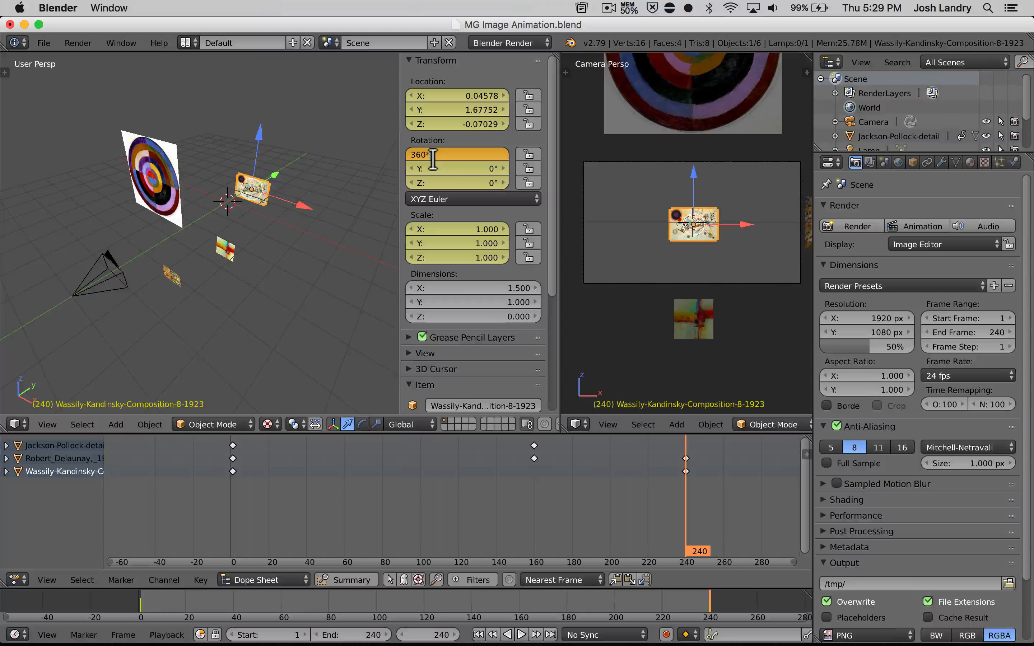
pyautogui.write('4')
pyautogui.press('Return')
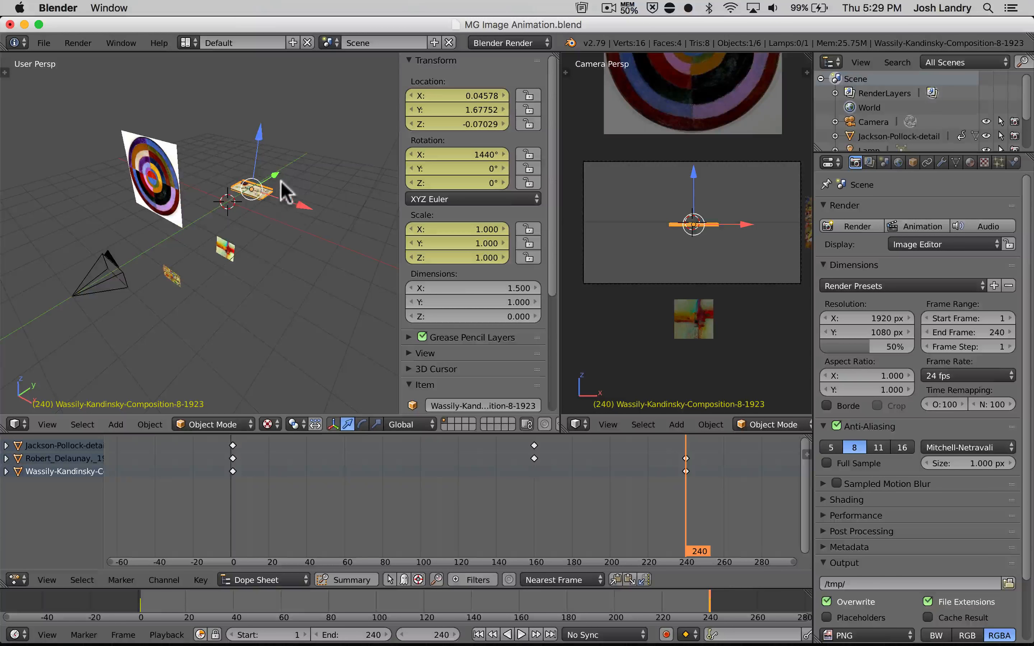
pyautogui.press('i')
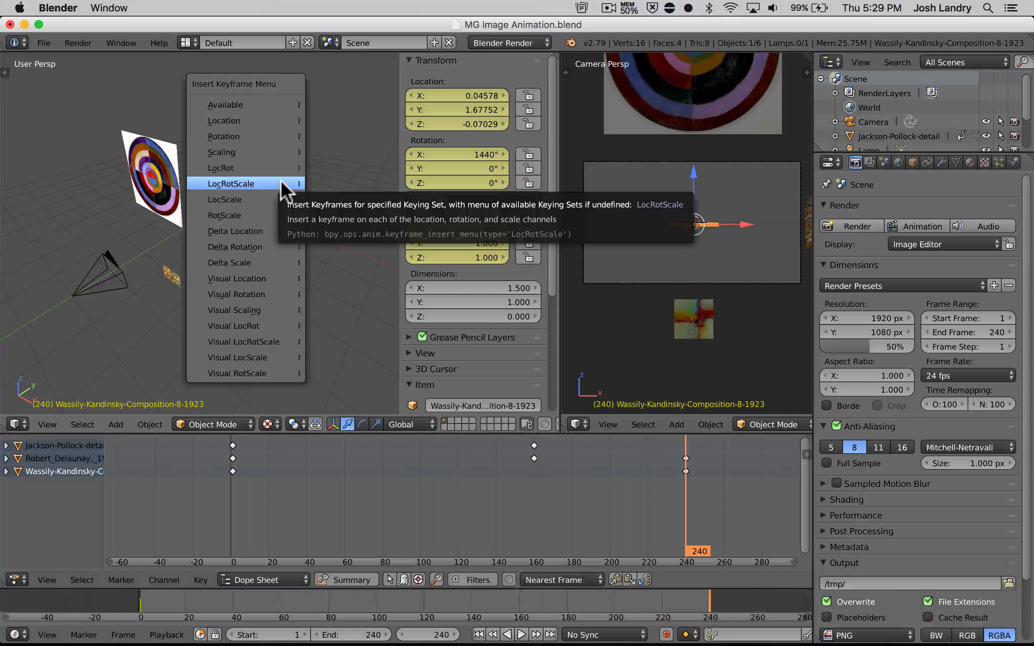
pyautogui.click(282, 188)
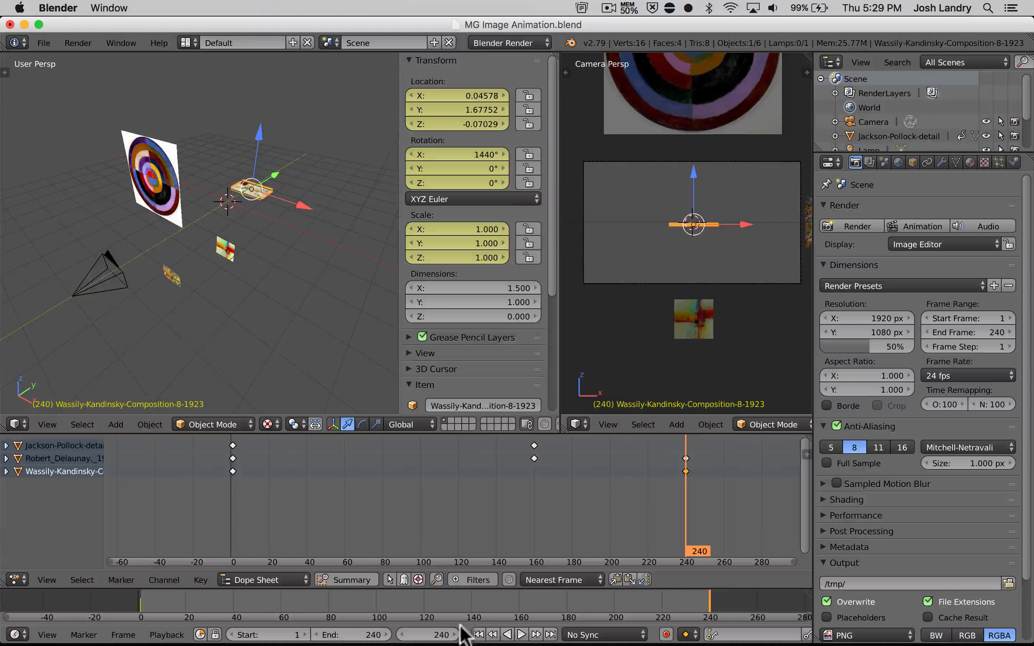
# - Play the animation from frame 1 to preview the Kandinsky image spinning as it enters the camera view
pyautogui.click(479, 634)
pyautogui.click(521, 635)
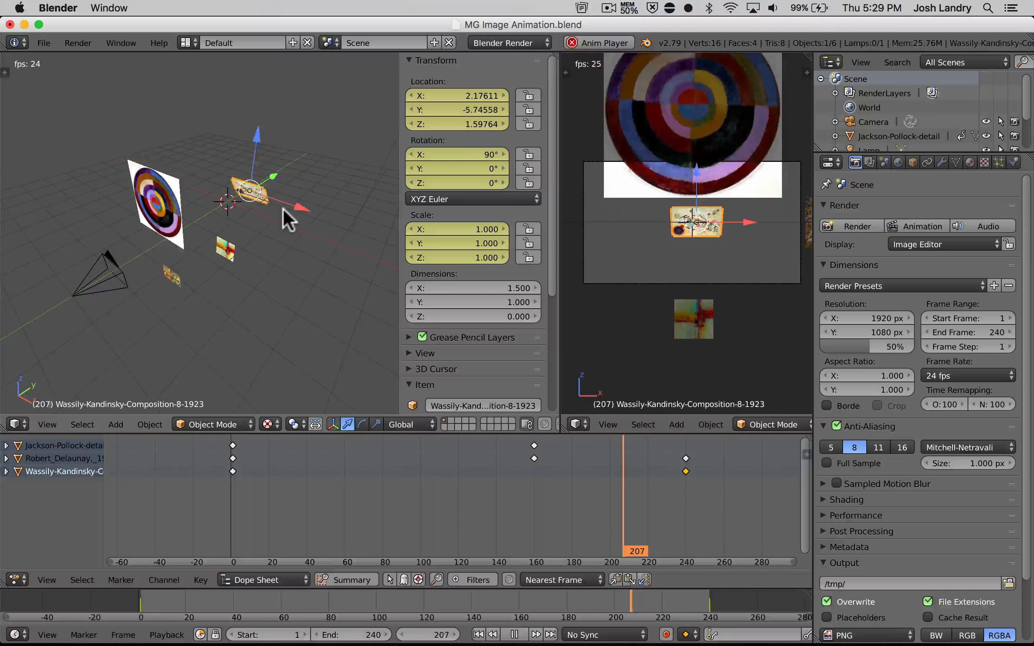
pyautogui.press('Escape')
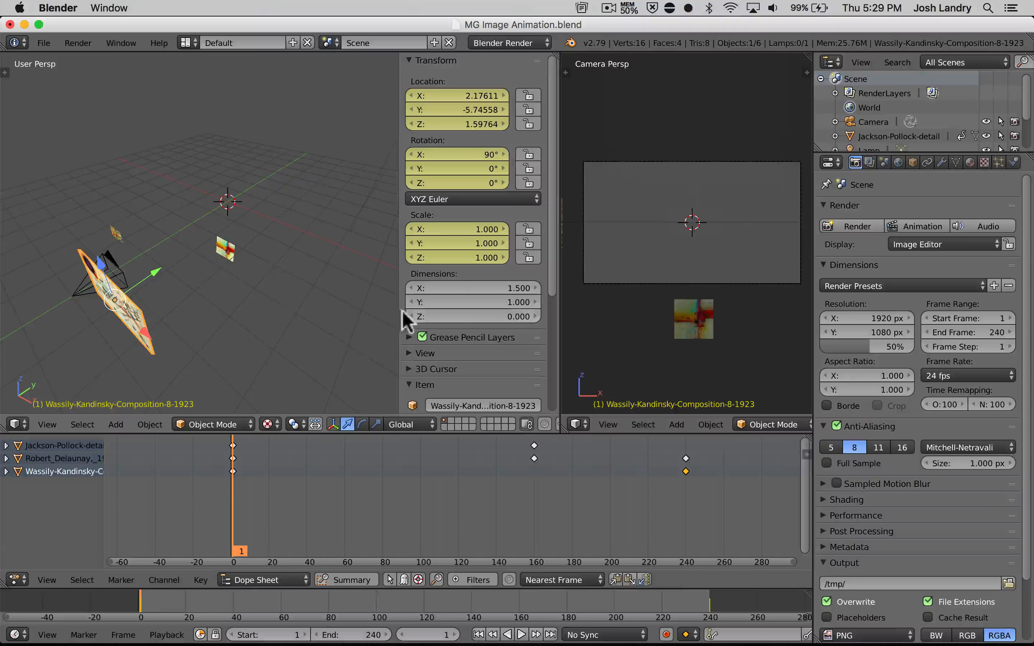
# - Set the Kandinsky image's X rotation to -1440 degrees at frame 240 and insert a LocRotScale keyframe
pyautogui.click(550, 635)
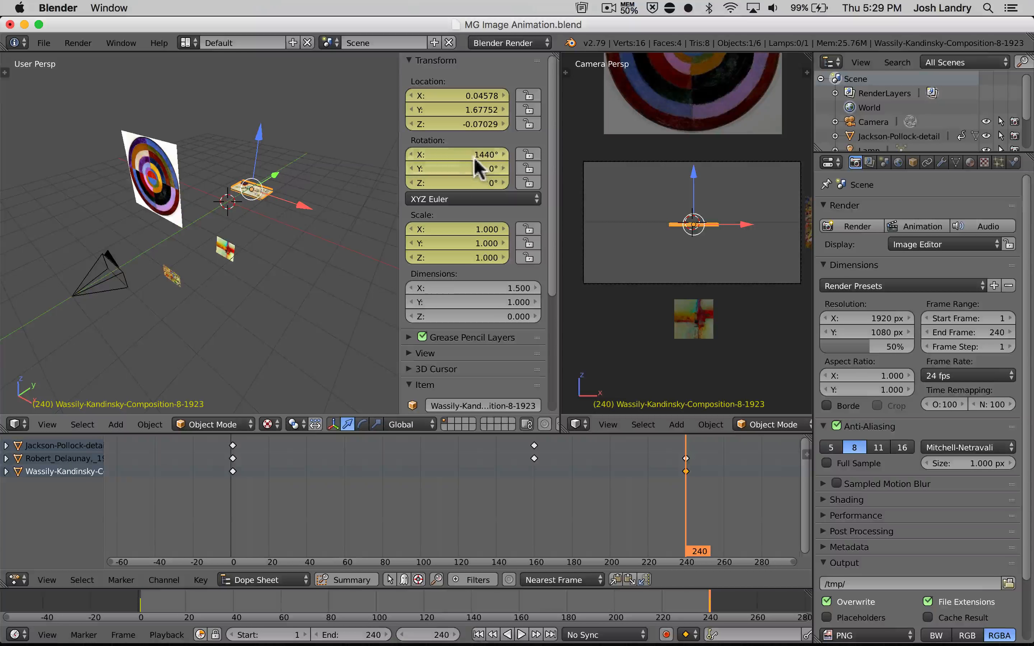
pyautogui.click(442, 155)
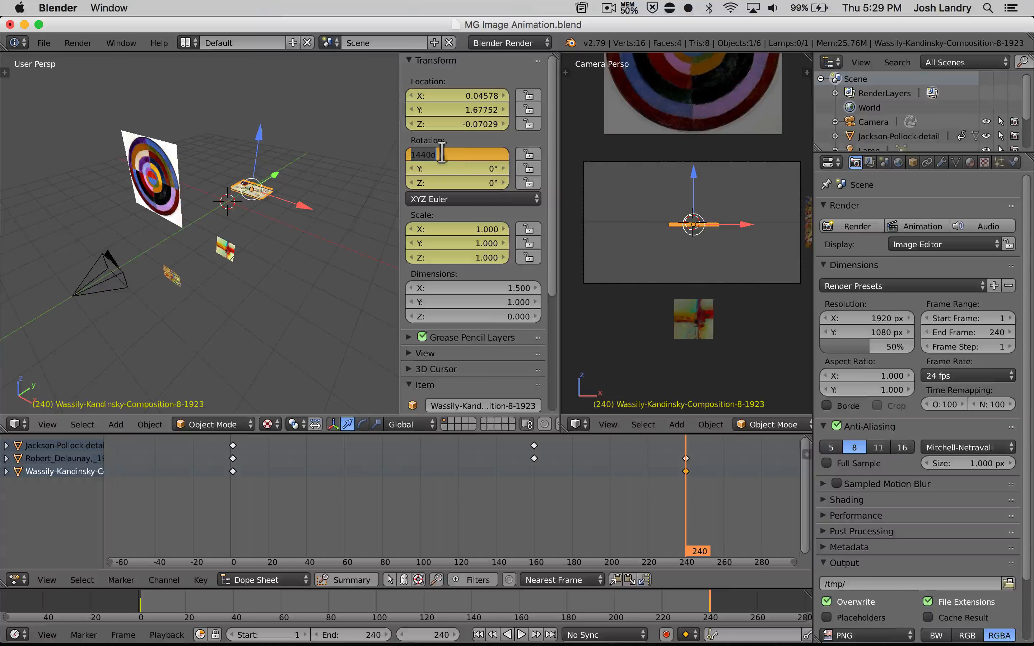
pyautogui.click(411, 154)
pyautogui.write('-')
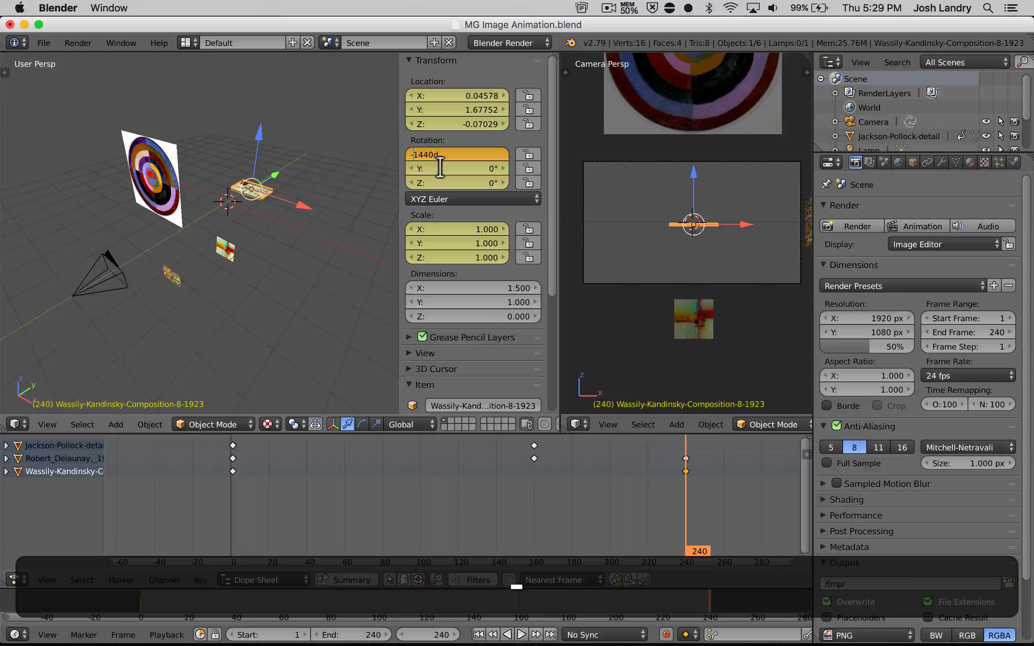
pyautogui.press('Return')
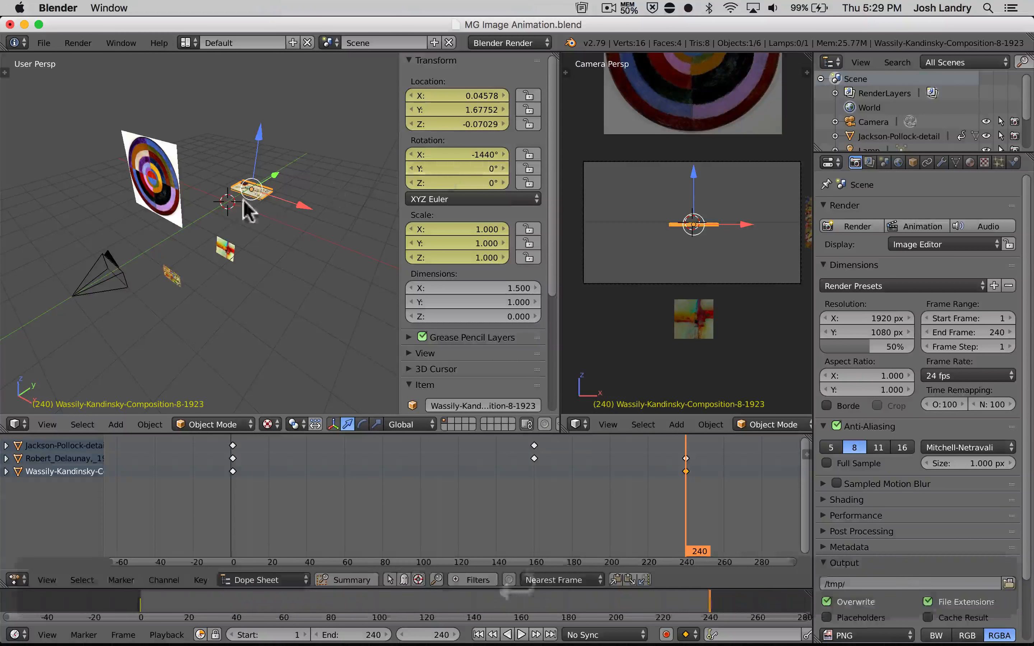
pyautogui.press('i')
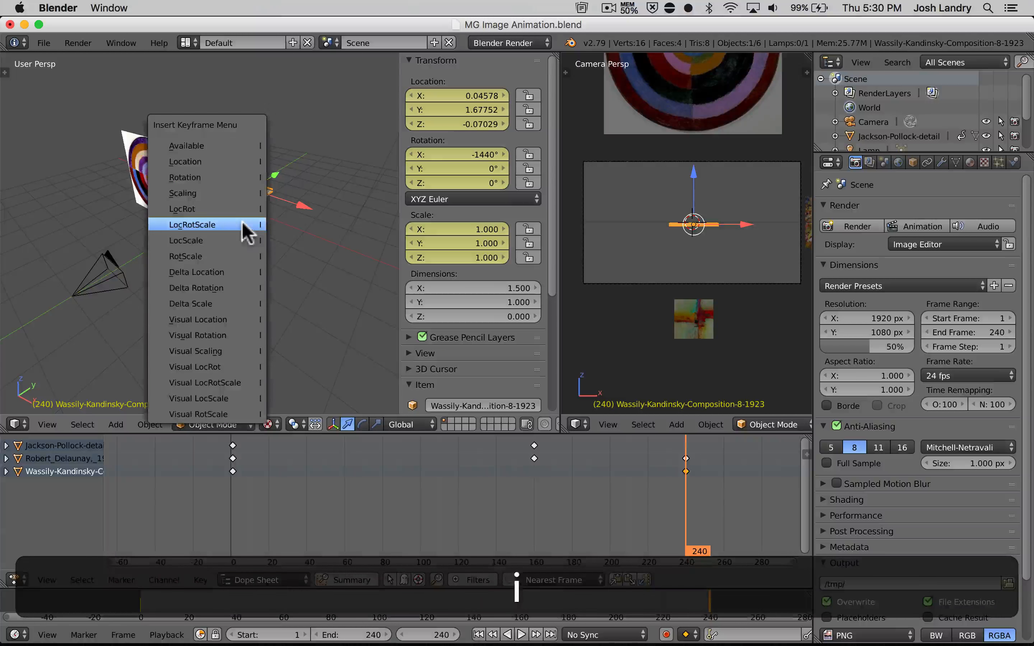
pyautogui.click(242, 226)
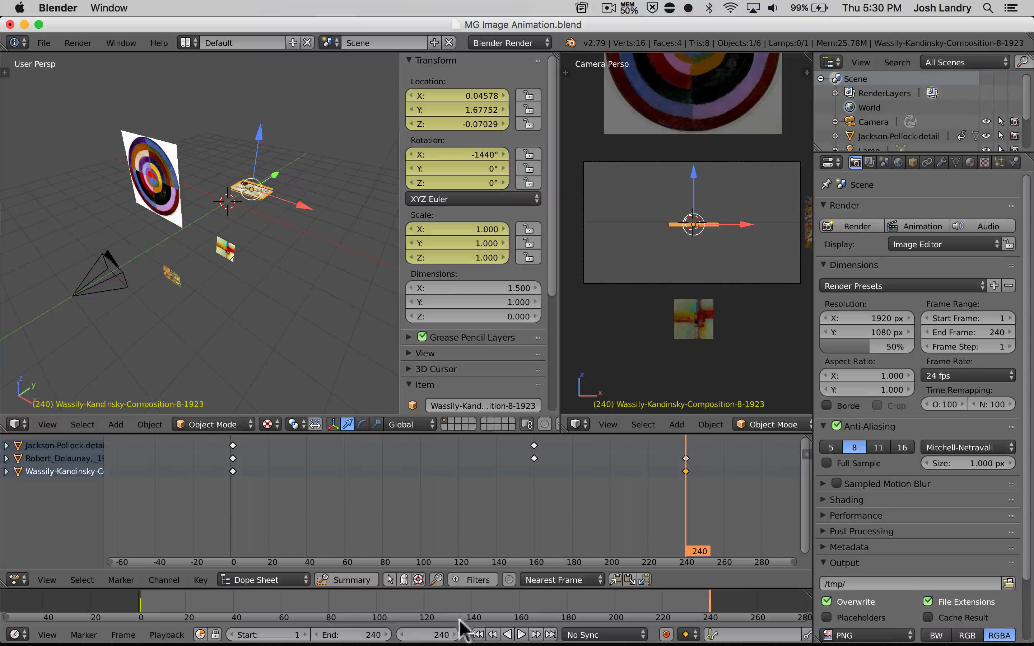
# - Play the animation from frame 1 to preview the Kandinsky image spinning in the reversed direction, and stop playback
pyautogui.click(479, 634)
pyautogui.click(521, 635)
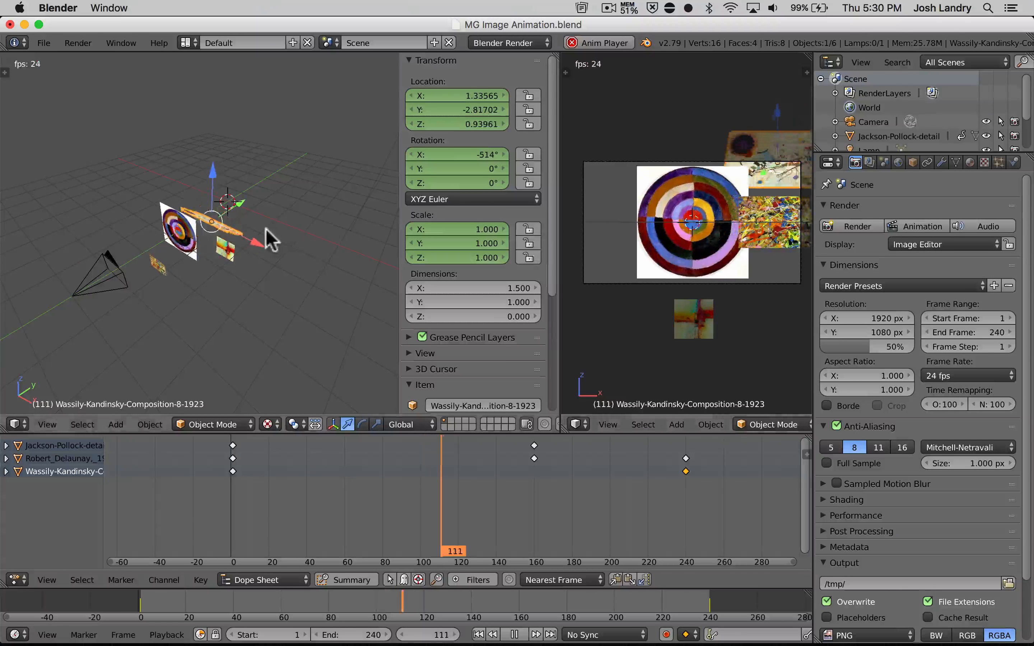
pyautogui.press('Escape')
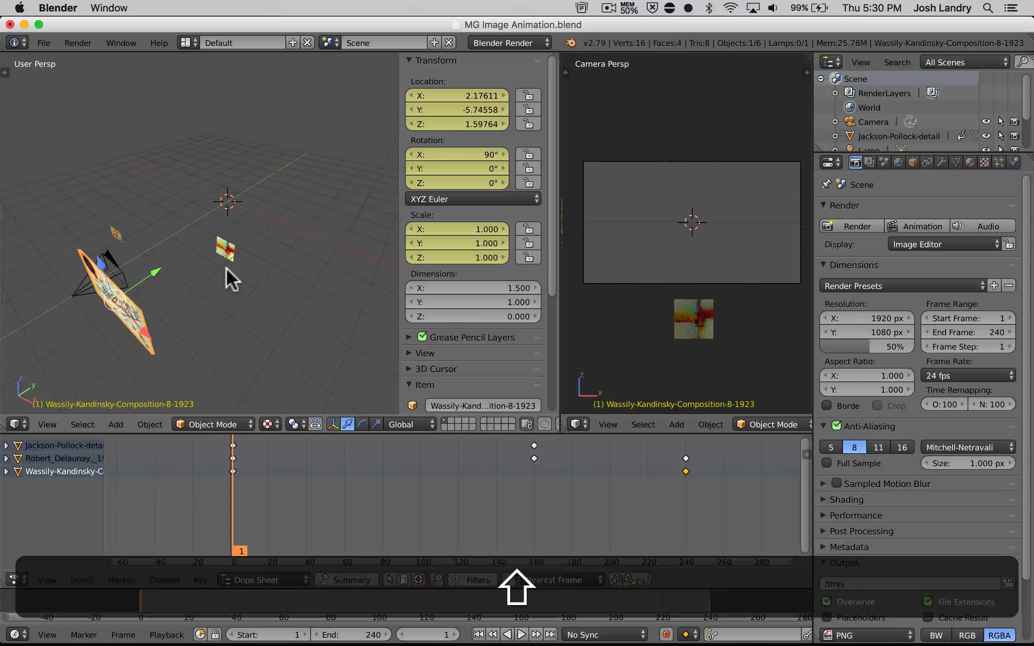
pyautogui.press('shift+super+i')
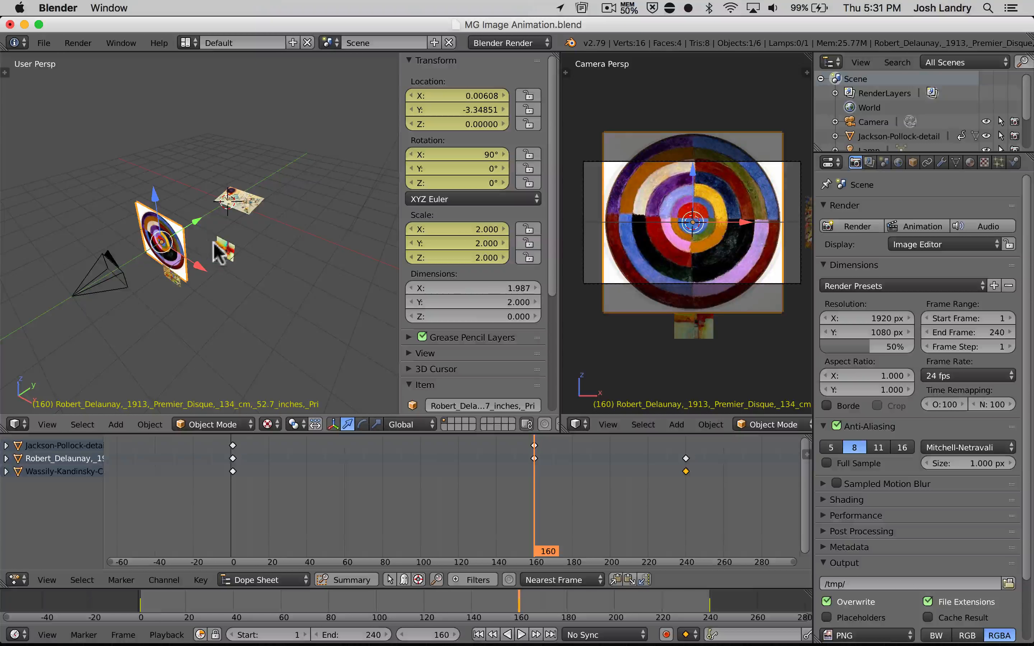
# - At frame 160, move the Delaunay disk away from the camera to about Y -1.8 and scale it down to about 1.28
pyautogui.moveTo(196, 221); pyautogui.dragTo(242, 212)
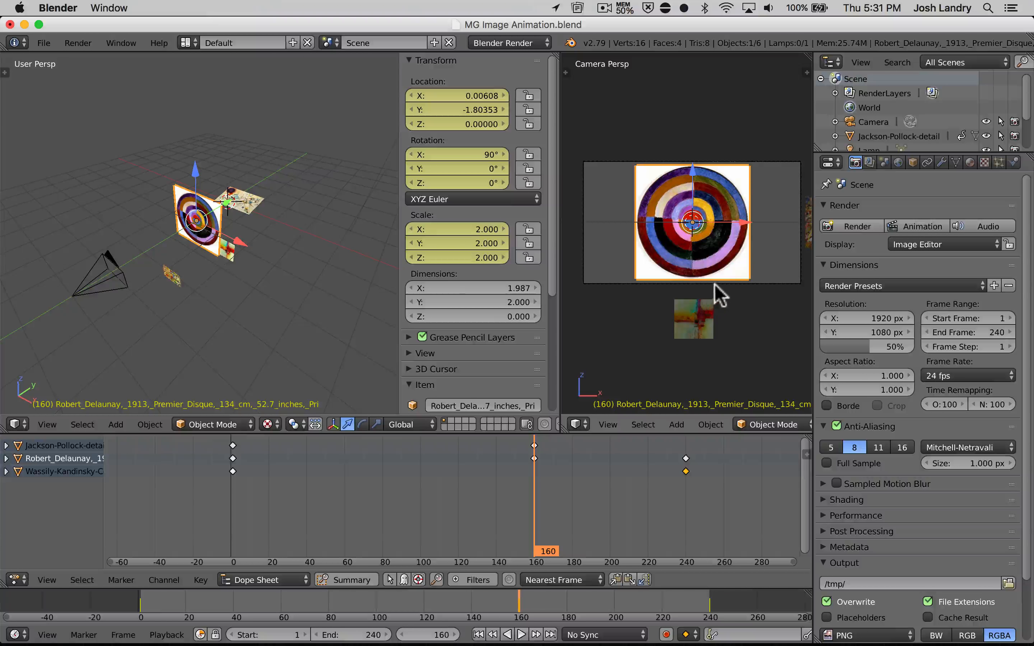
pyautogui.press('s')
pyautogui.click(697, 264)
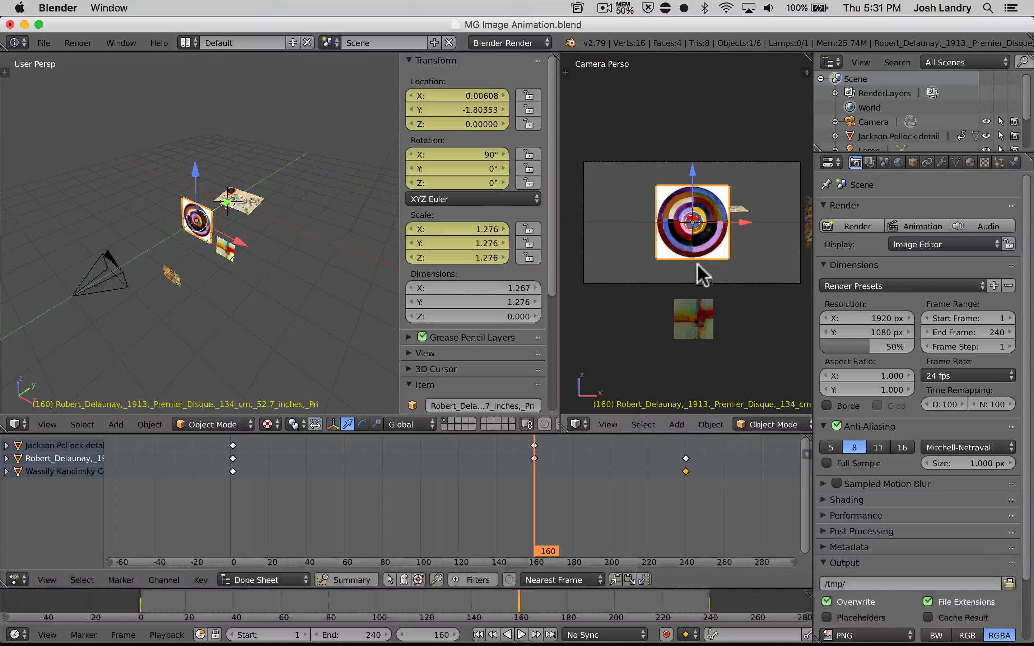
# - Move the Delaunay disk to the upper-left corner of the camera frame at frame 160 and insert a LocRotScale keyframe
pyautogui.press('g')
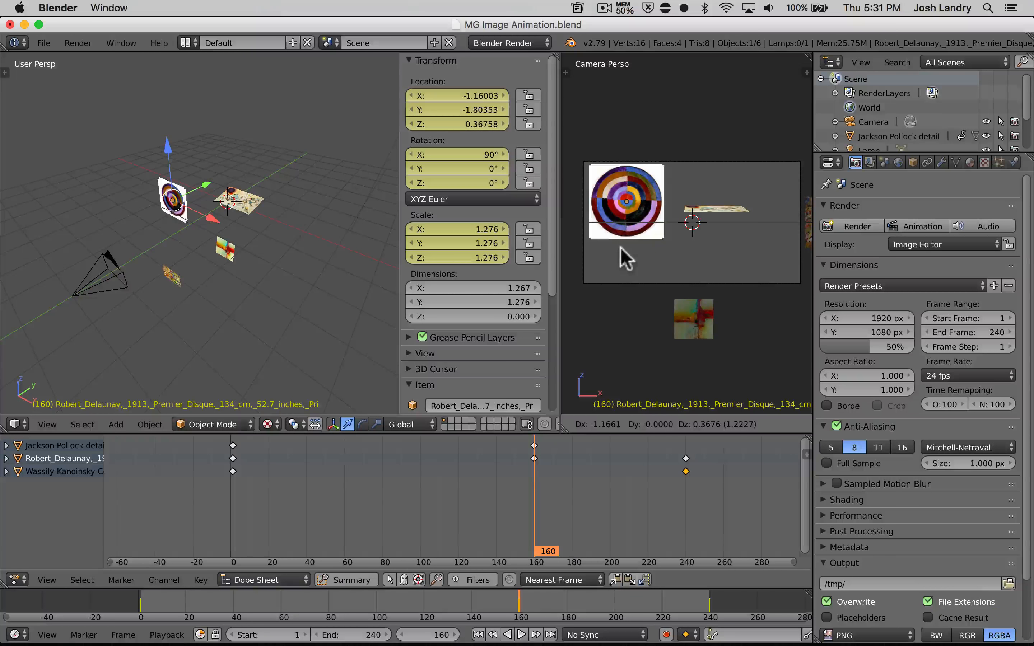
pyautogui.click(625, 258)
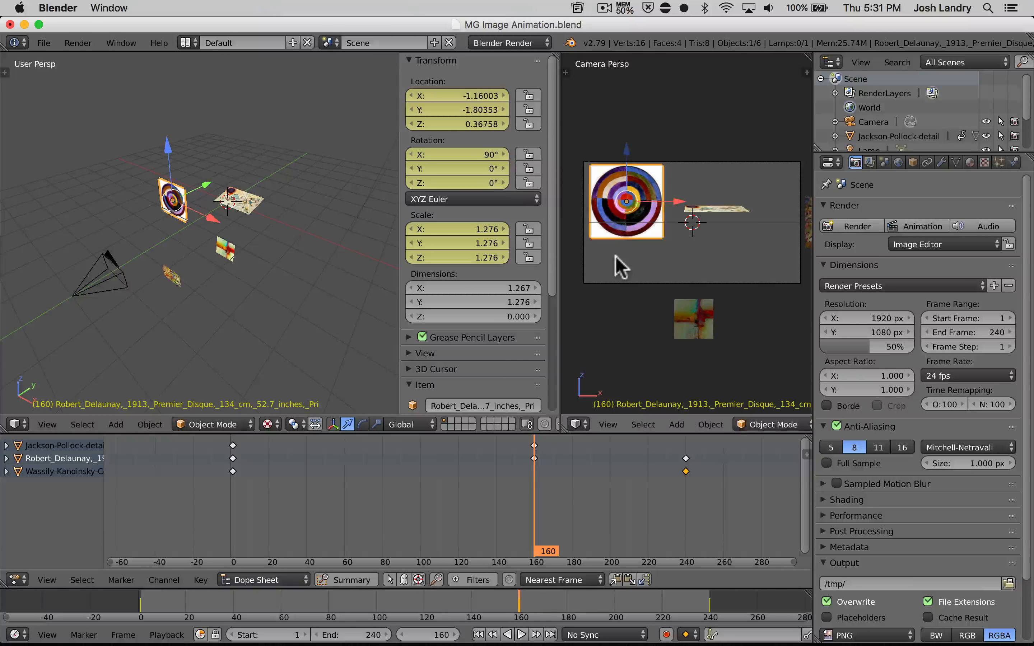
pyautogui.press('i')
pyautogui.click(263, 225)
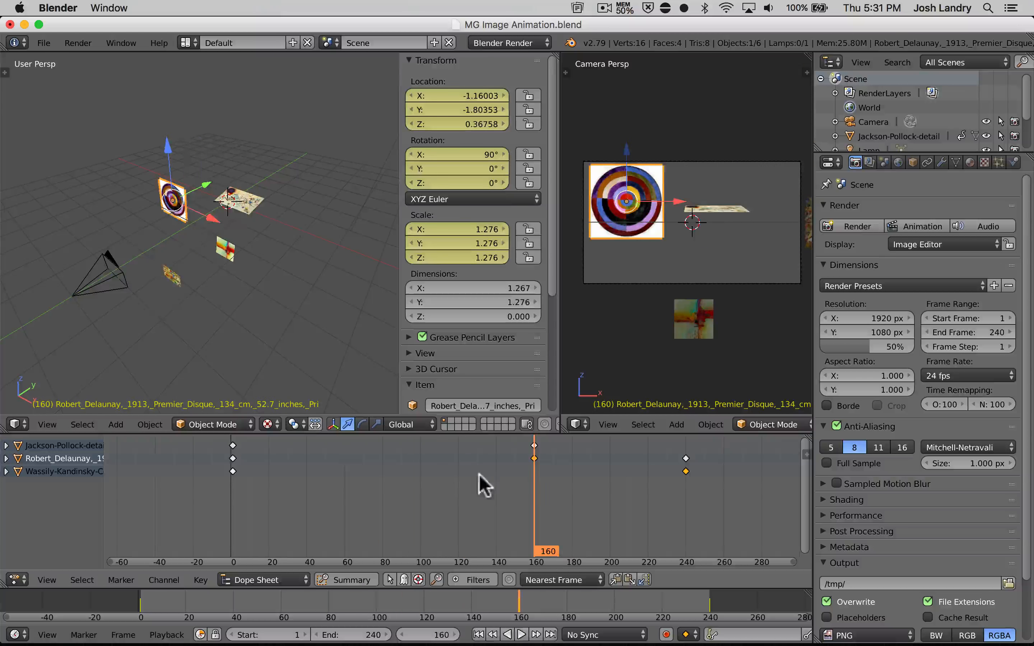
# - Play and scrub the animation to review the disk's new path, select the Pollock image, and return to frame 1
pyautogui.hotkey('alt', 'a')
pyautogui.moveTo(315, 472); pyautogui.dragTo(398, 456)
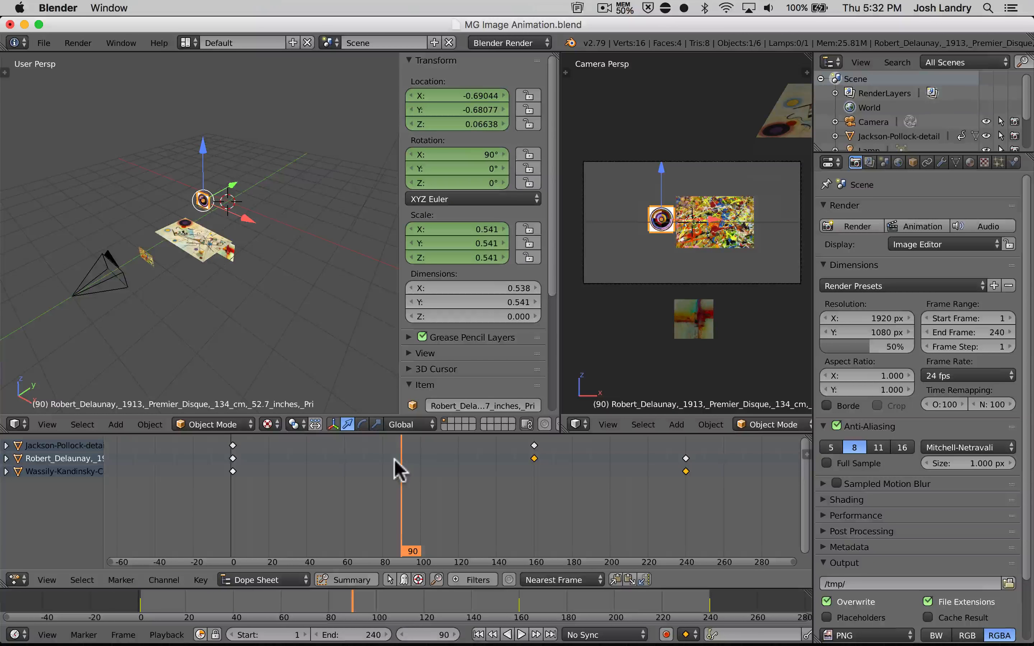
pyautogui.rightClick(147, 259)
pyautogui.moveTo(410, 489); pyautogui.dragTo(231, 474)
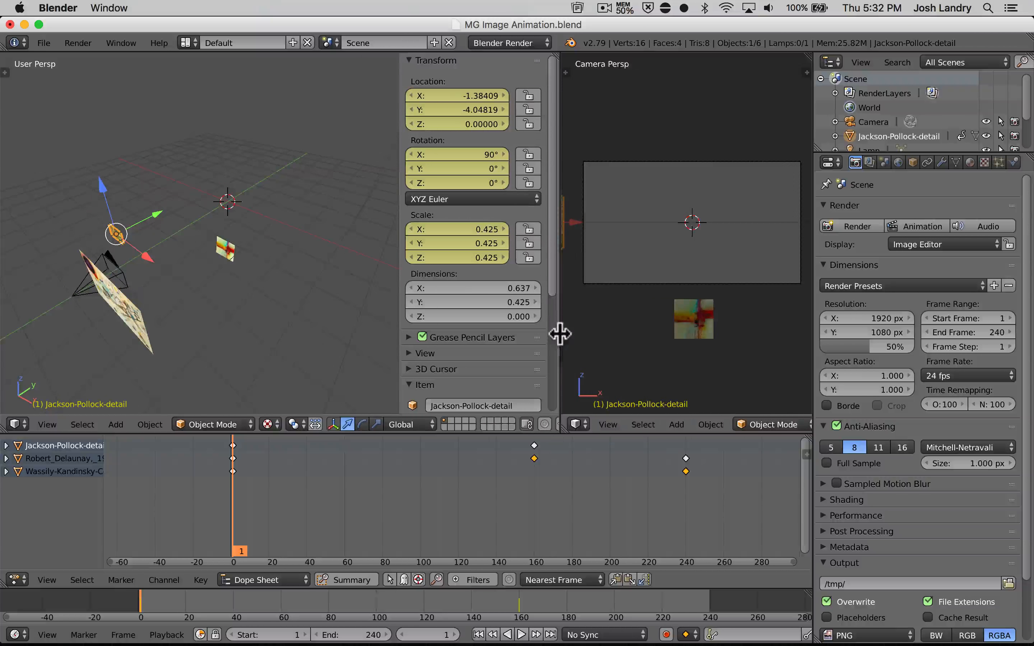
# - Widen the camera view and select the fresh-paint image below the camera frame
pyautogui.moveTo(560, 334); pyautogui.dragTo(371, 334)
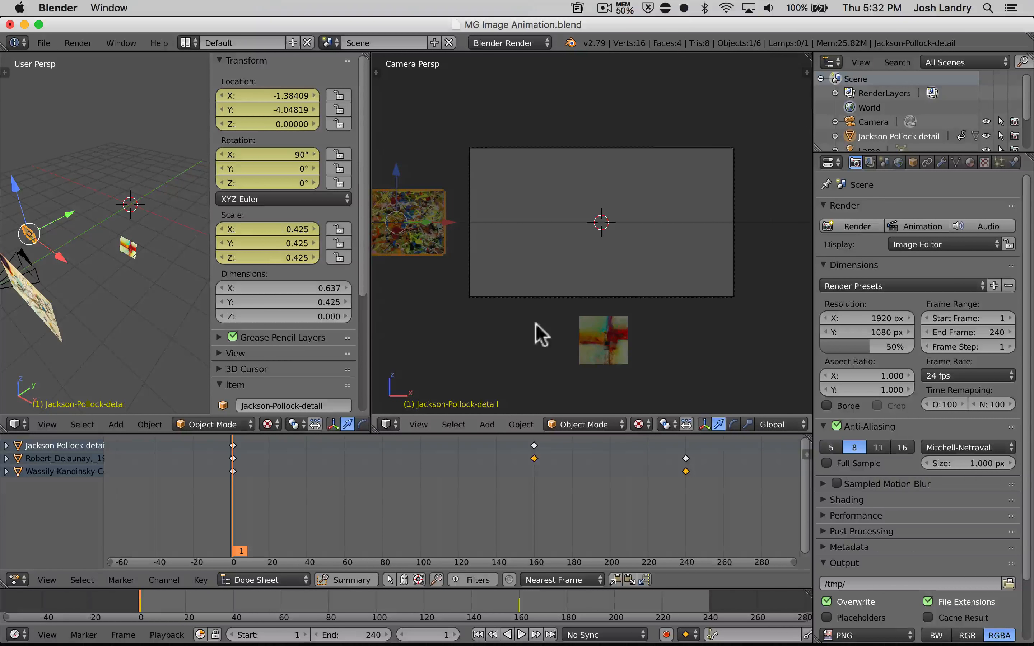
pyautogui.rightClick(610, 348)
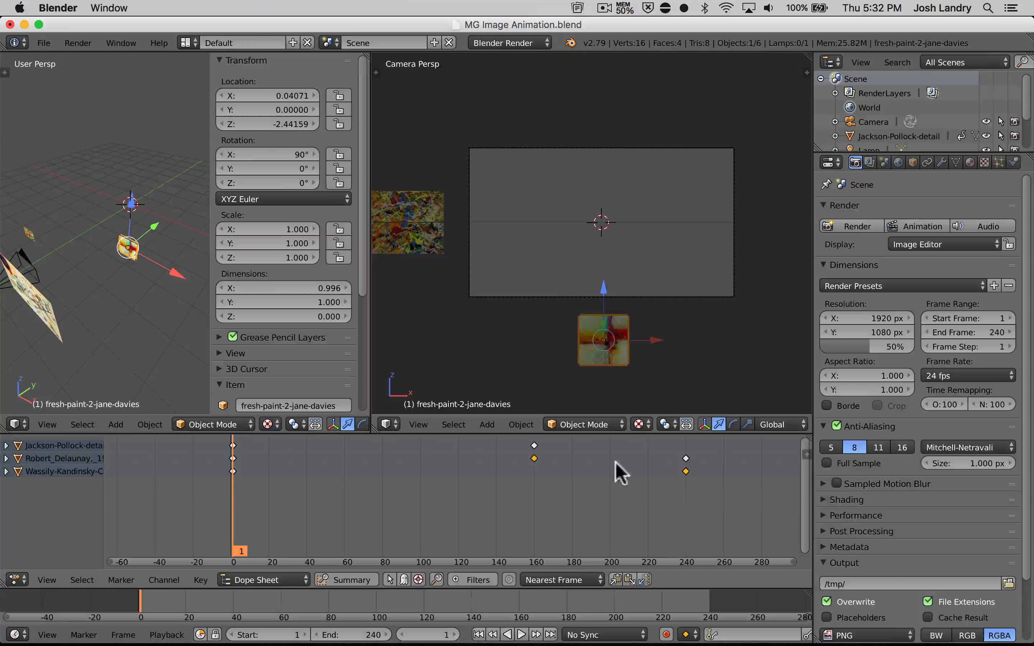
pyautogui.press('a')
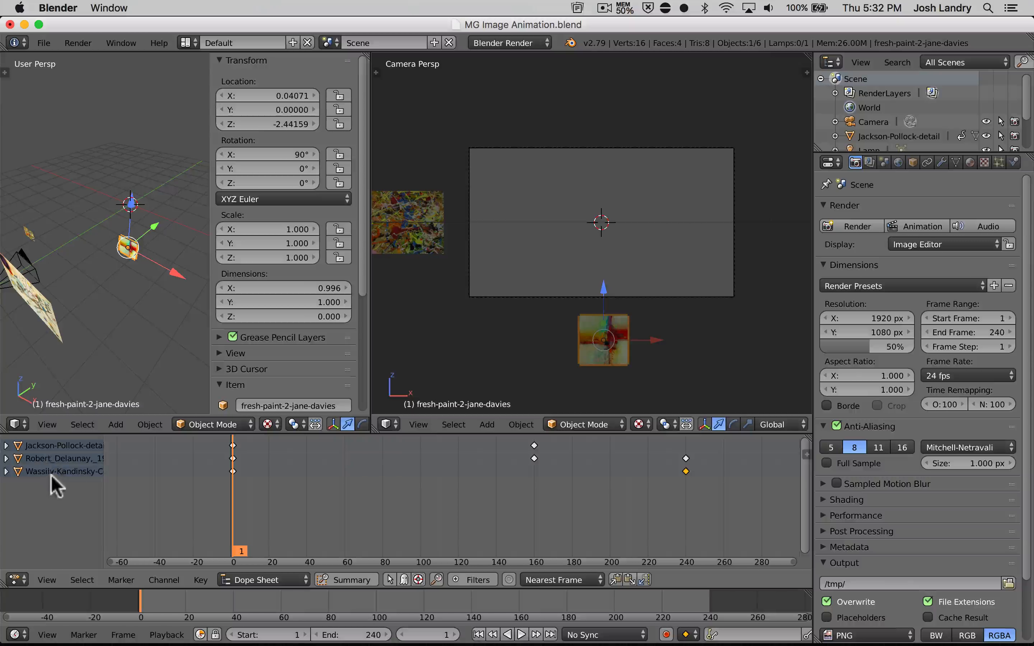
pyautogui.press('x')
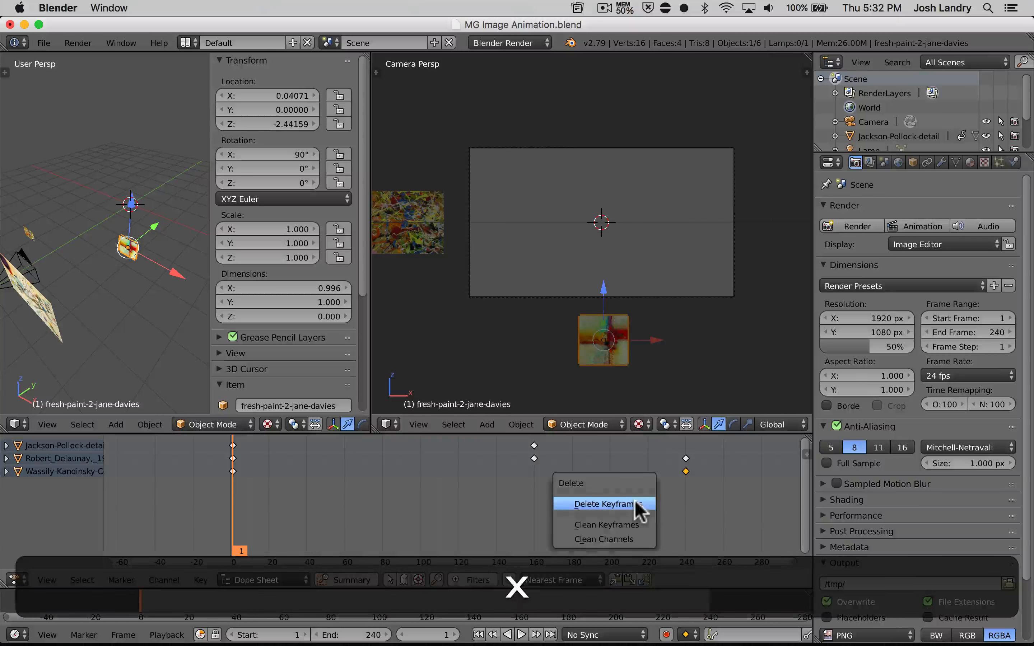
pyautogui.click(496, 506)
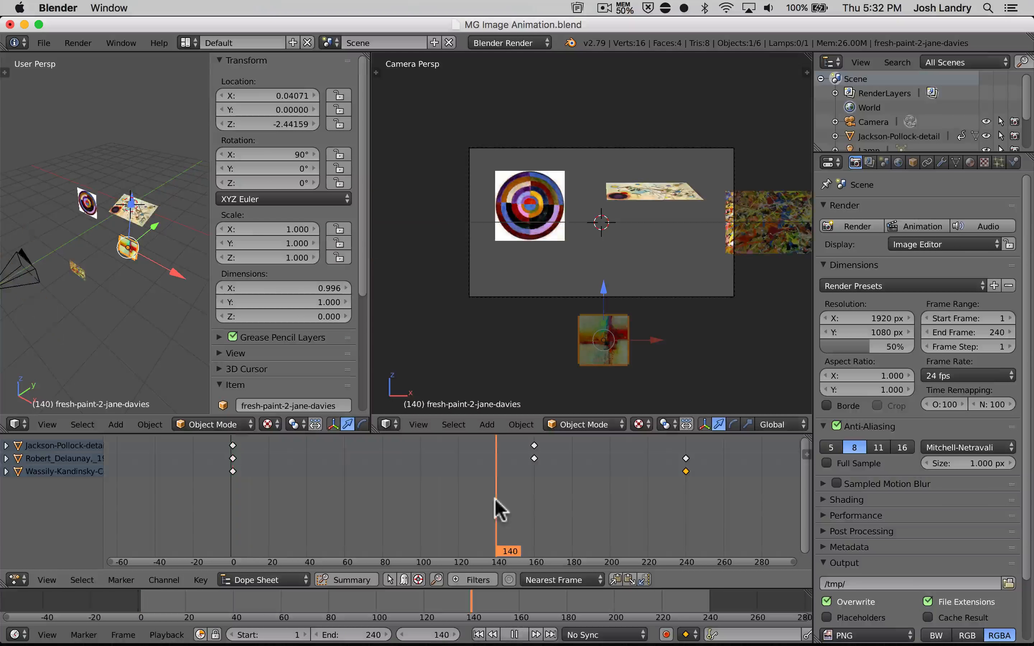
# - Widen the render properties area and scrub and play through the animation, ending on frame 157
pyautogui.moveTo(492, 481); pyautogui.dragTo(587, 485)
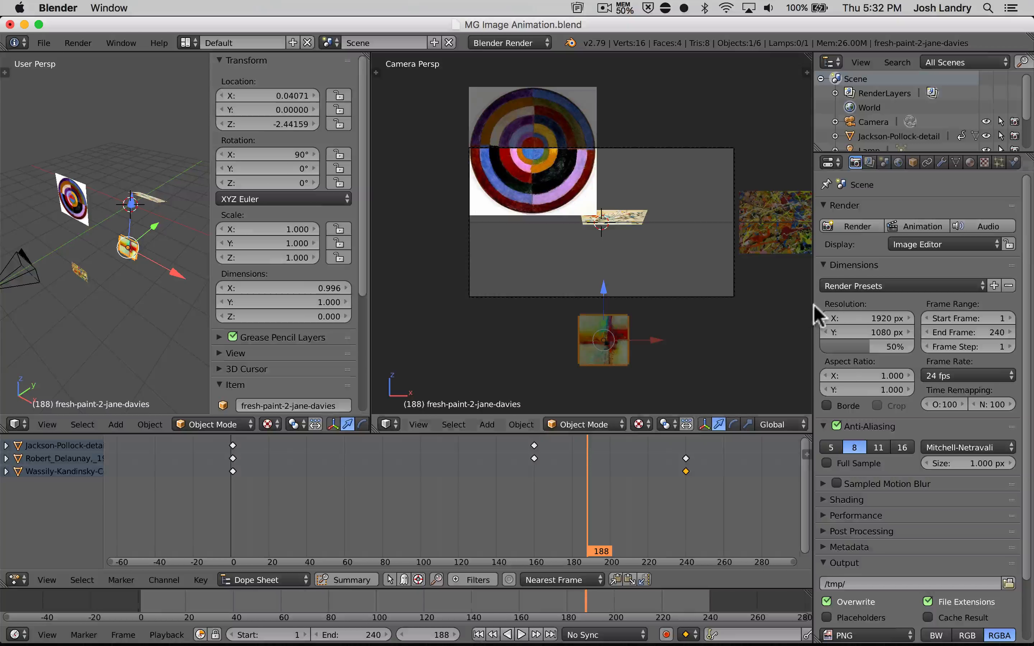
pyautogui.moveTo(813, 307); pyautogui.dragTo(733, 307)
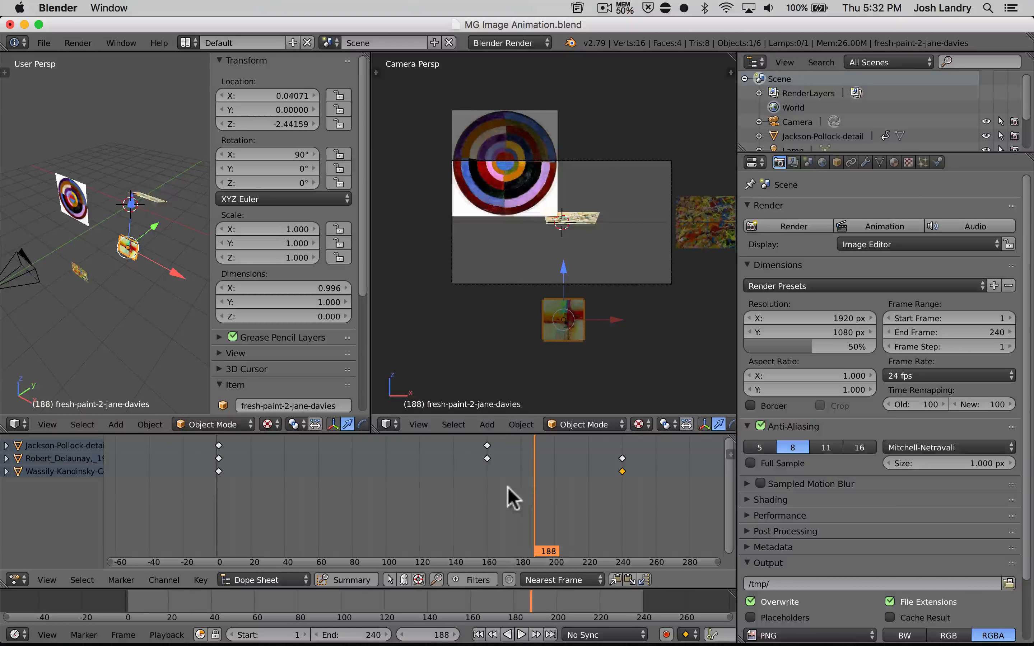
pyautogui.hotkey('alt', 'a')
pyautogui.moveTo(463, 498)
pyautogui.mouseDown()
pyautogui.moveTo(573, 492)
pyautogui.moveTo(481, 489)
pyautogui.mouseUp()
pyautogui.hotkey('alt', 'a')
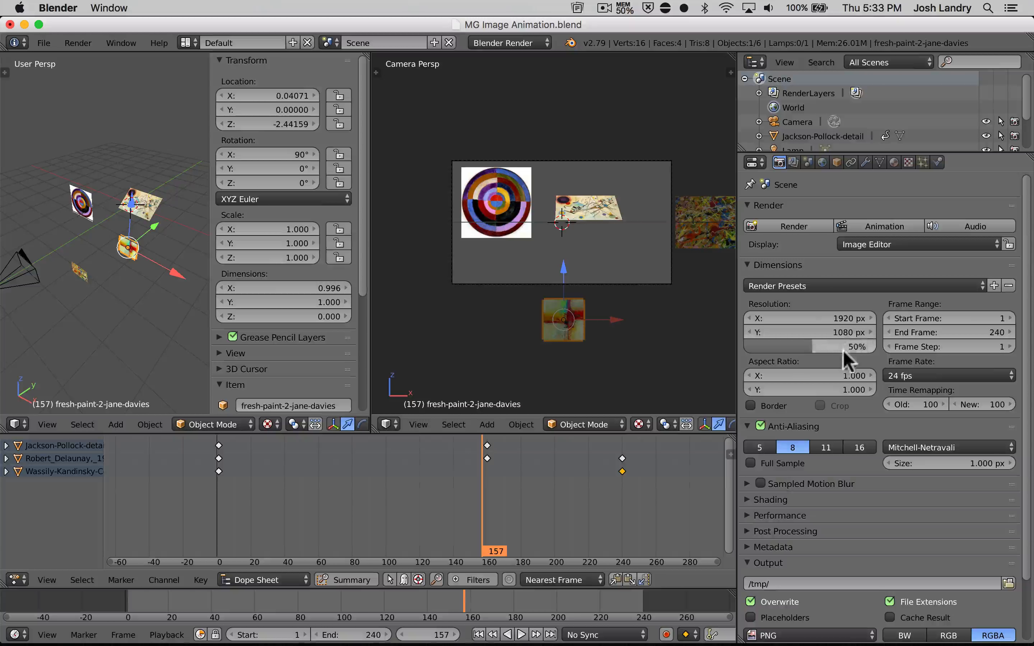
# - Collapse the Anti-Aliasing settings and set the render output path to a Desktop file named Image Animation 1
pyautogui.scroll(-4, 881, 325)
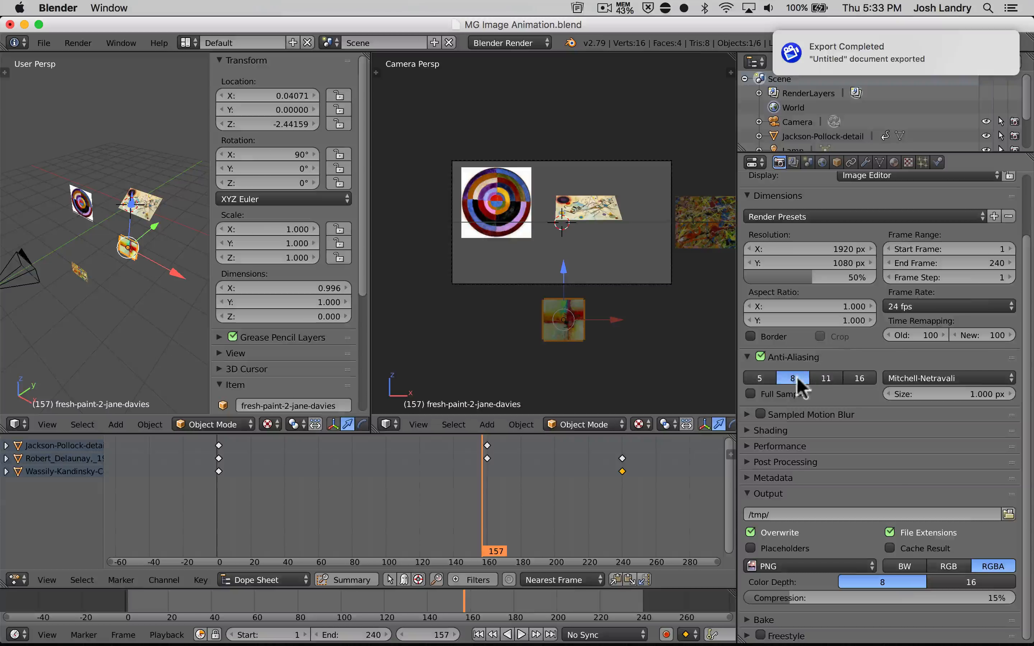
pyautogui.click(745, 359)
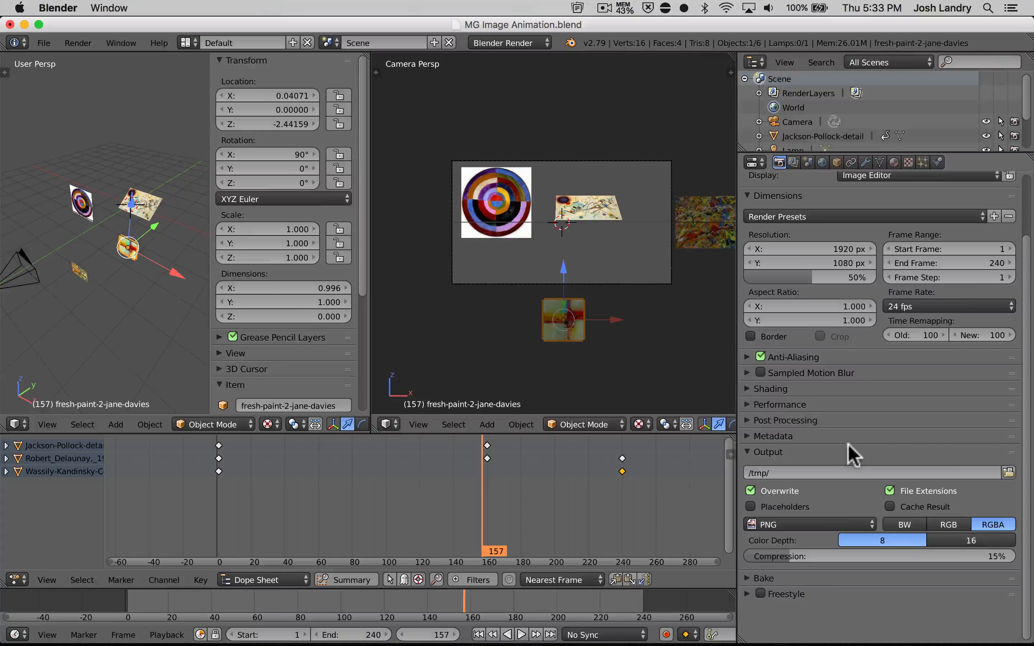
pyautogui.click(1008, 472)
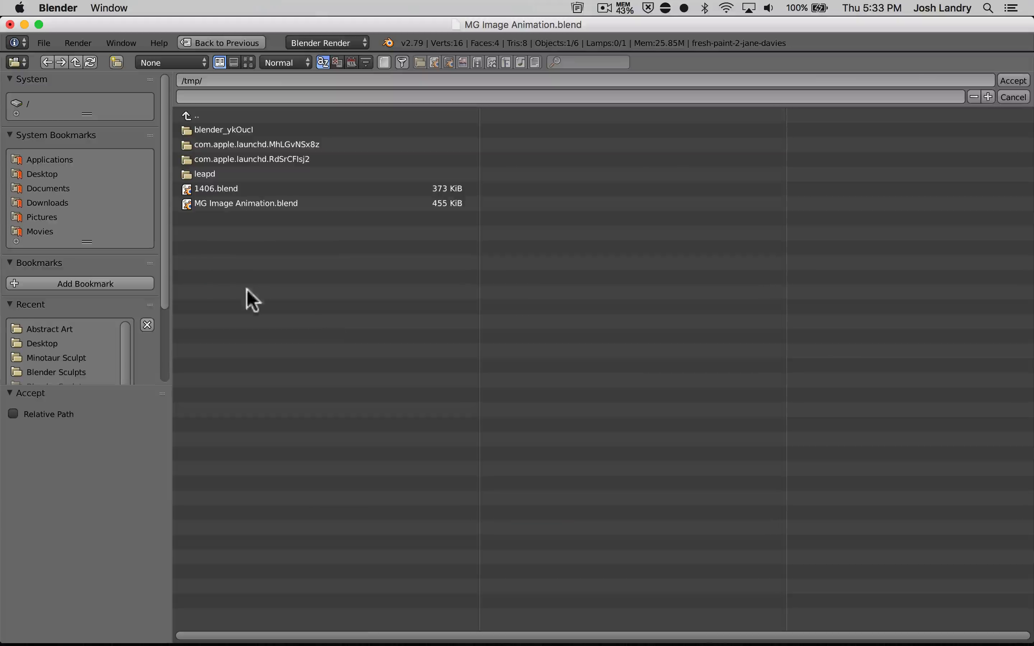
pyautogui.click(43, 173)
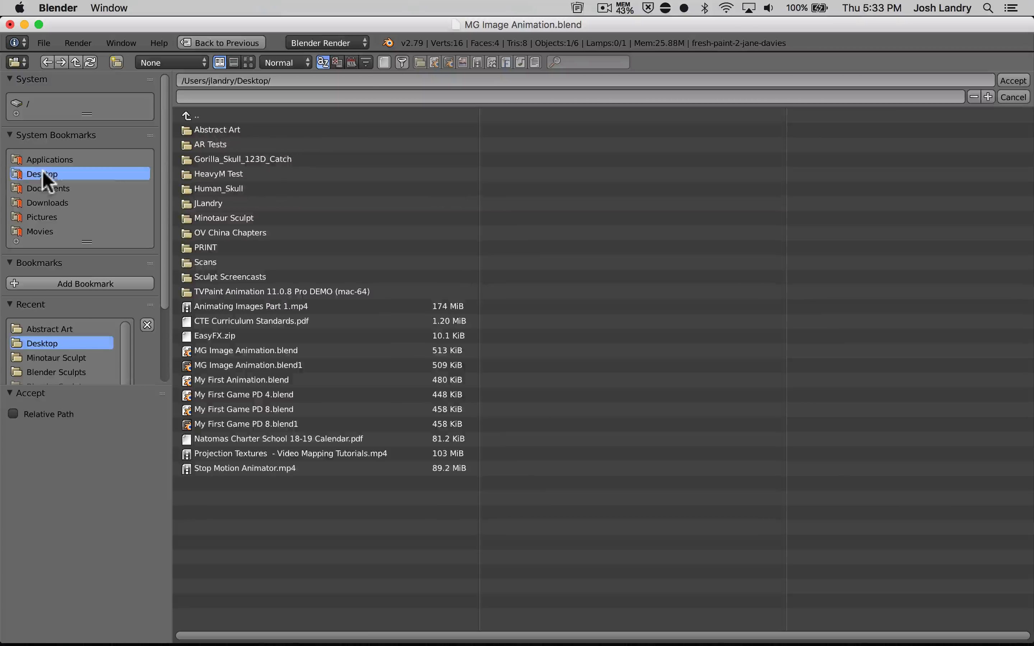
pyautogui.click(194, 97)
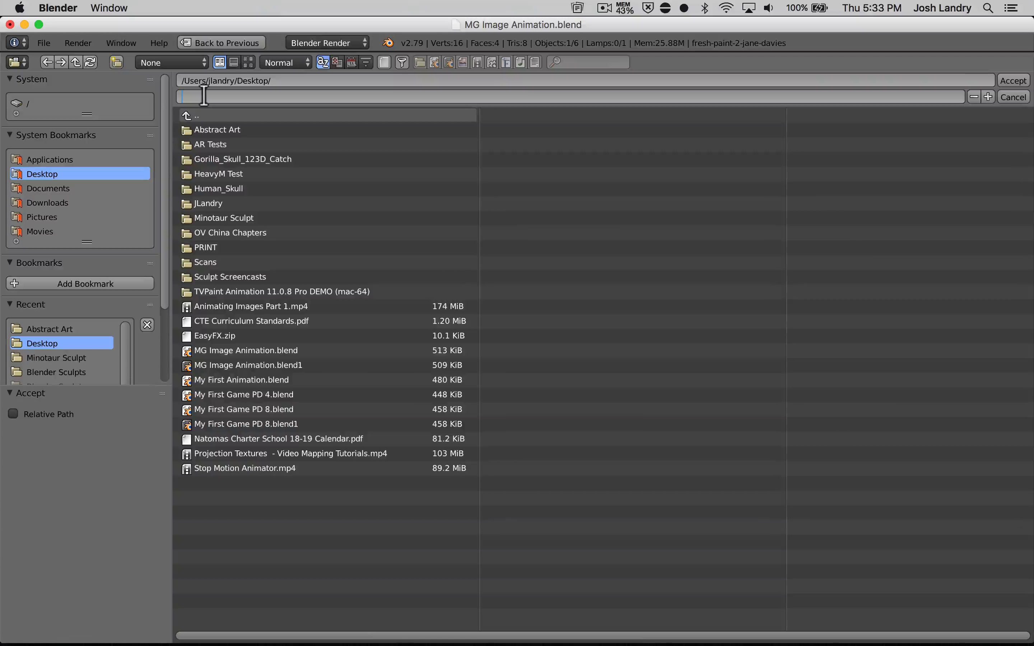
pyautogui.write('Imag')
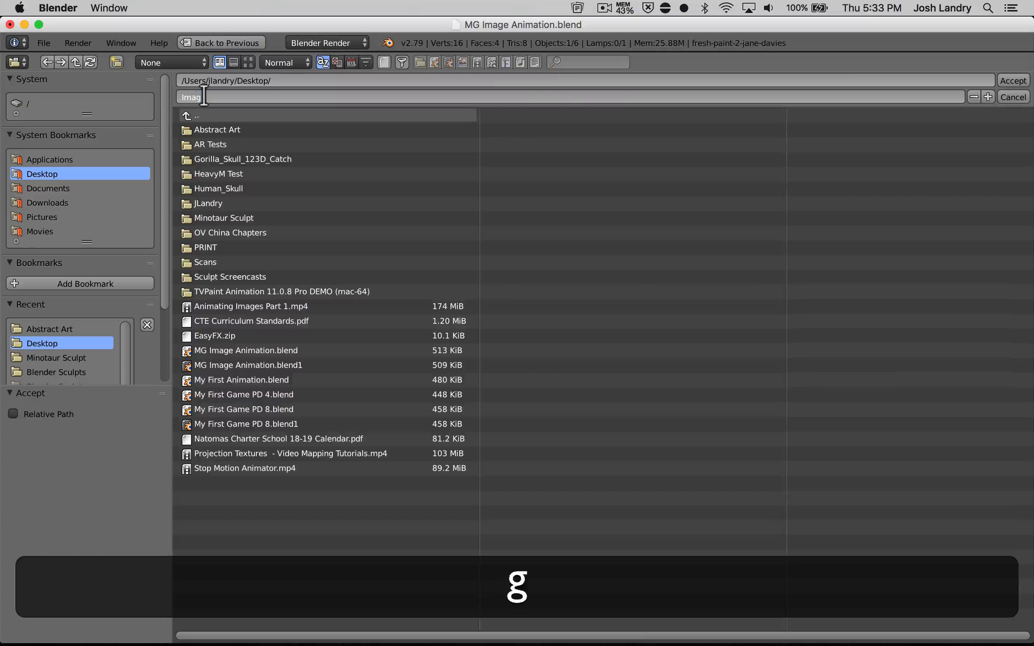
pyautogui.write('e Animation 1')
pyautogui.press('Return')
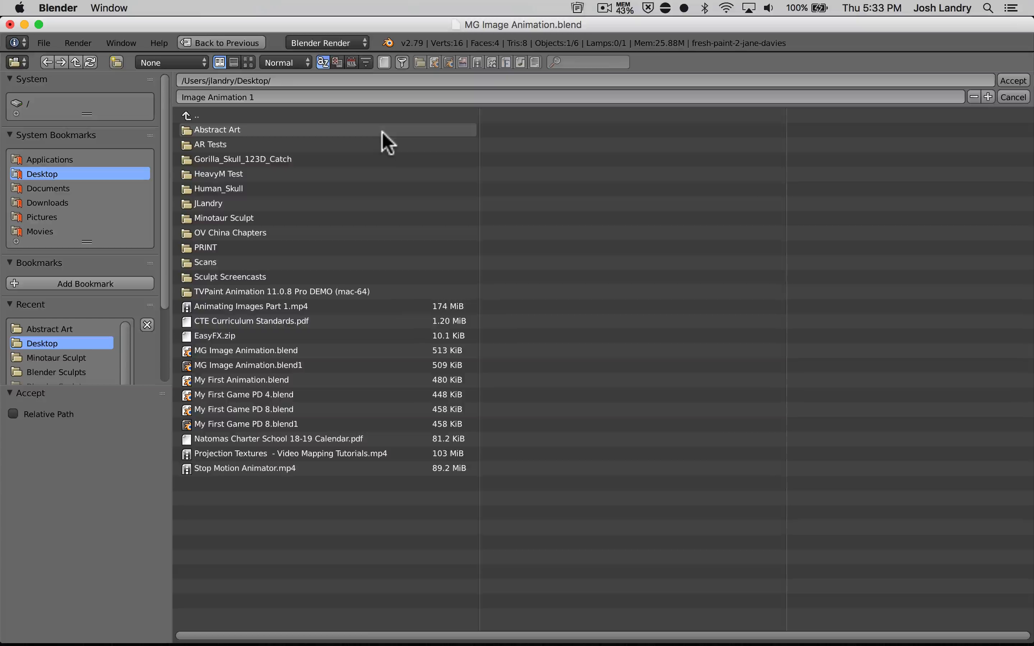
pyautogui.press('Return')
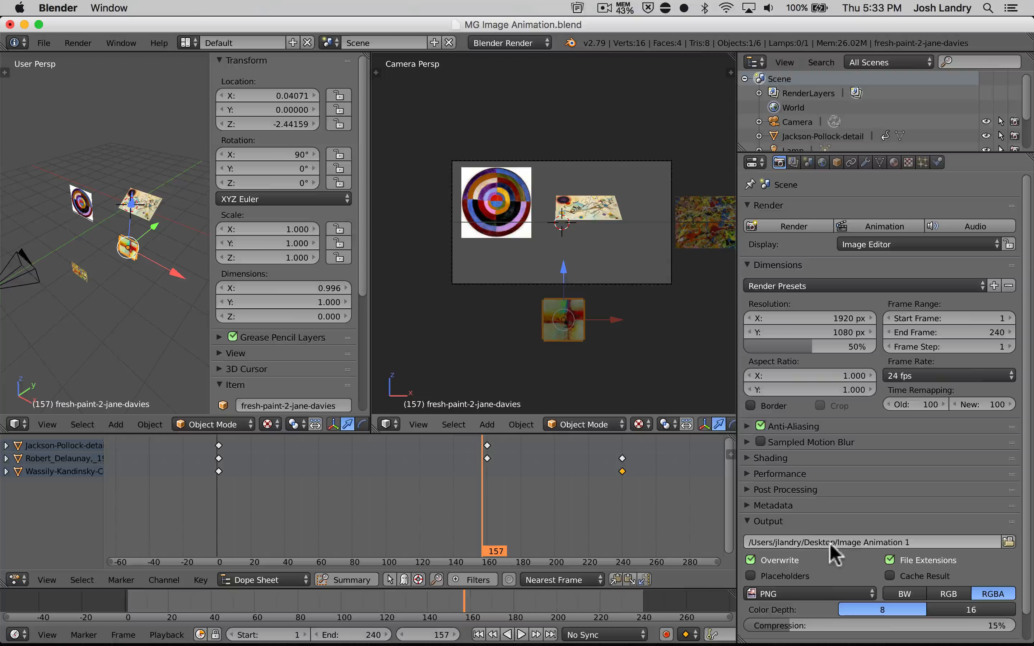
# - Change the render output file format from PNG to FFmpeg video
pyautogui.scroll(-2, 833, 530)
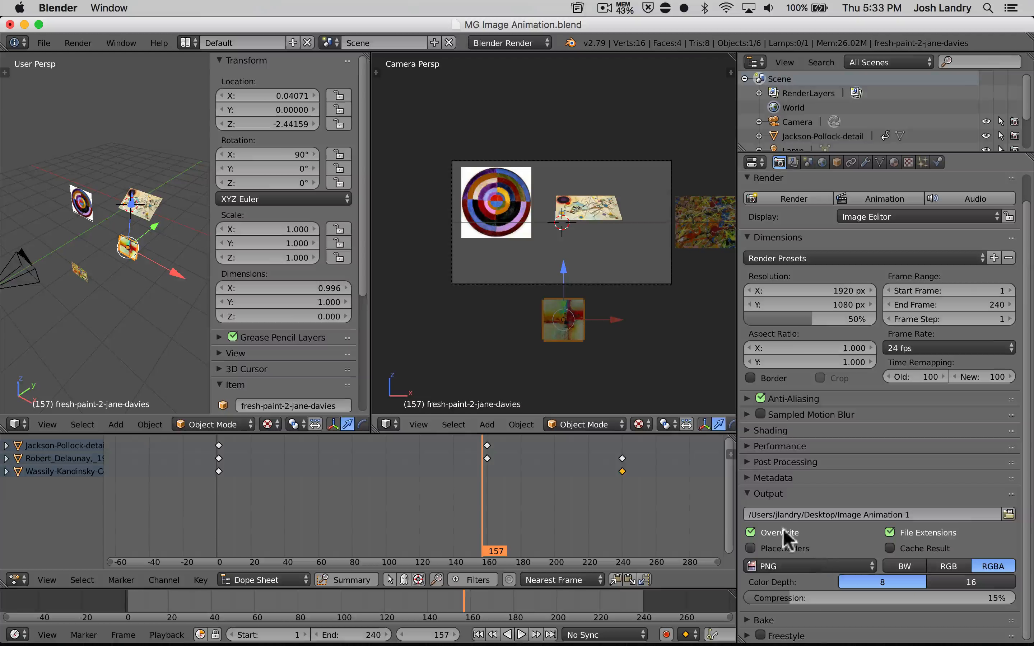
pyautogui.click(826, 567)
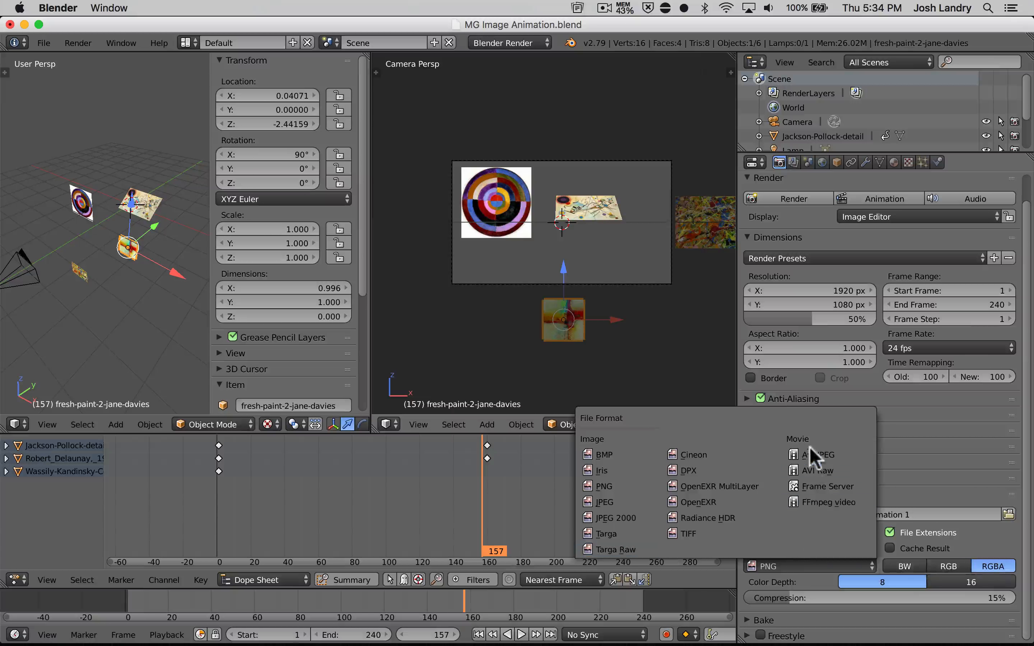
pyautogui.click(819, 502)
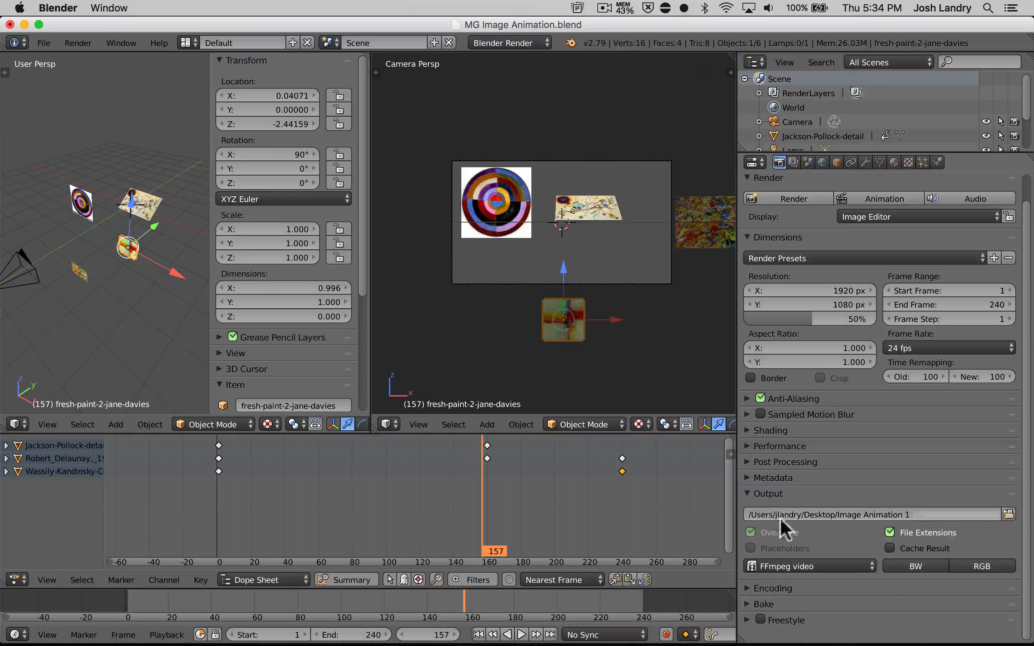
# - Expand the video encoding settings and apply the h264 in MP4 preset
pyautogui.click(778, 588)
pyautogui.scroll(-10, 795, 556)
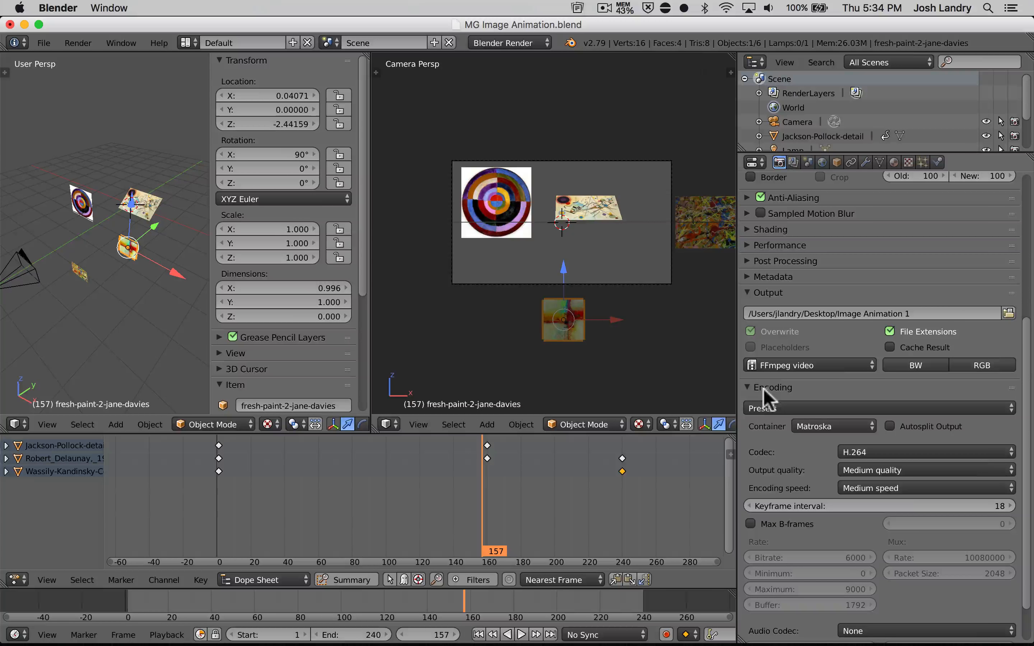
pyautogui.click(764, 410)
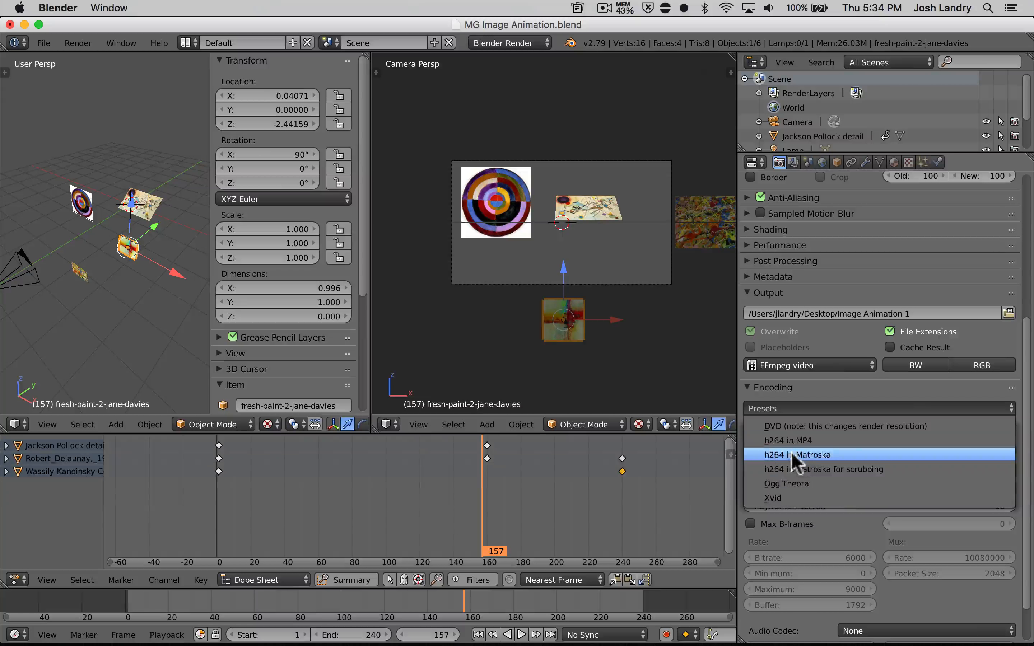
pyautogui.click(818, 441)
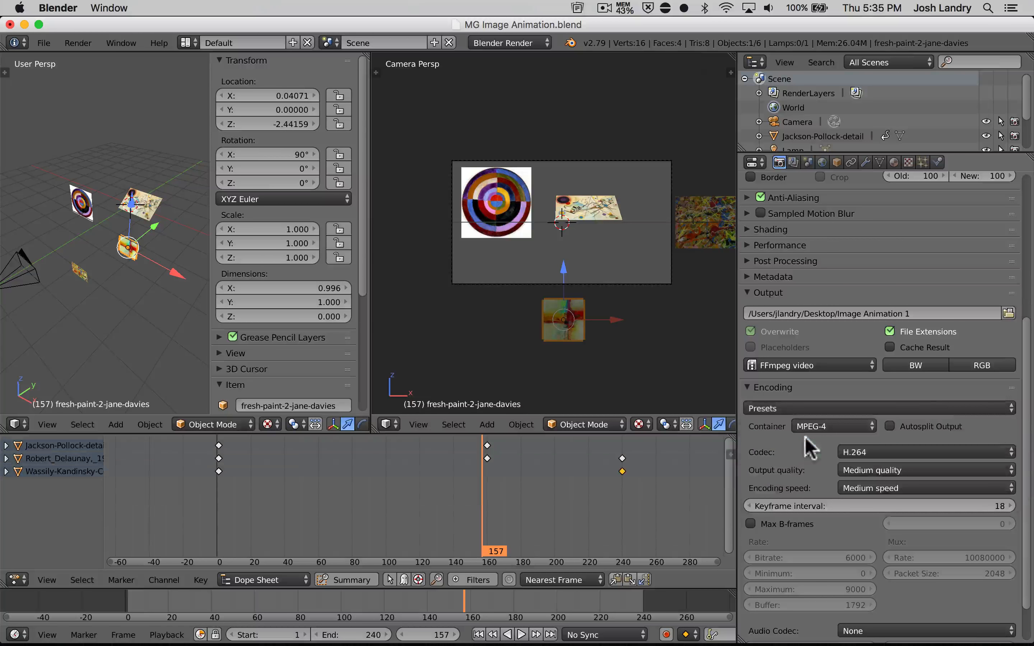
# - Render the full animation to the video file using the current output settings
pyautogui.scroll(1, 774, 475)
pyautogui.scroll(5, 772, 469)
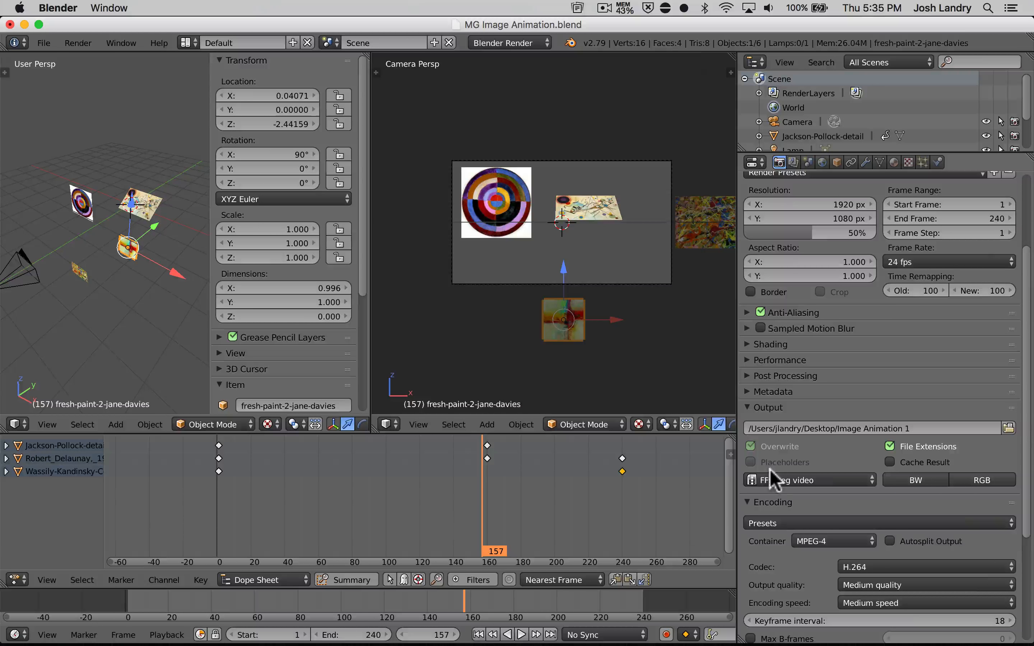
pyautogui.scroll(5, 802, 498)
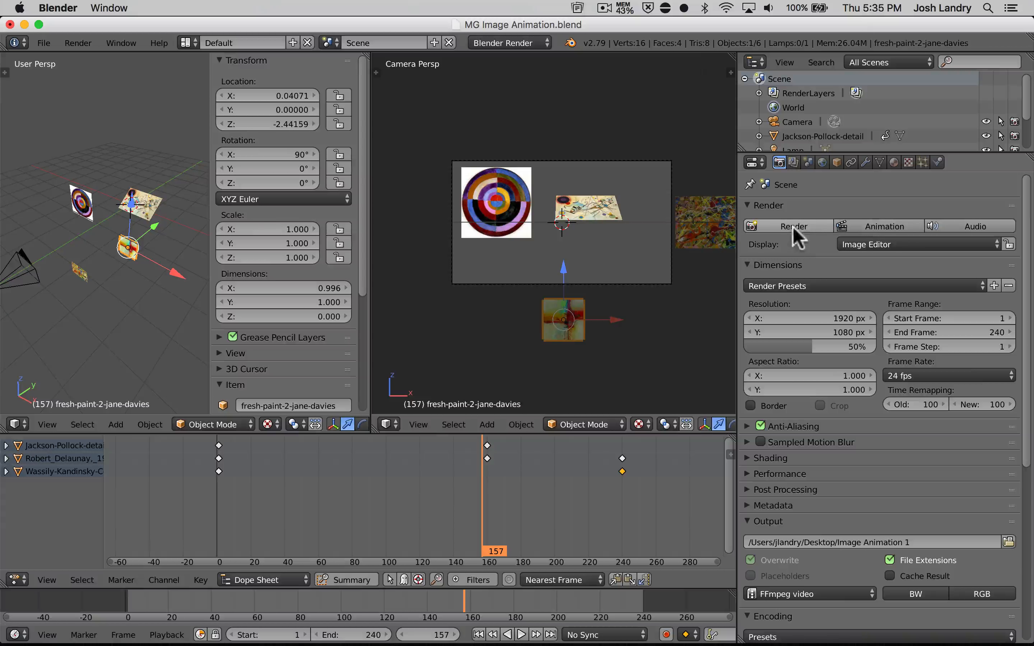
pyautogui.click(895, 227)
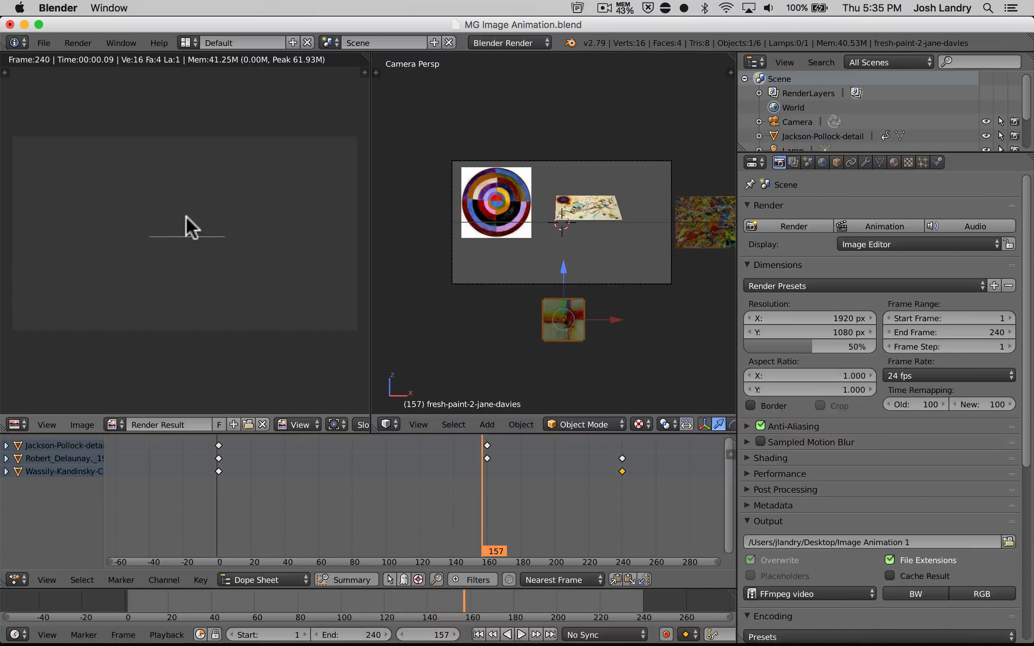
# - Minimize the Blender and browser windows and move the Abstract Art folder window aside to expose the desktop files
pyautogui.click(25, 24)
pyautogui.click(24, 25)
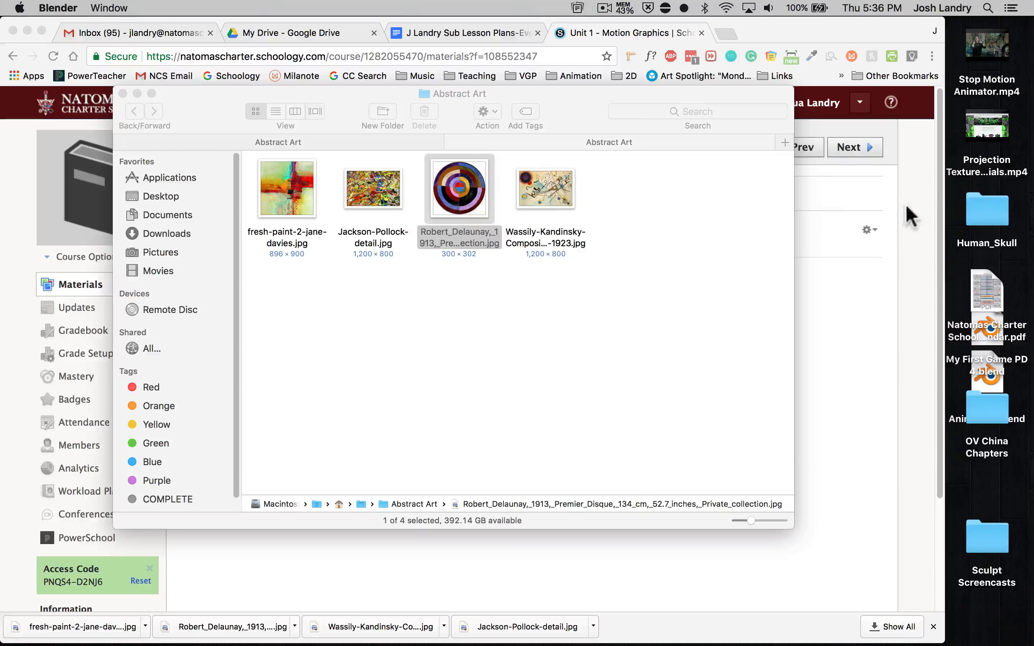
pyautogui.click(26, 30)
pyautogui.moveTo(727, 92); pyautogui.dragTo(460, 47)
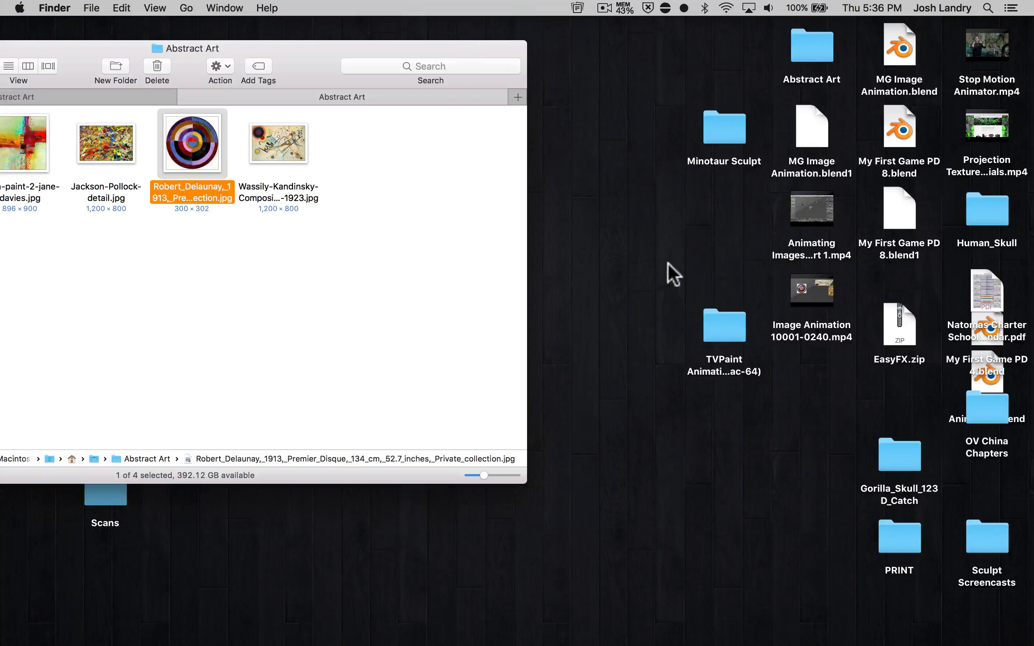
# - Rename the rendered video on the desktop to Image Animation 1.mp4, removing the frame-range digits from its name
pyautogui.click(806, 328)
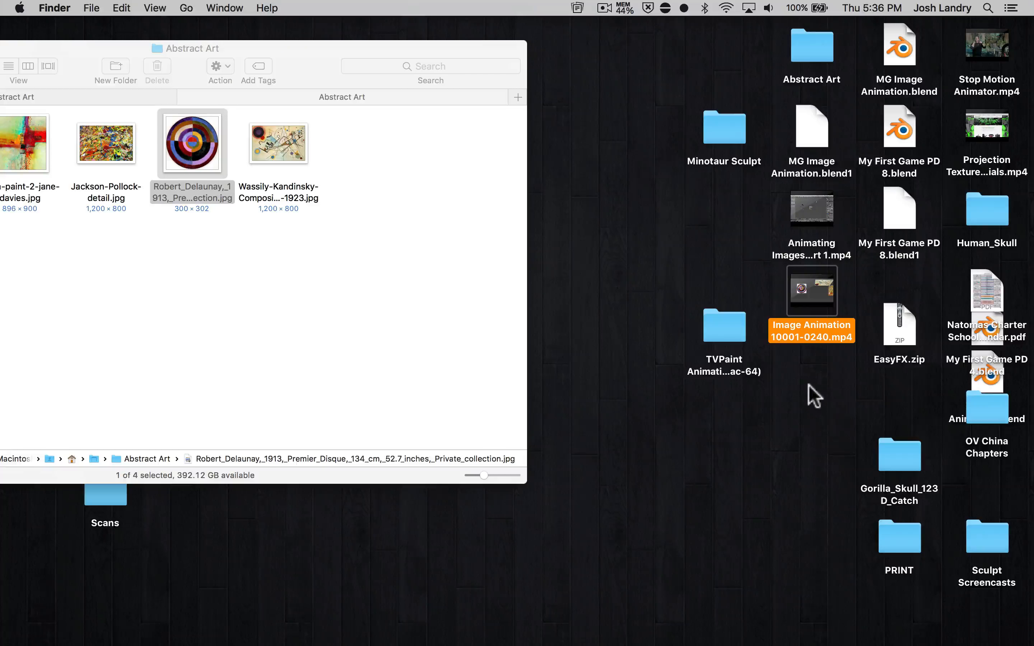
pyautogui.click(796, 350)
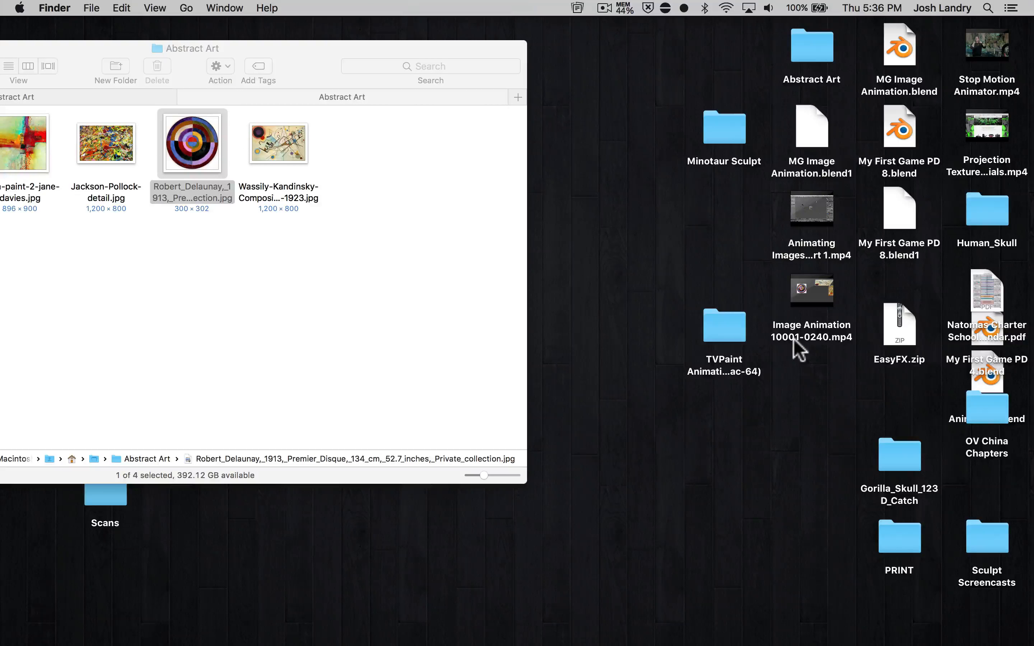
pyautogui.click(794, 339)
pyautogui.click(793, 337)
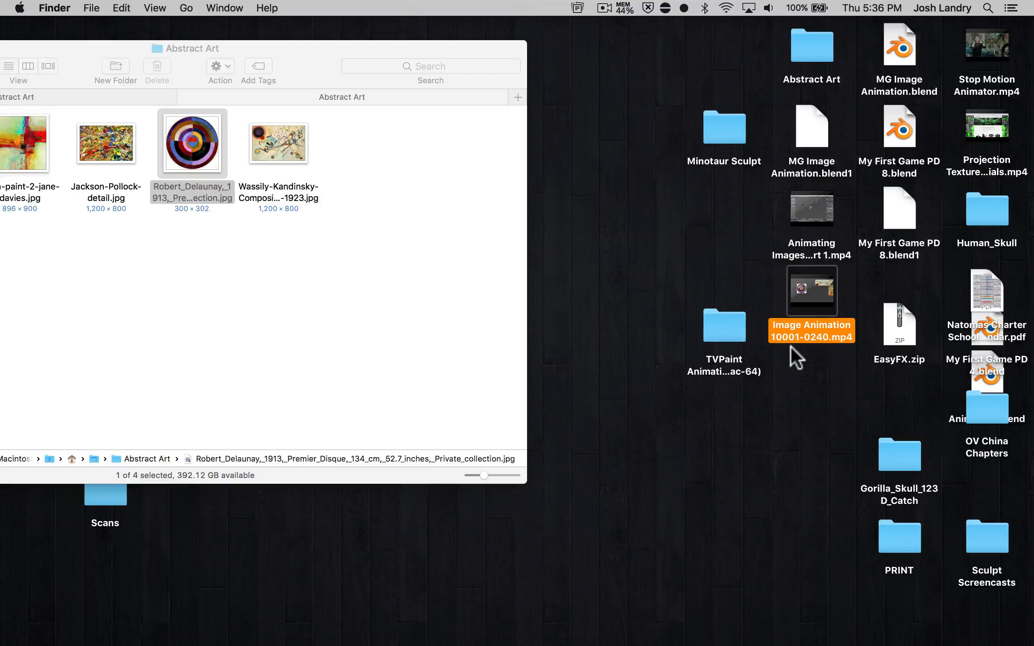
pyautogui.click(778, 337)
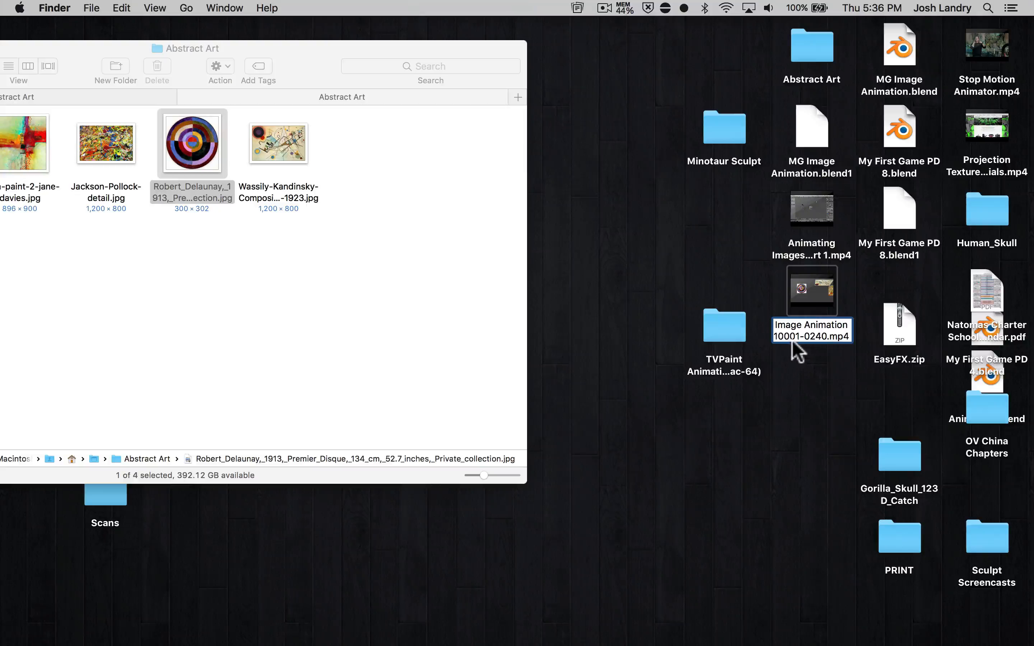
pyautogui.click(827, 336)
pyautogui.press('BackSpace')
pyautogui.press('BackSpace')
pyautogui.press('BackSpace')
pyautogui.press('BackSpace')
pyautogui.press('BackSpace')
pyautogui.press('BackSpace')
pyautogui.press('BackSpace')
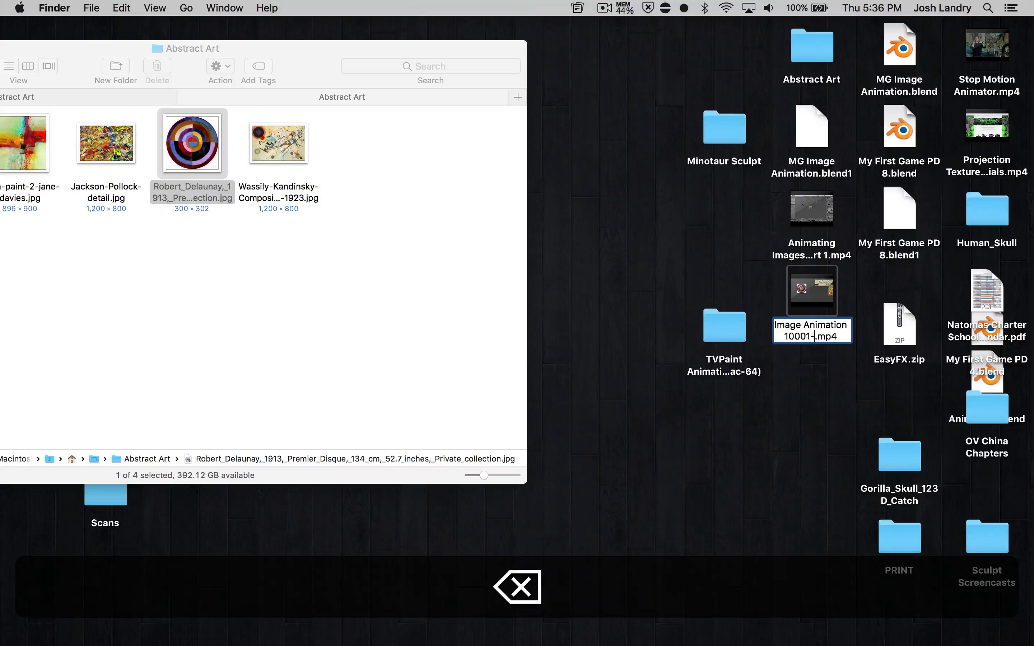
pyautogui.press('Return')
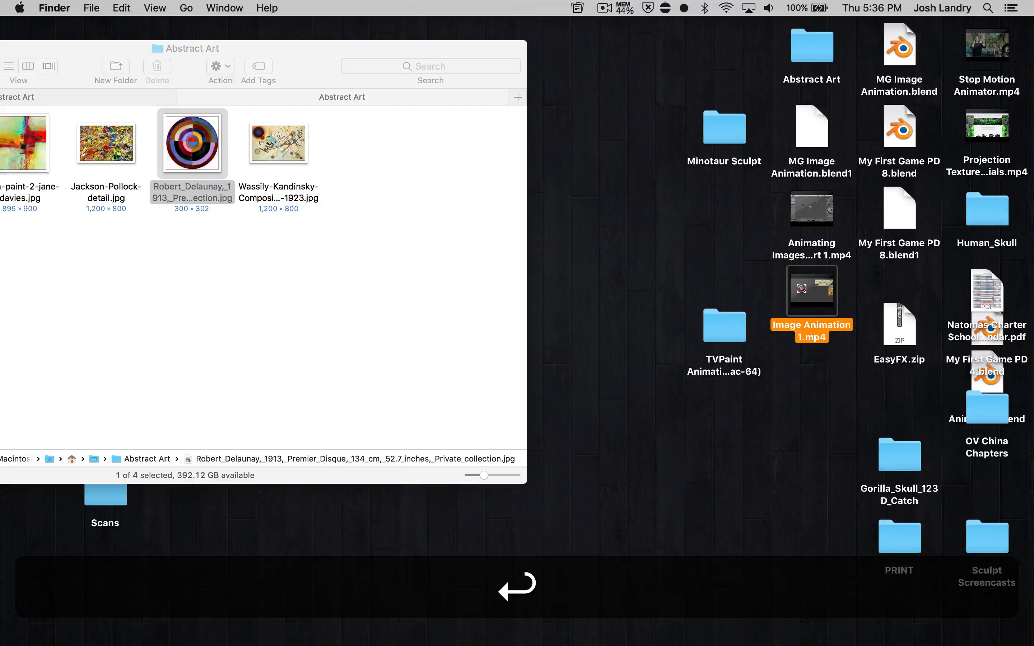
# - Open Image Animation 1.mp4 in QuickTime Player, play it through, and quit the player
pyautogui.doubleClick(793, 299)
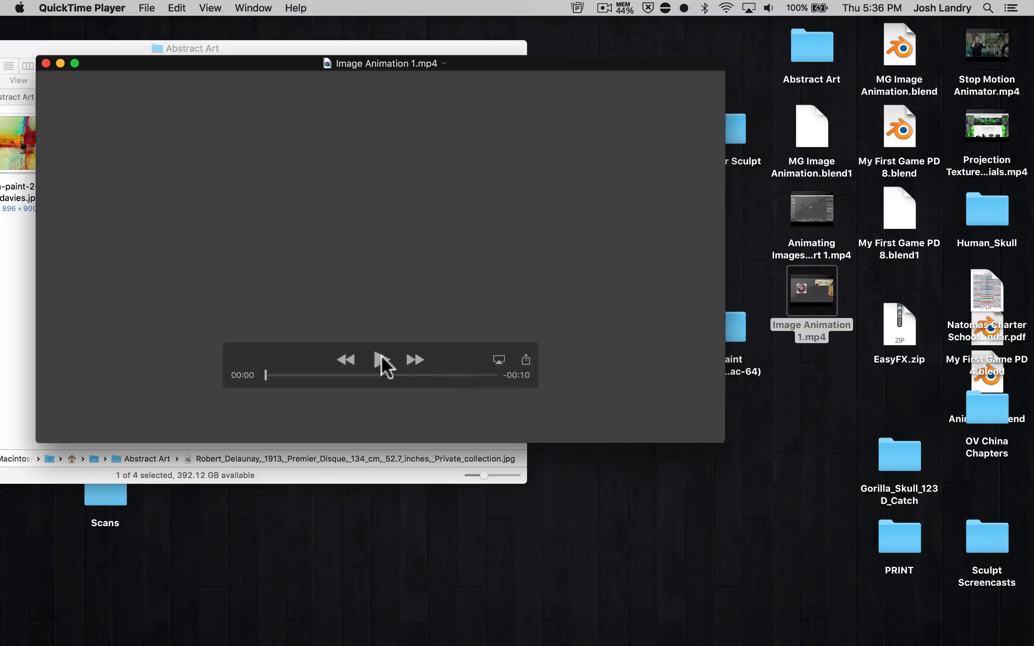
pyautogui.click(381, 356)
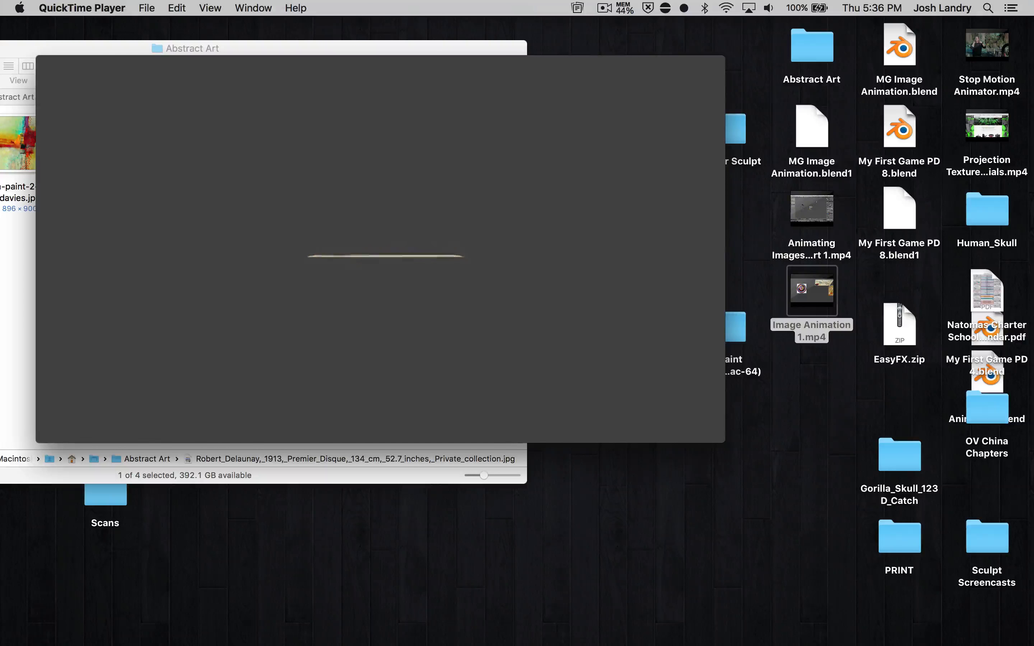
pyautogui.press('super+q')
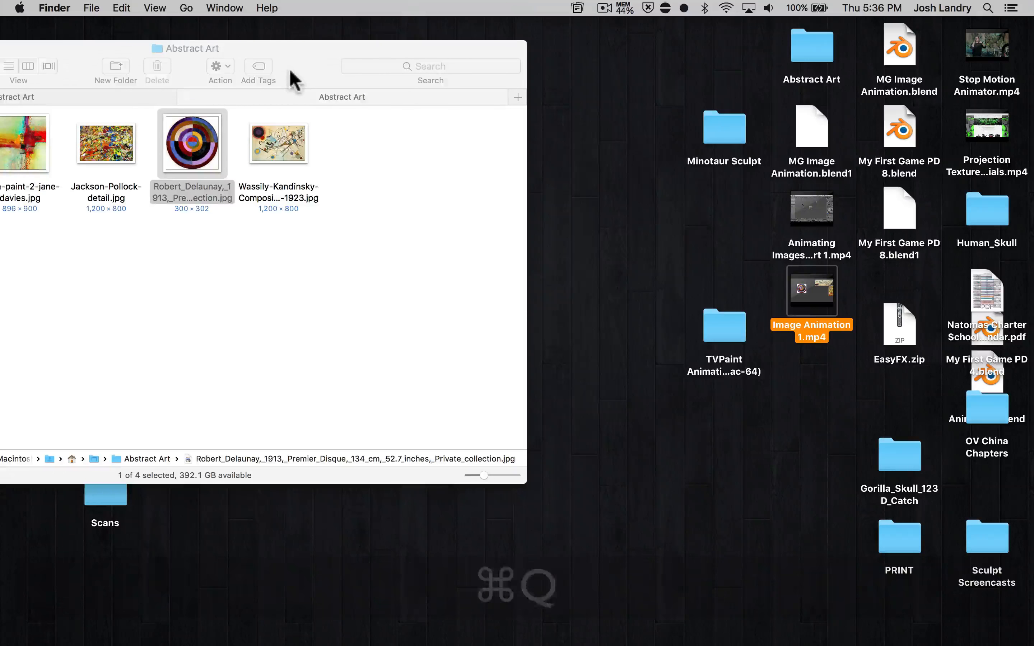
# - Open the Wassily-Kandinsky-Composition-8-1923.jpg painting from the Abstract Art folder in Preview and move its window toward the screen's center
pyautogui.doubleClick(289, 76)
pyautogui.doubleClick(552, 179)
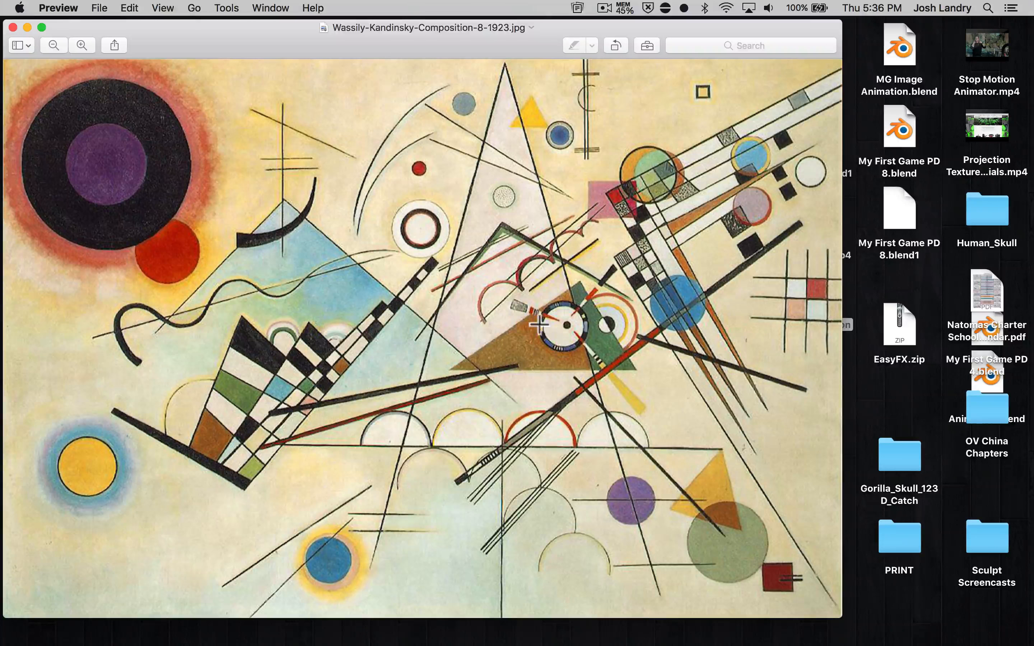
pyautogui.moveTo(466, 41); pyautogui.dragTo(517, 43)
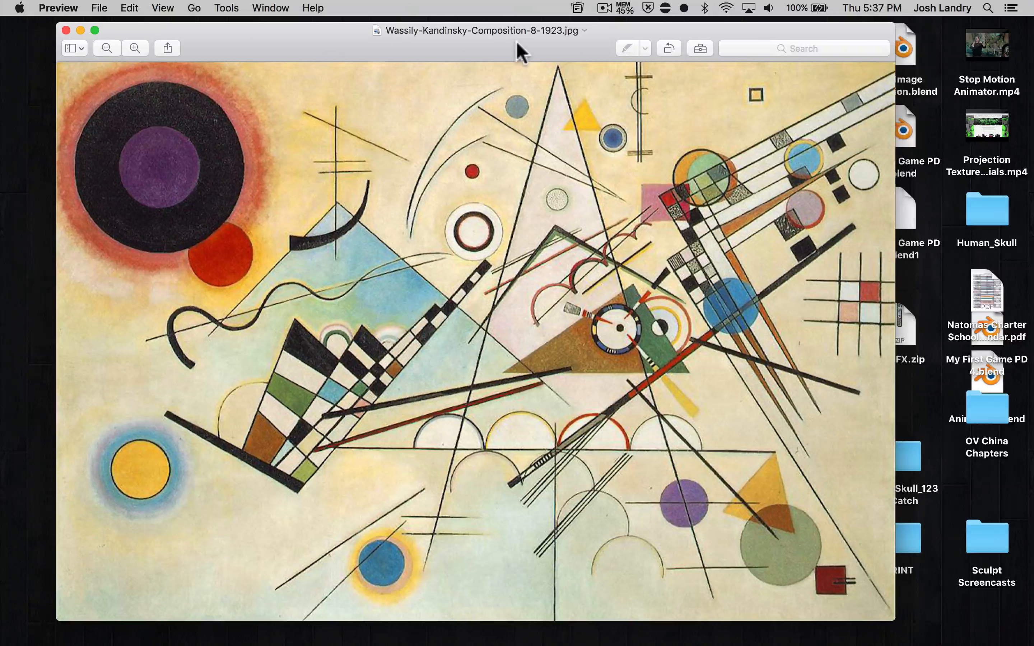